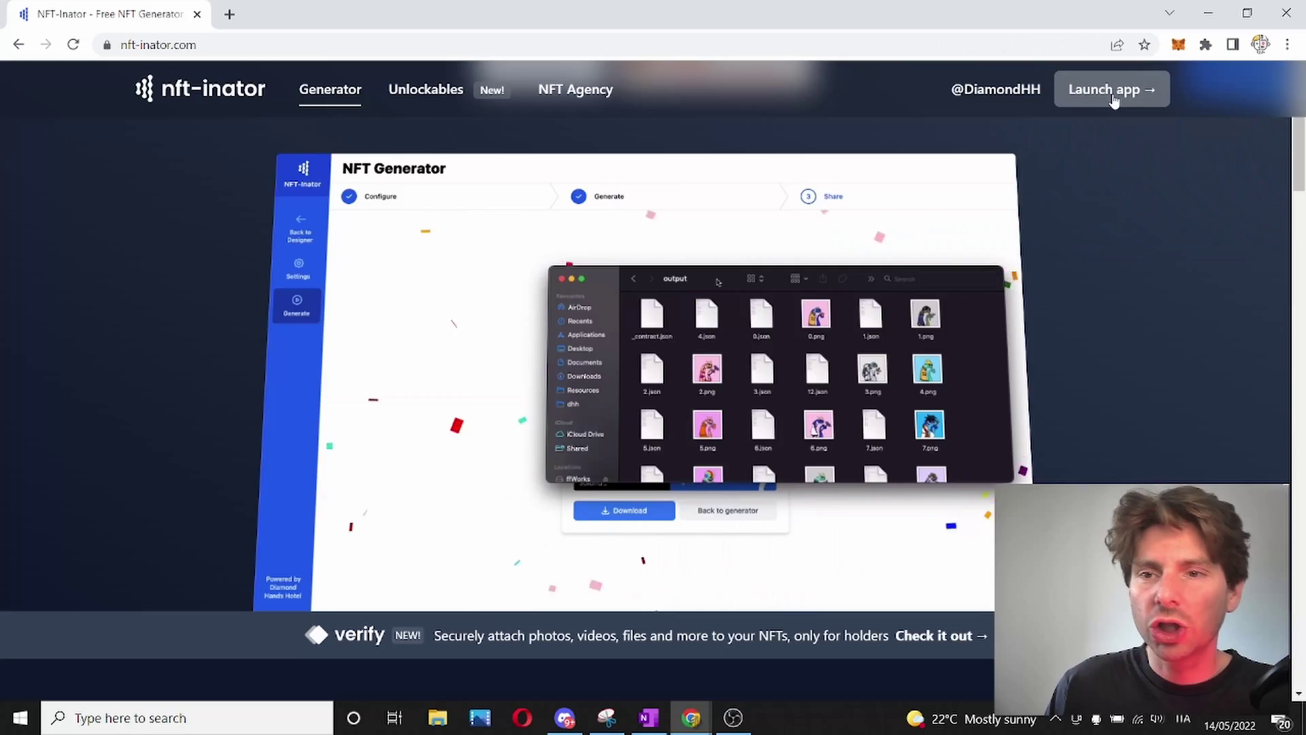
Step: Import the layers folder into NFT-Inator, listing traits Acces, Background, Ball, Face, Glasses and Hat
{"action": "left_click", "coordinate": [1113, 99]}
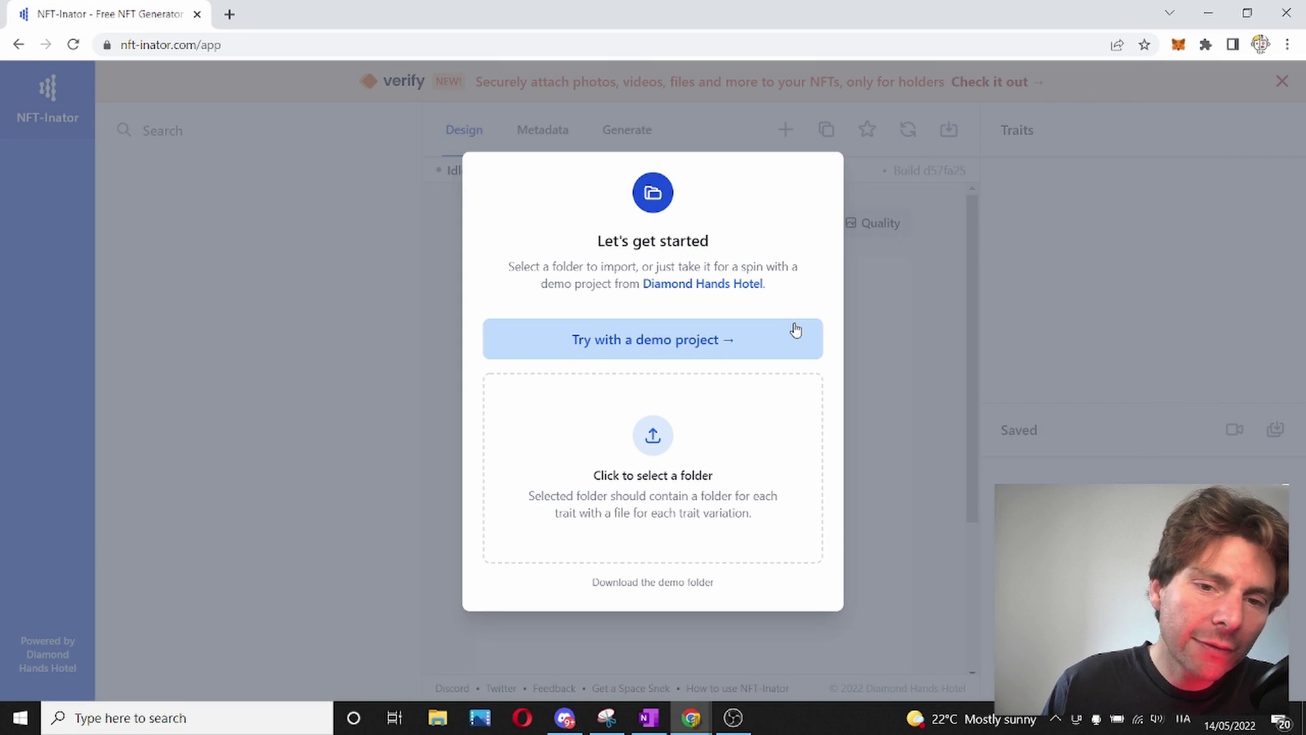
{"action": "left_click", "coordinate": [680, 486]}
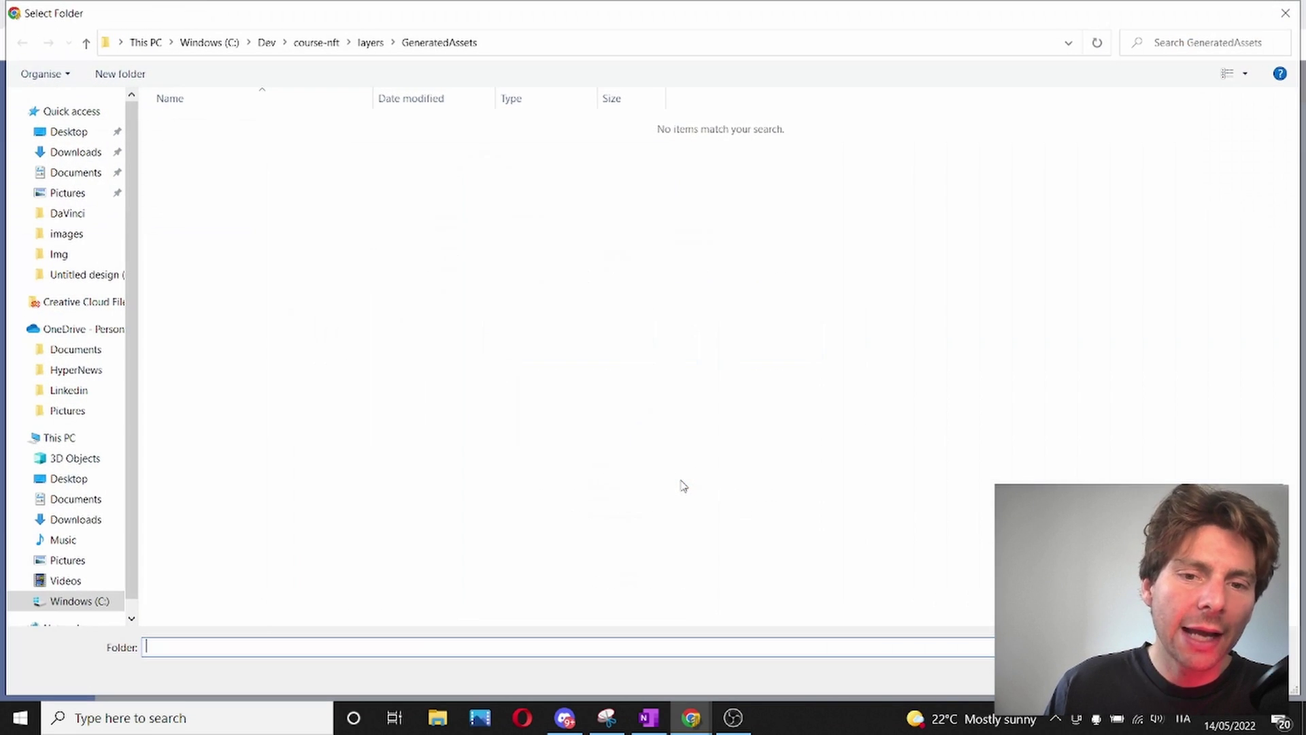
{"action": "left_click", "coordinate": [370, 42]}
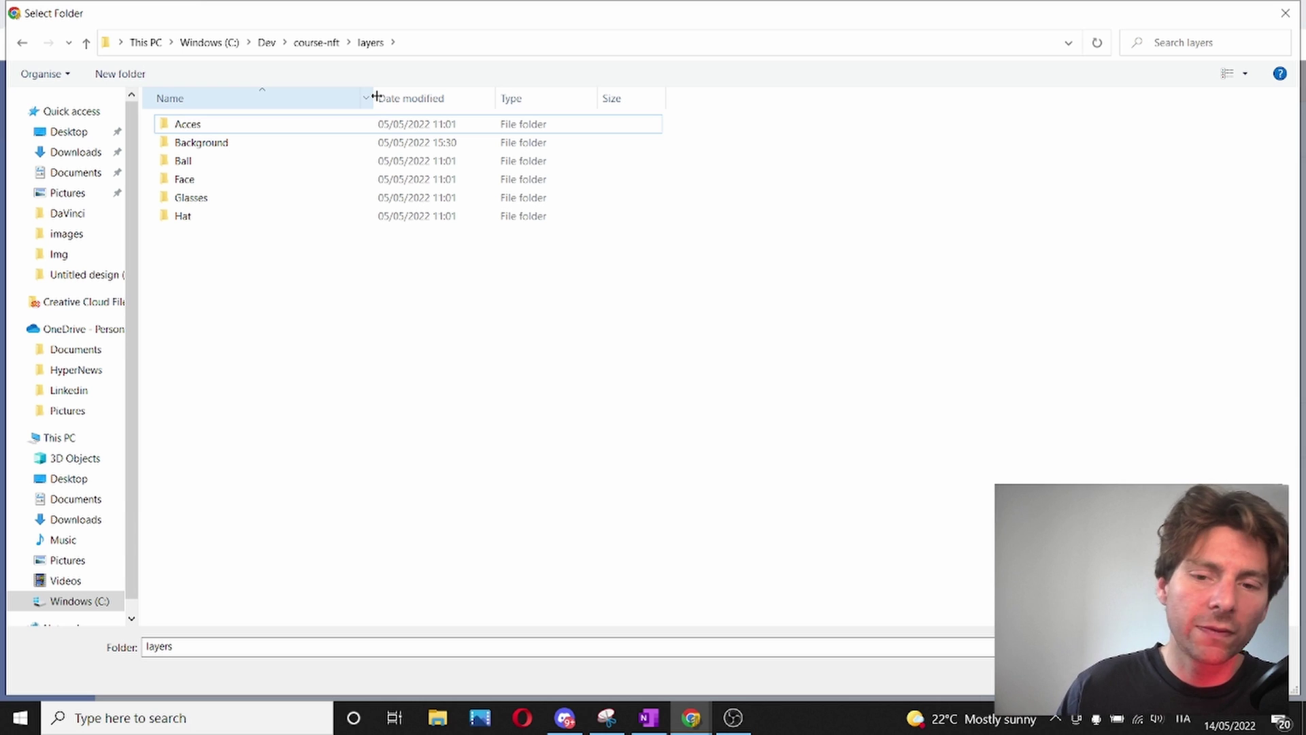
{"action": "left_click", "coordinate": [1156, 677]}
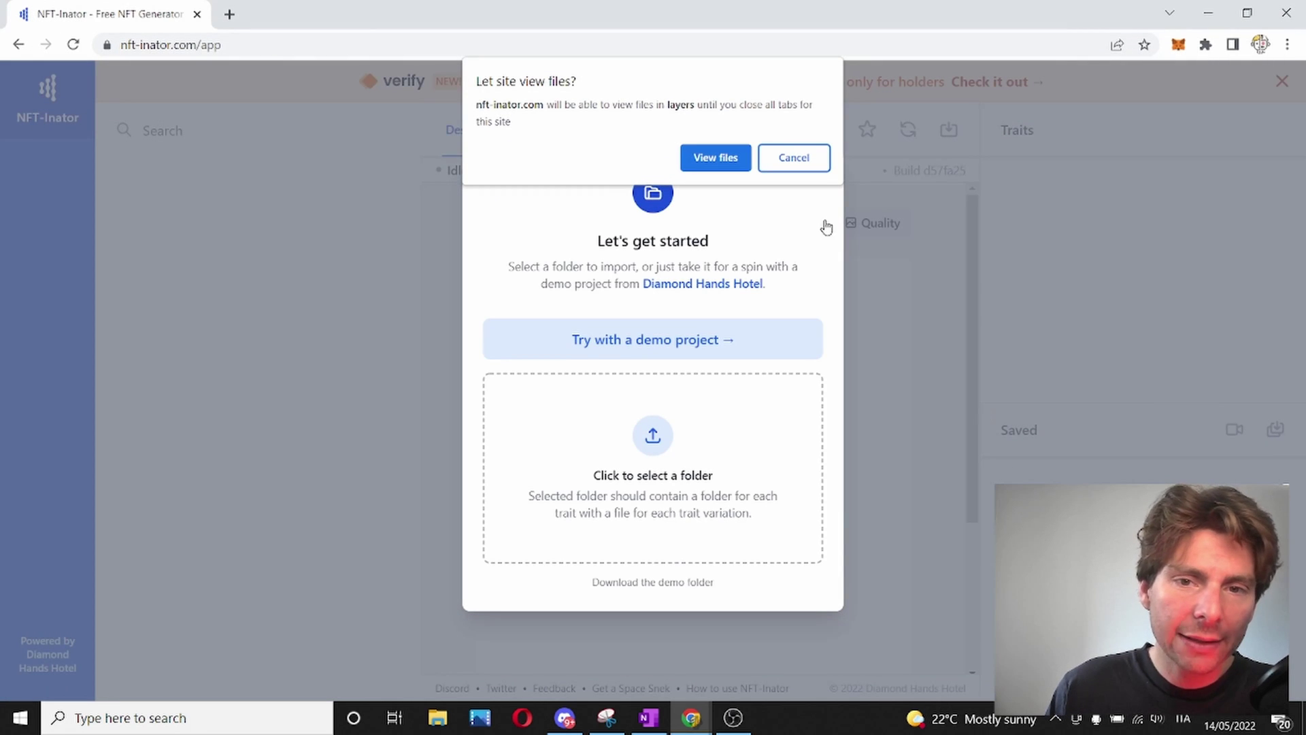
{"action": "left_click", "coordinate": [726, 159]}
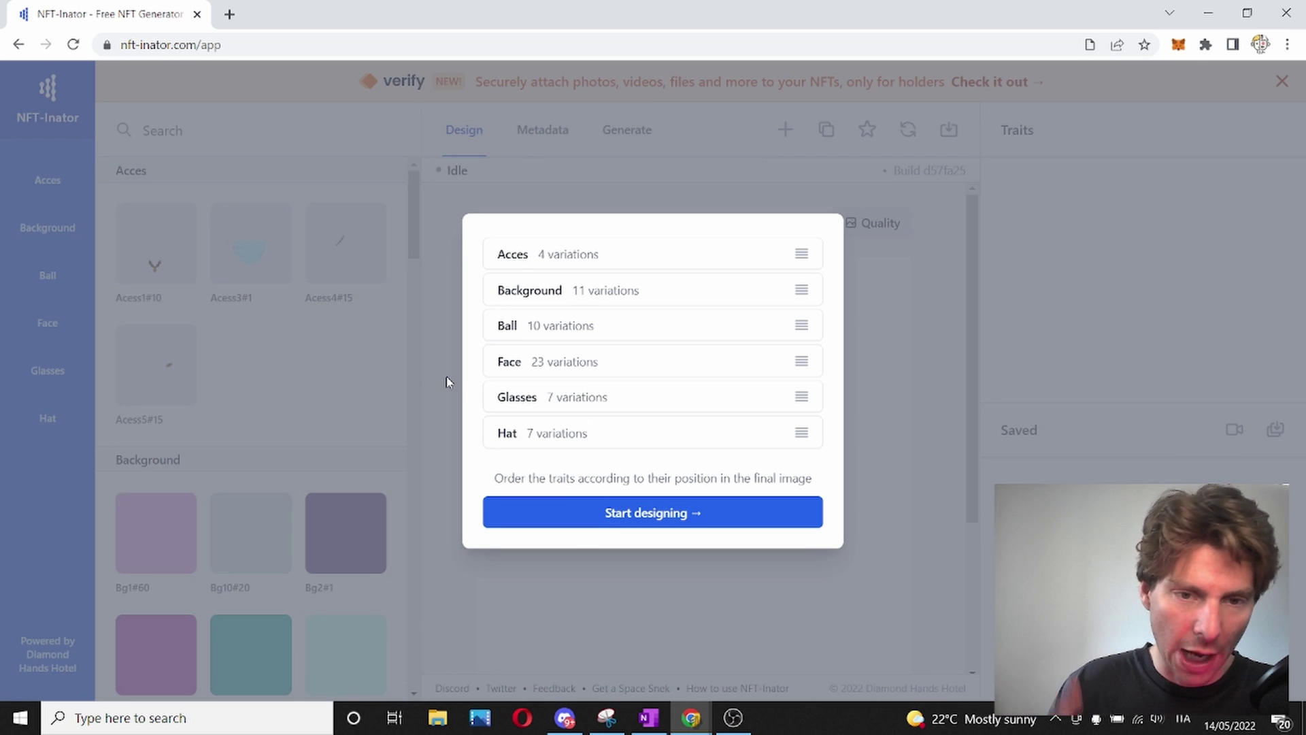
Step: Start designing, then browse course-nft\layers in File Explorer to view the Background and Face images
{"action": "left_click", "coordinate": [658, 521]}
{"action": "left_click", "coordinate": [439, 717]}
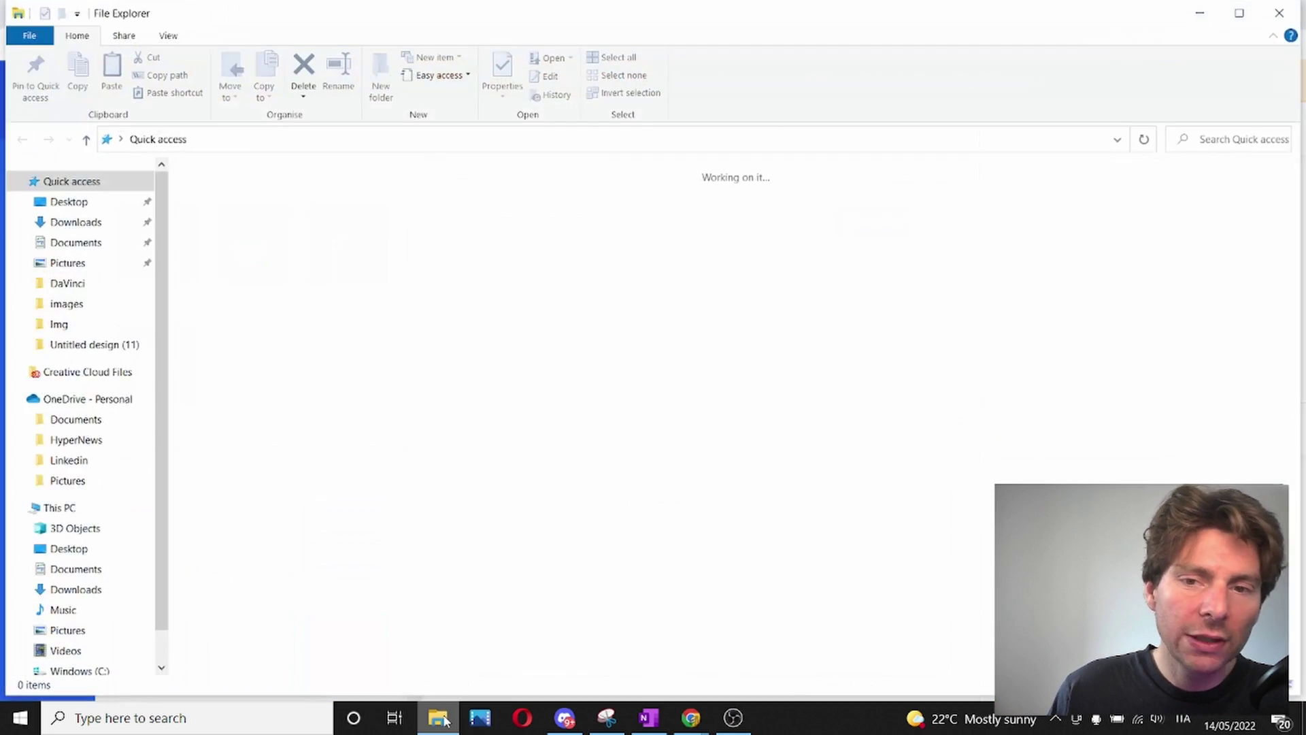
{"action": "left_click", "coordinate": [77, 329]}
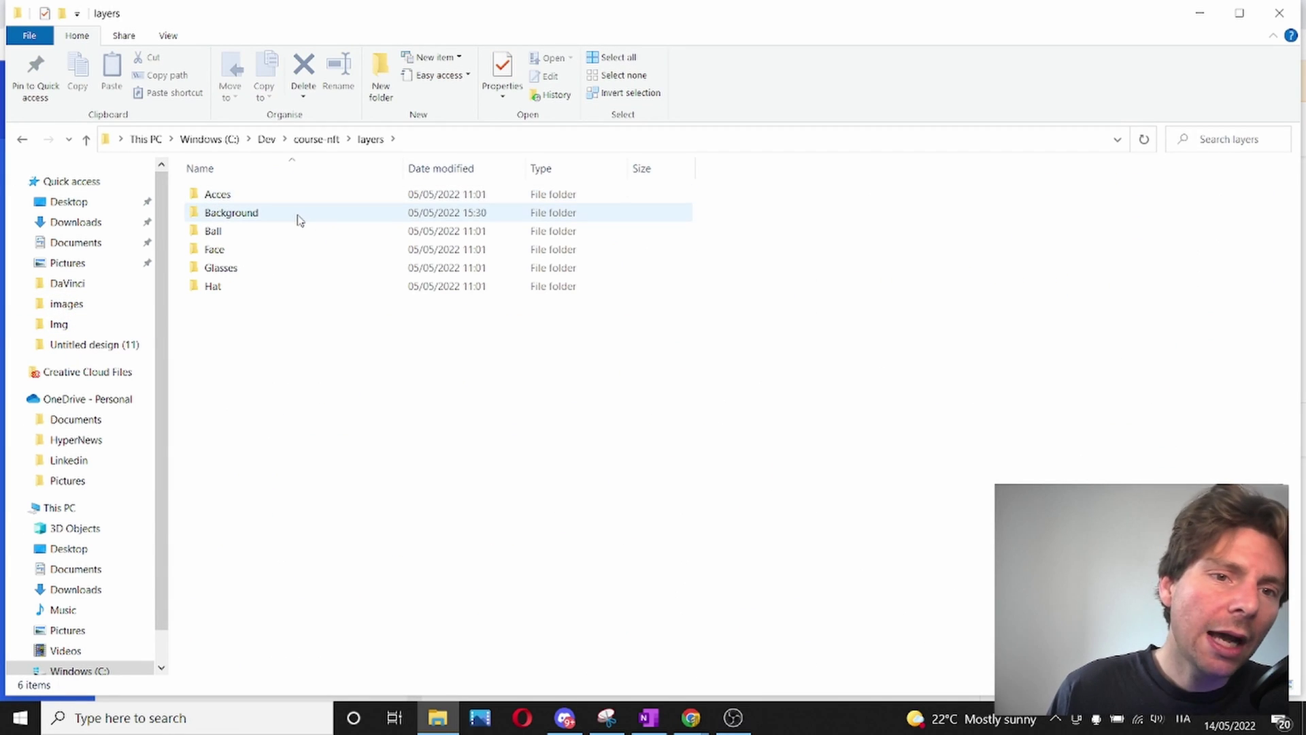
{"action": "double_click", "coordinate": [299, 216]}
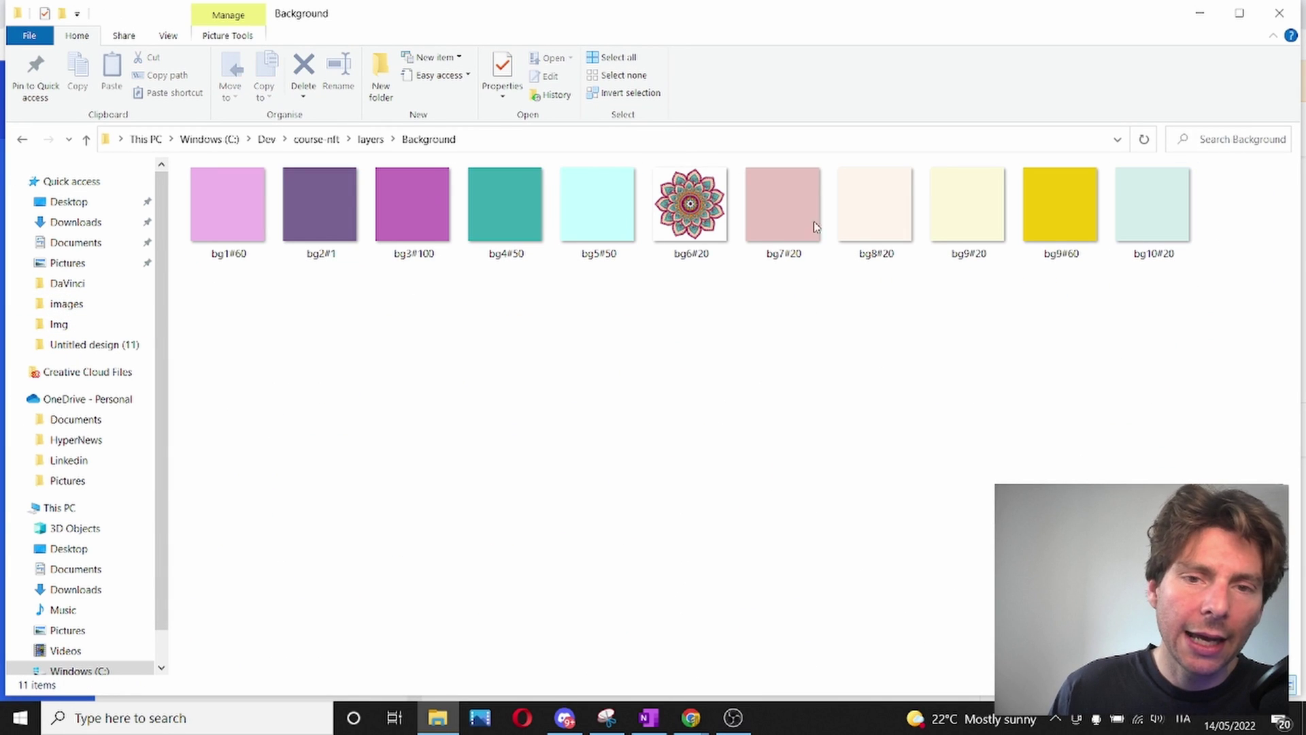
{"action": "left_click", "coordinate": [371, 139]}
{"action": "left_click", "coordinate": [230, 250]}
{"action": "double_click", "coordinate": [230, 252]}
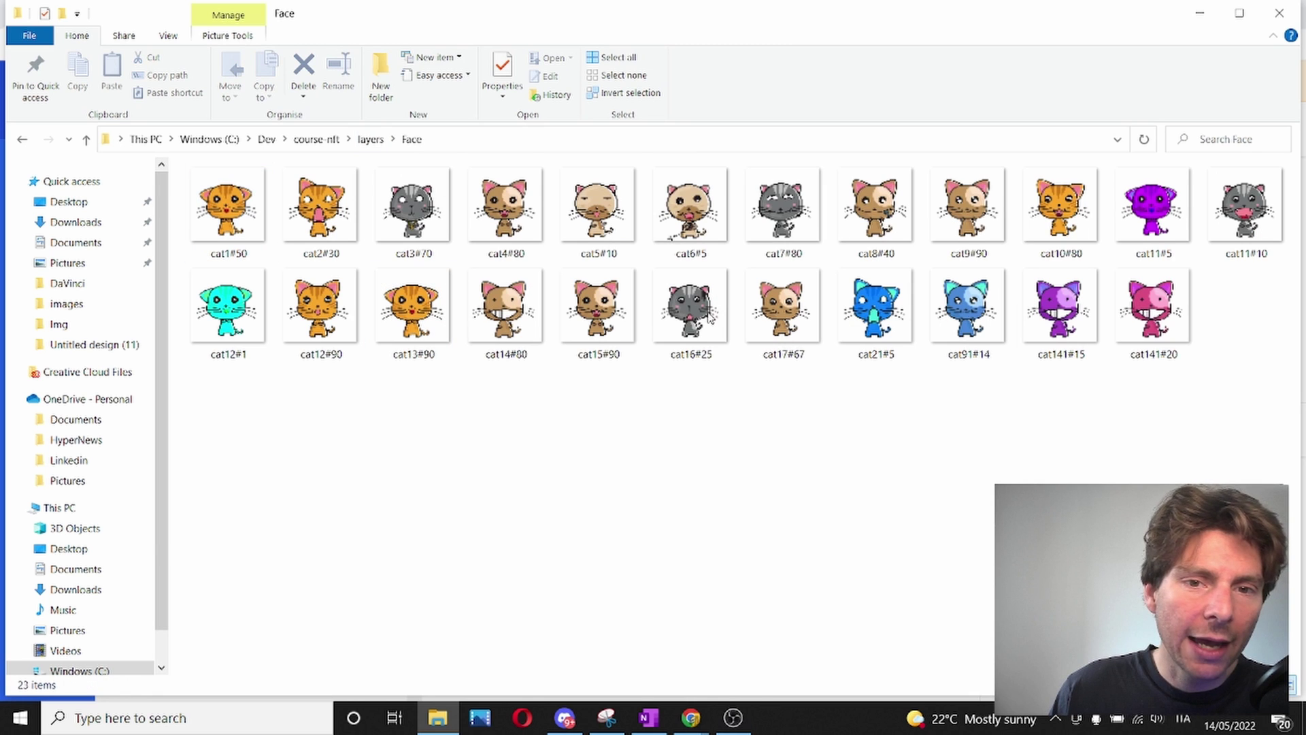
Step: Look through the Glasses and Hat folders, ending in the Glasses folder
{"action": "left_click", "coordinate": [371, 138]}
{"action": "left_click", "coordinate": [236, 272]}
{"action": "double_click", "coordinate": [236, 272]}
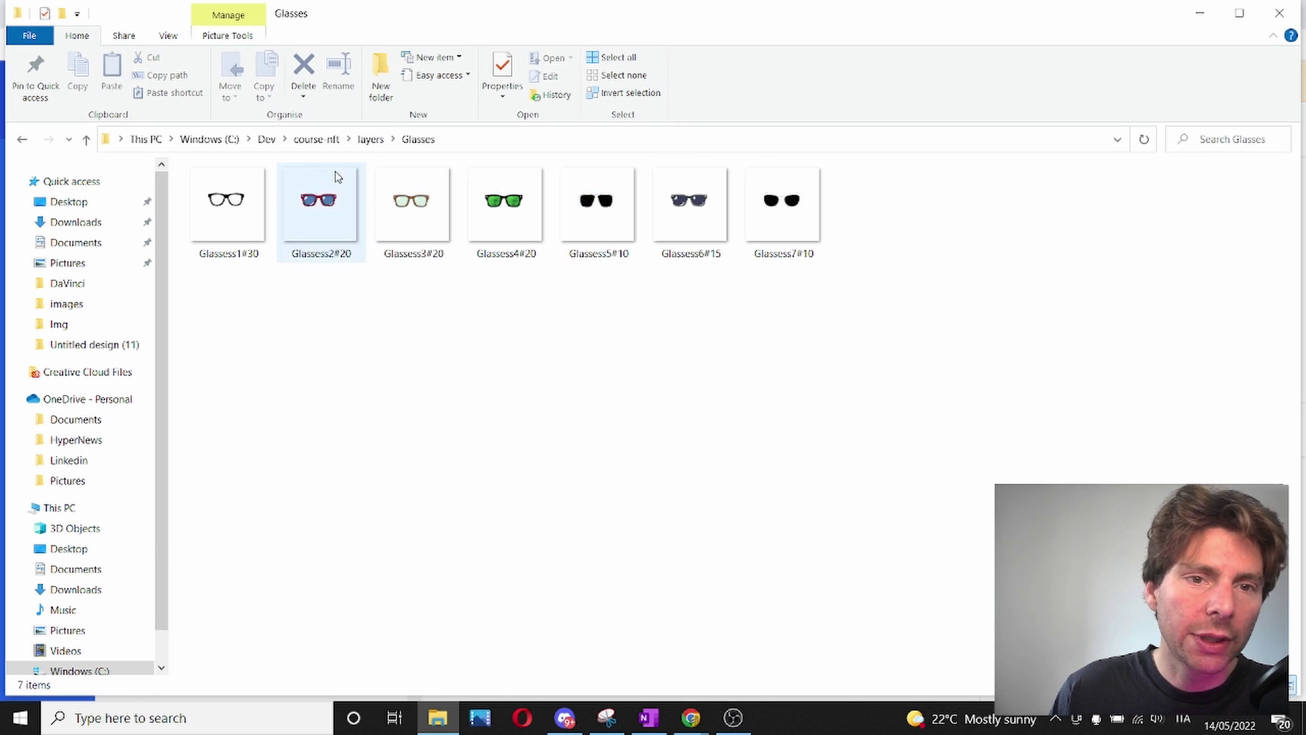
{"action": "left_click", "coordinate": [371, 139]}
{"action": "left_click", "coordinate": [231, 287]}
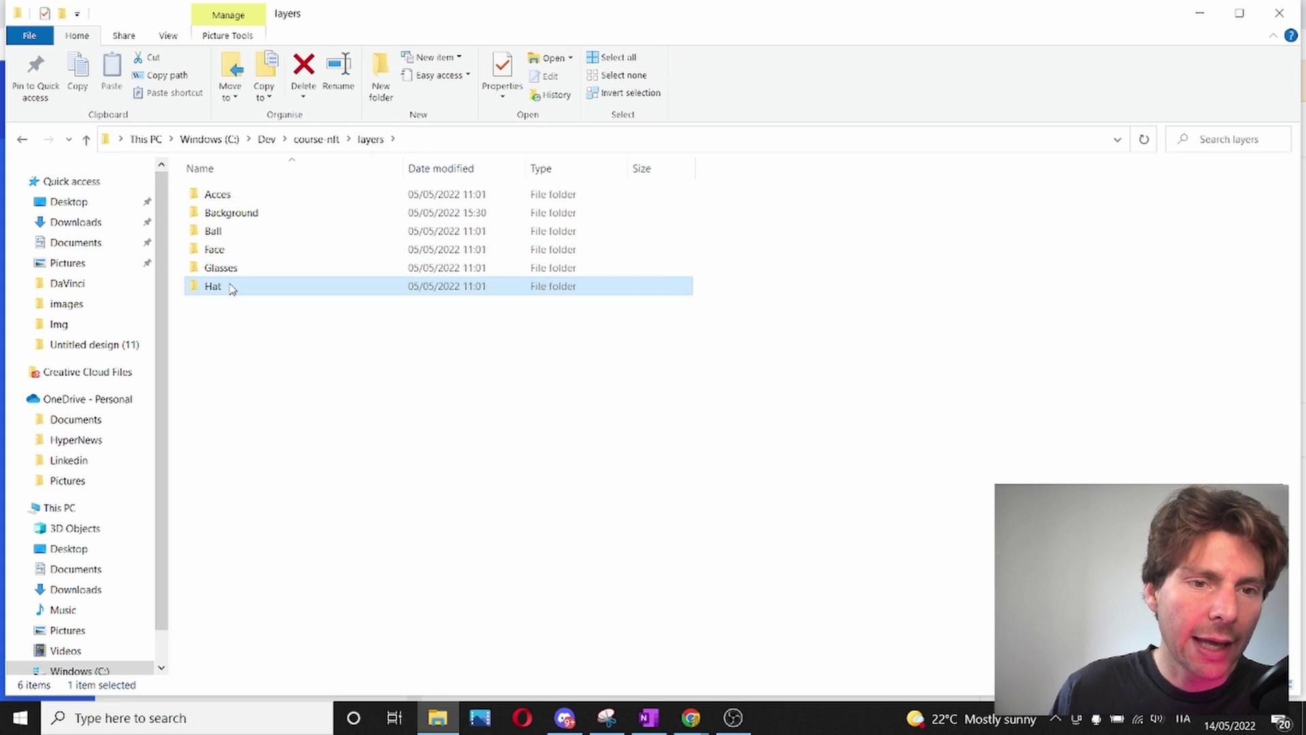
{"action": "double_click", "coordinate": [231, 286]}
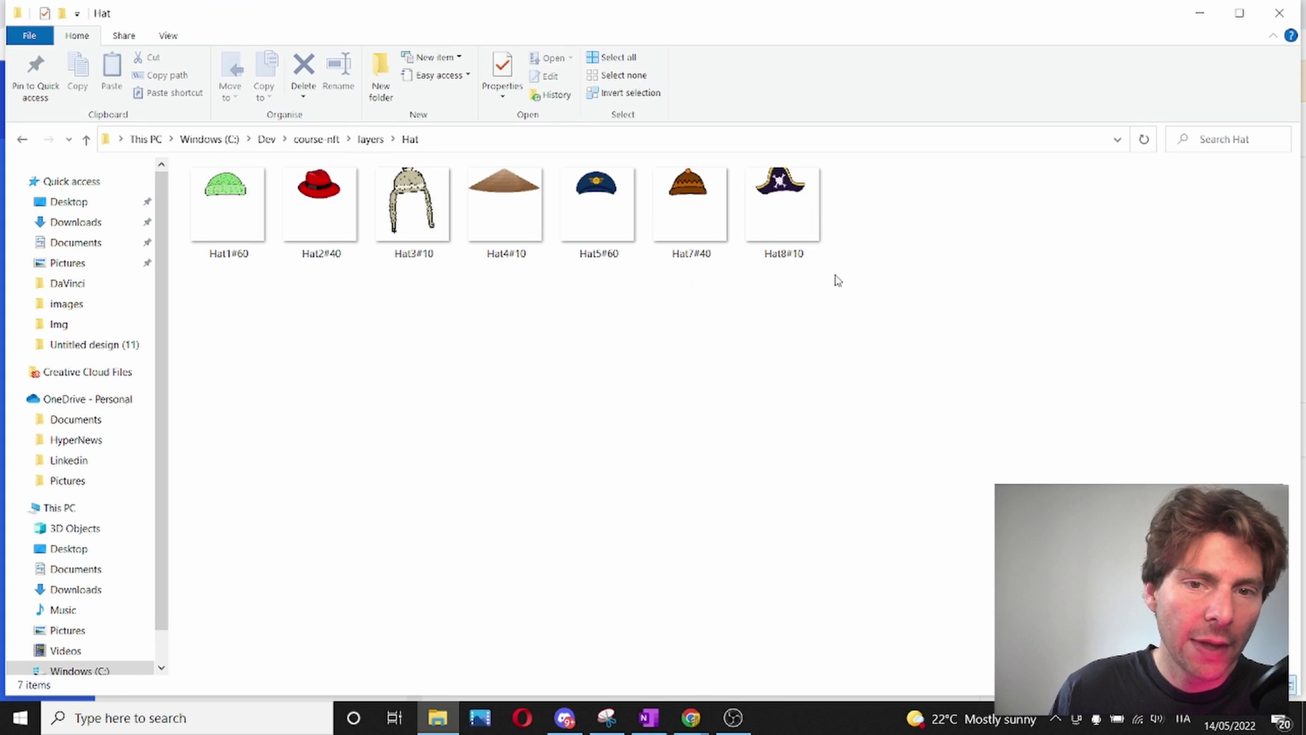
{"action": "left_click", "coordinate": [368, 139]}
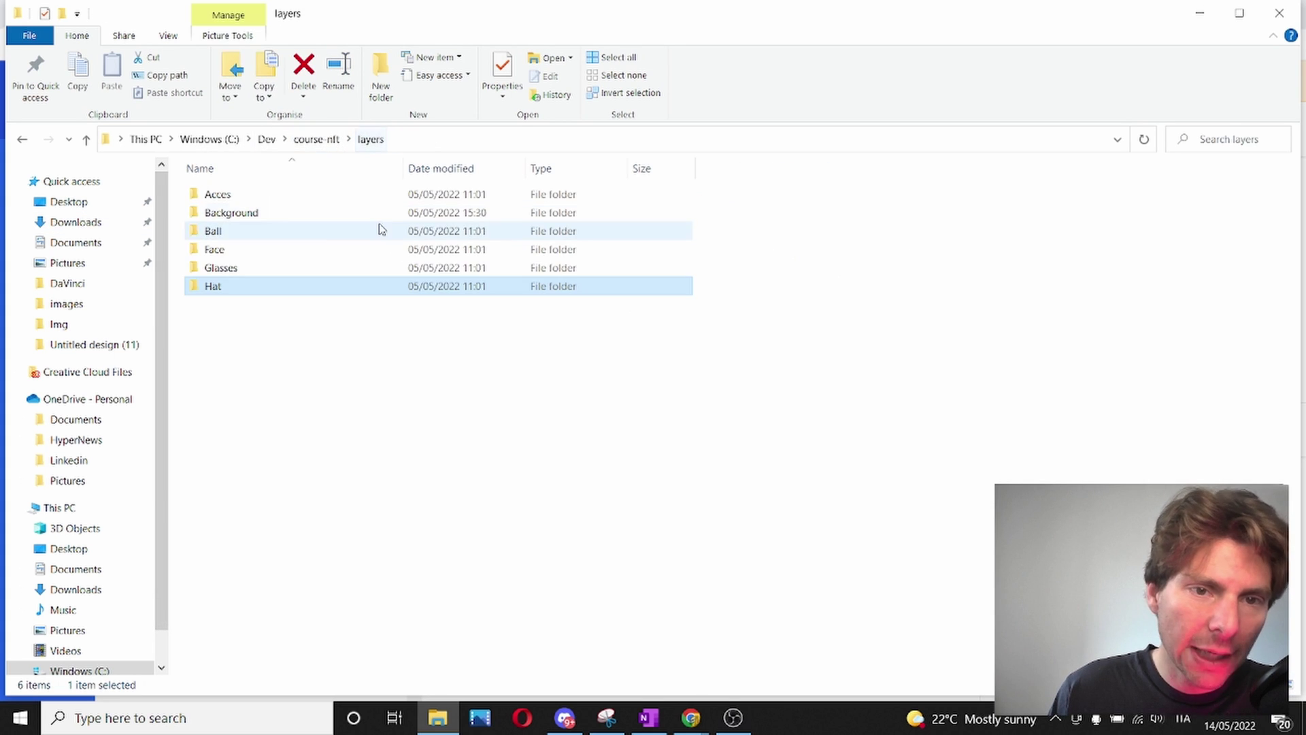
{"action": "double_click", "coordinate": [253, 271]}
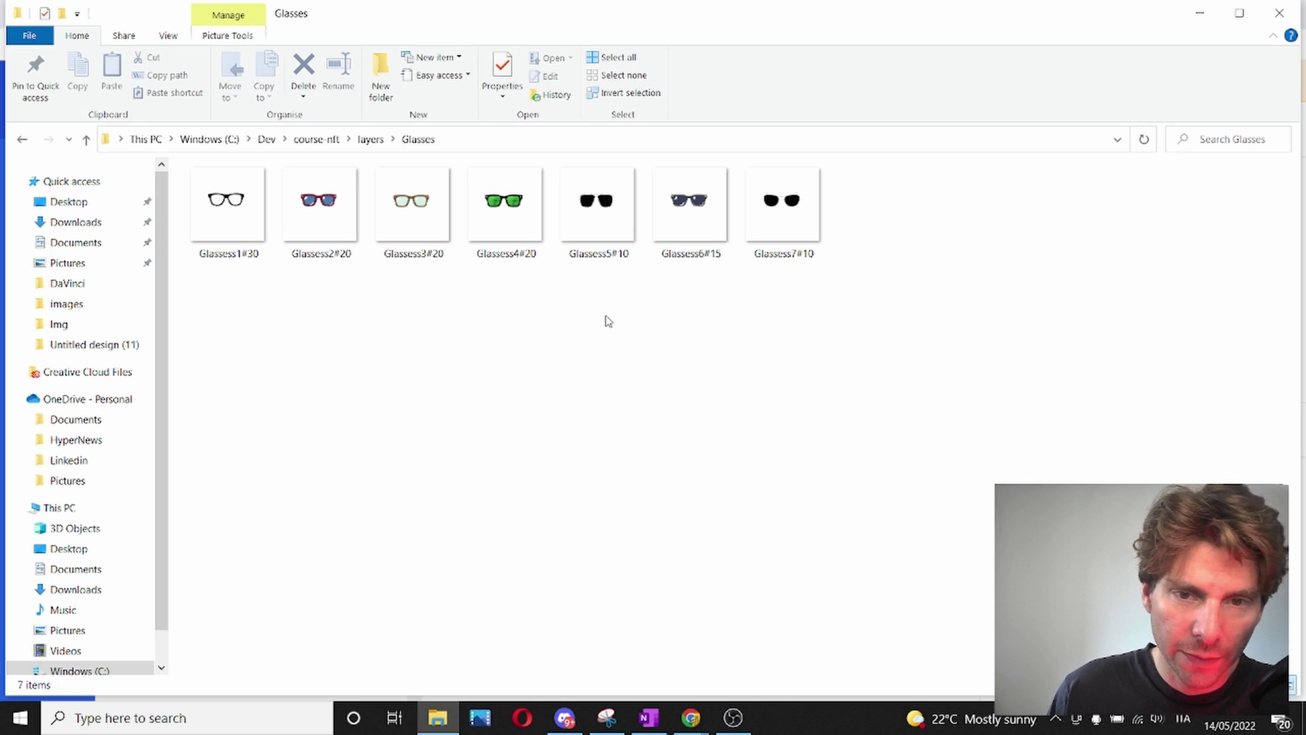
Step: Add the mandala background Bg6#20 and the Ball1#5 trait to the design
{"action": "left_click", "coordinate": [1197, 20]}
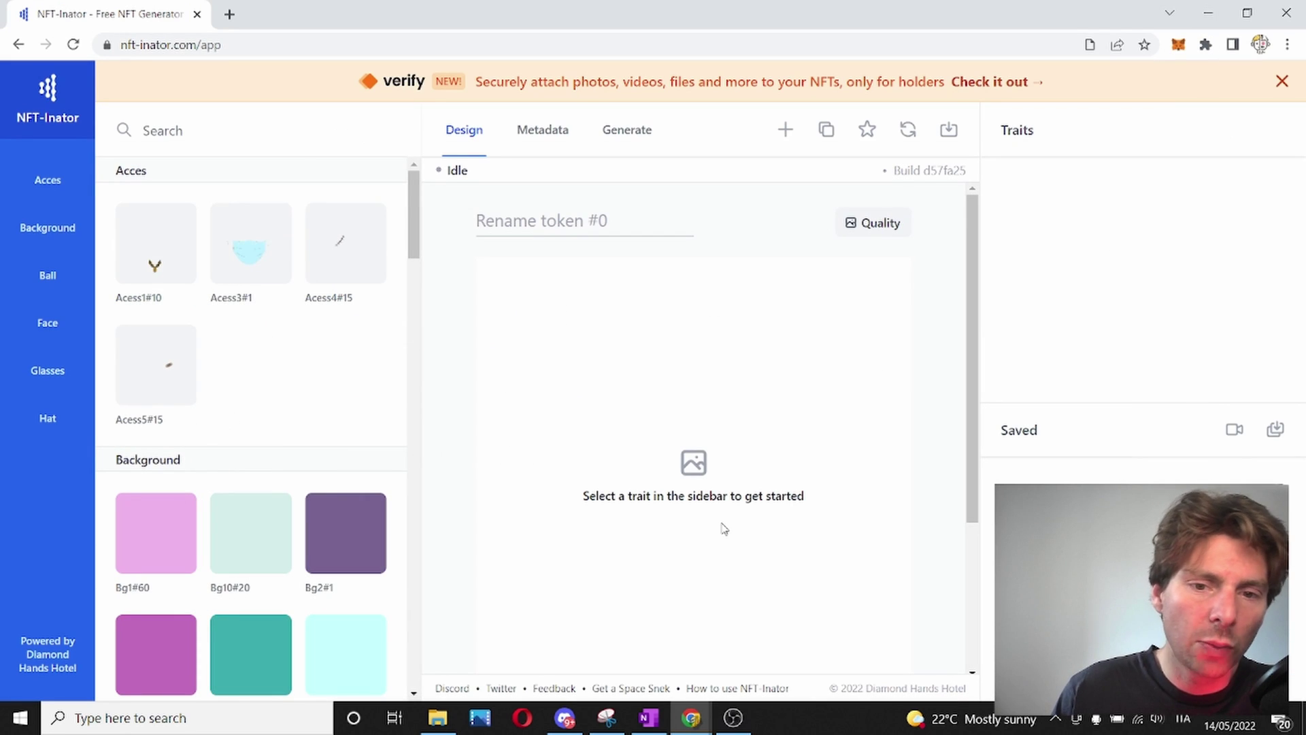
{"action": "scroll", "coordinate": [394, 285], "scroll_direction": "down", "scroll_amount": 3}
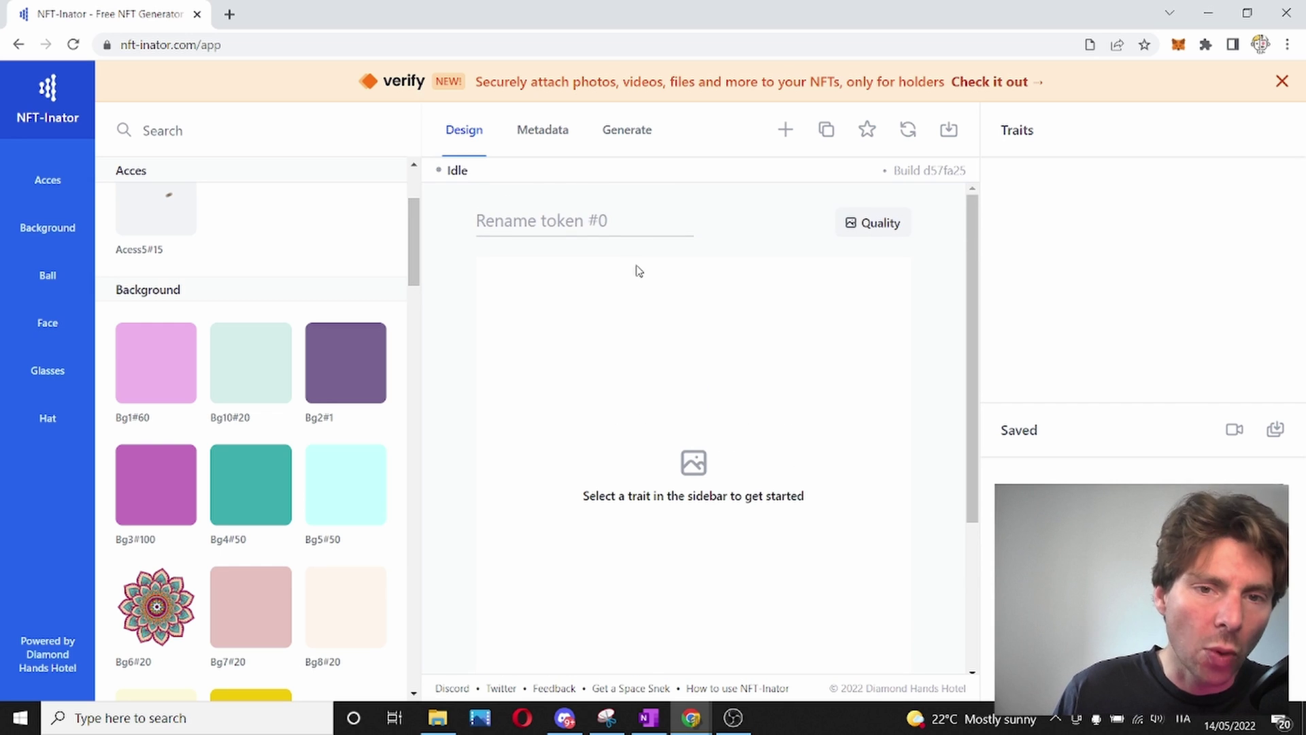
{"action": "scroll", "coordinate": [204, 360], "scroll_direction": "down", "scroll_amount": 2}
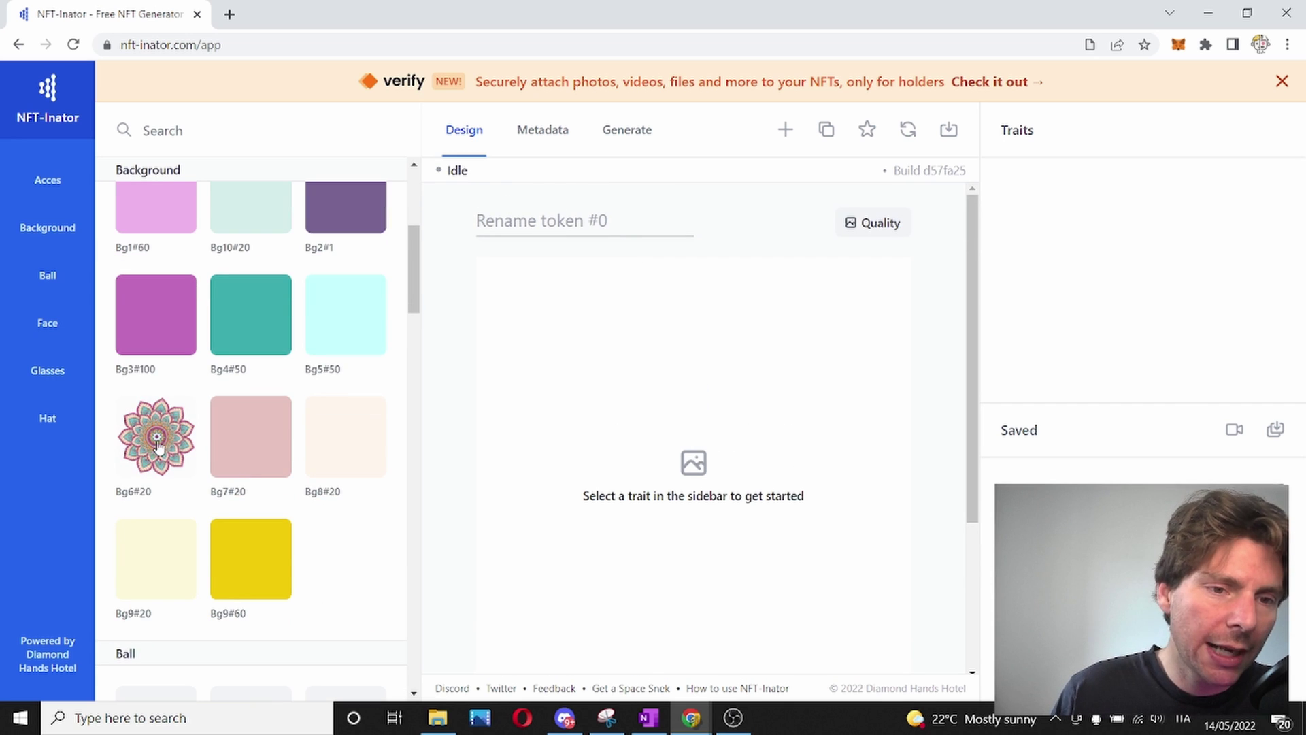
{"action": "left_click", "coordinate": [154, 437]}
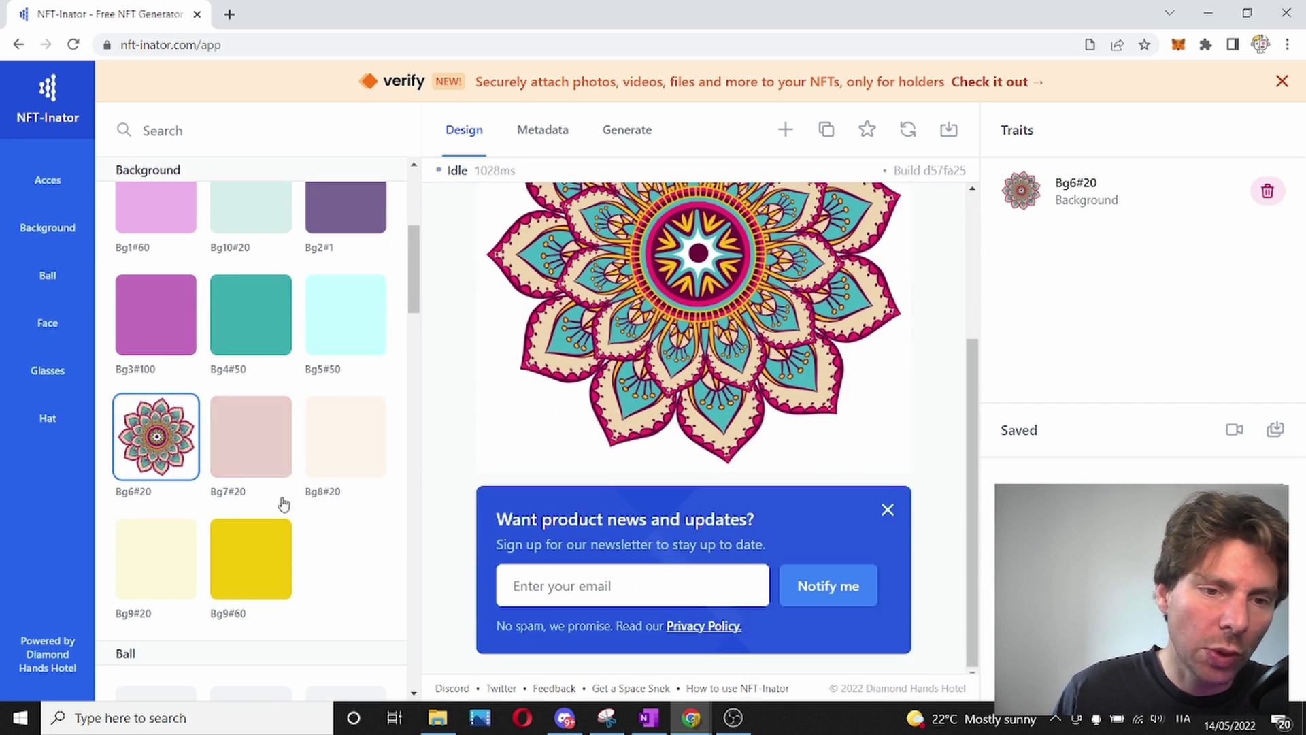
{"action": "scroll", "coordinate": [205, 506], "scroll_direction": "down", "scroll_amount": 3}
{"action": "left_click", "coordinate": [158, 504]}
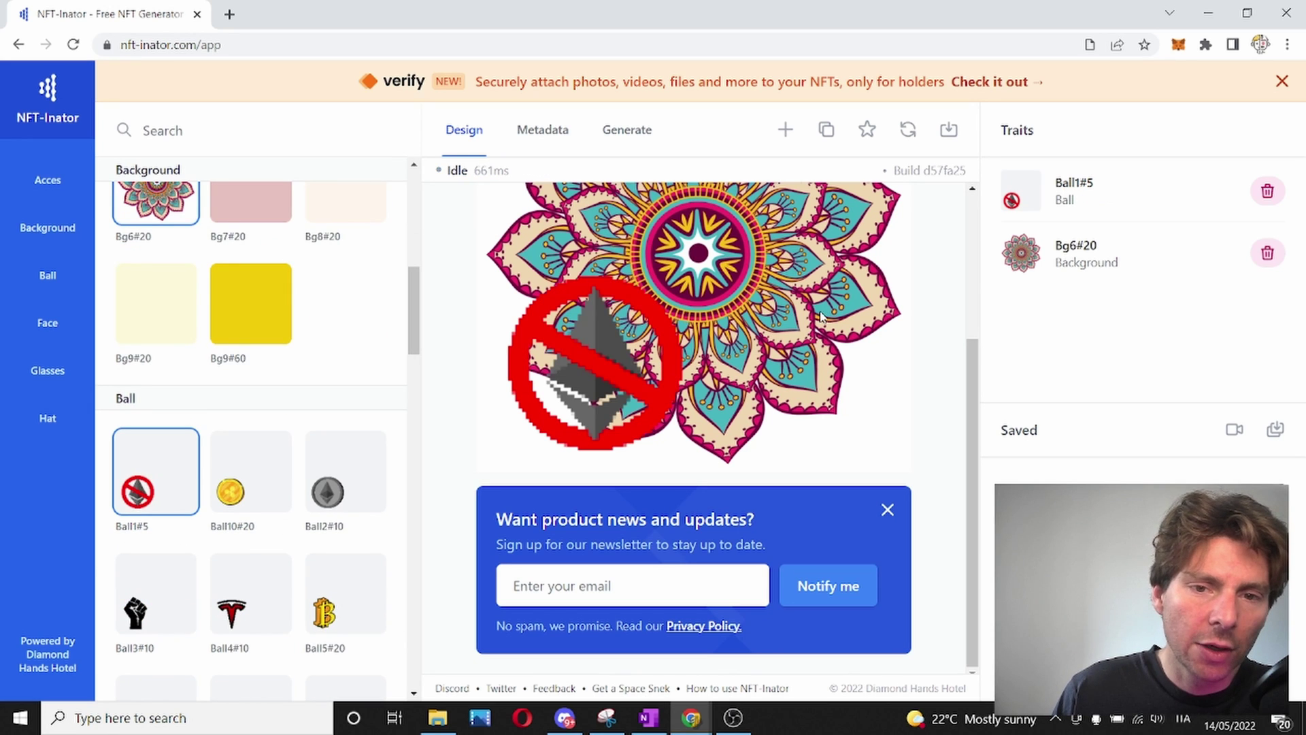
Step: Add the cyan cat face Cat12#1, Glasses5#10 sunglasses and the Hat3#10 hat
{"action": "scroll", "coordinate": [273, 500], "scroll_direction": "down", "scroll_amount": 8}
{"action": "left_click", "coordinate": [257, 449]}
{"action": "scroll", "coordinate": [245, 503], "scroll_direction": "down", "scroll_amount": 8}
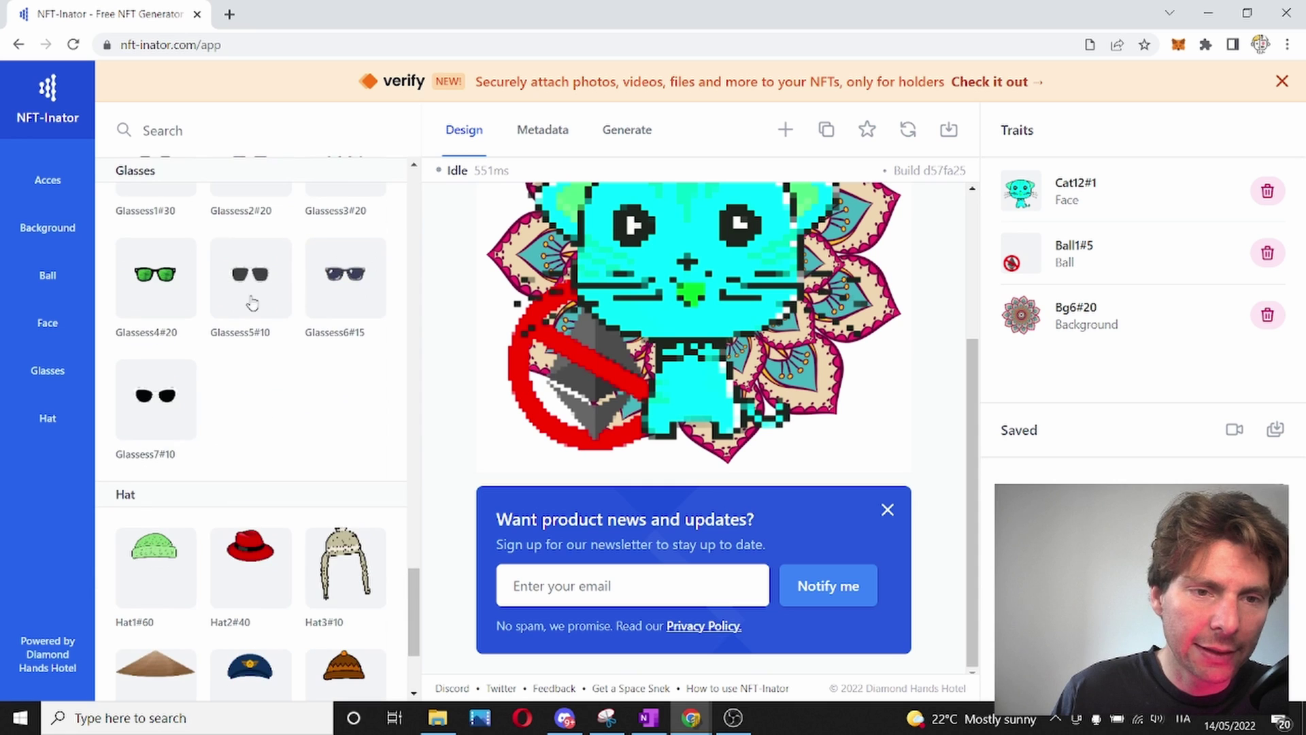
{"action": "left_click", "coordinate": [252, 282]}
{"action": "scroll", "coordinate": [283, 470], "scroll_direction": "down", "scroll_amount": 3}
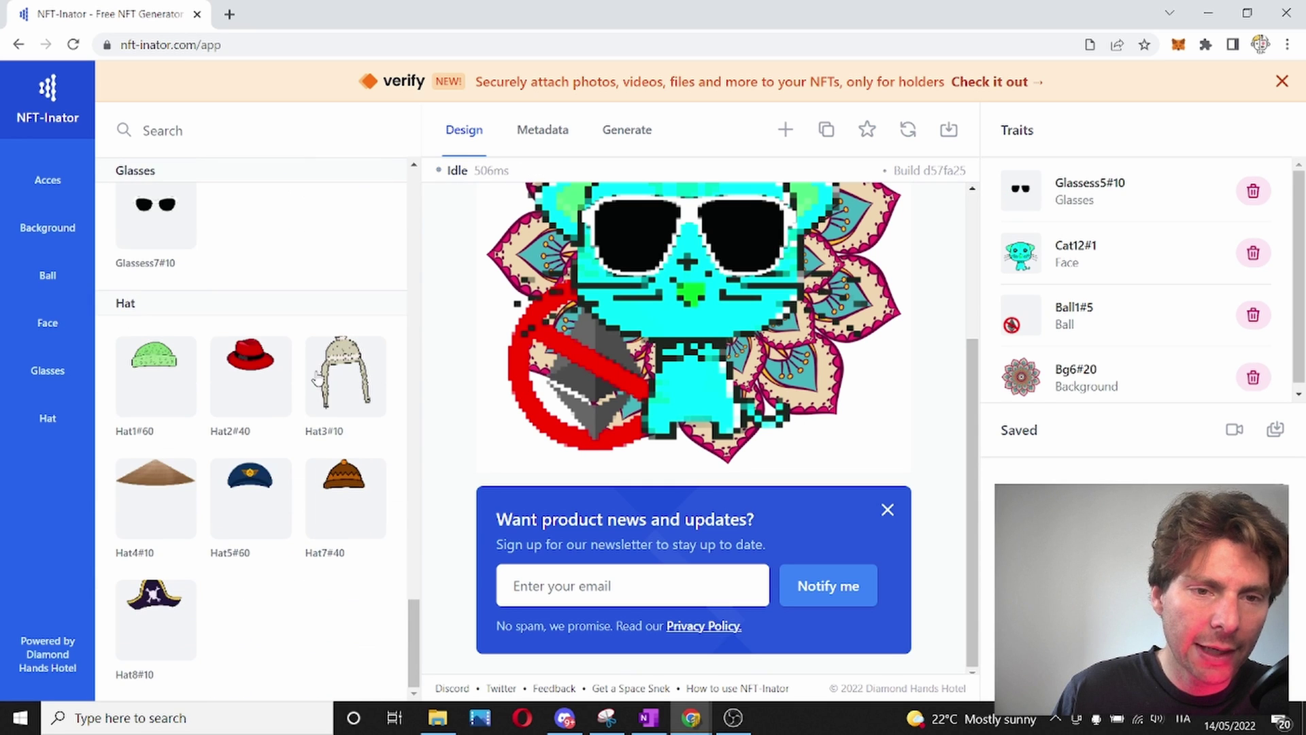
{"action": "left_click", "coordinate": [344, 381]}
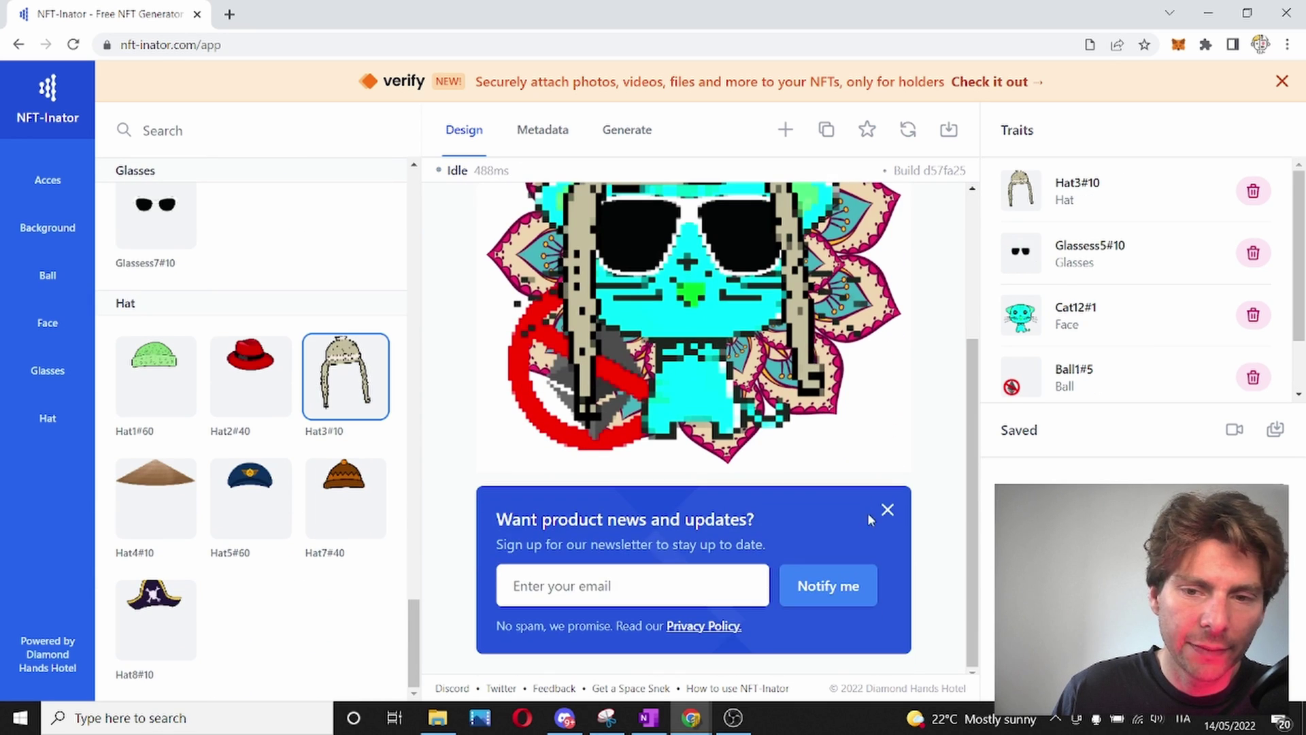
Step: Dismiss the newsletter sign-up popup and review the finished Crypto Kitten #1 design
{"action": "scroll", "coordinate": [783, 303], "scroll_direction": "up", "scroll_amount": 3}
{"action": "scroll", "coordinate": [809, 381], "scroll_direction": "down", "scroll_amount": 3}
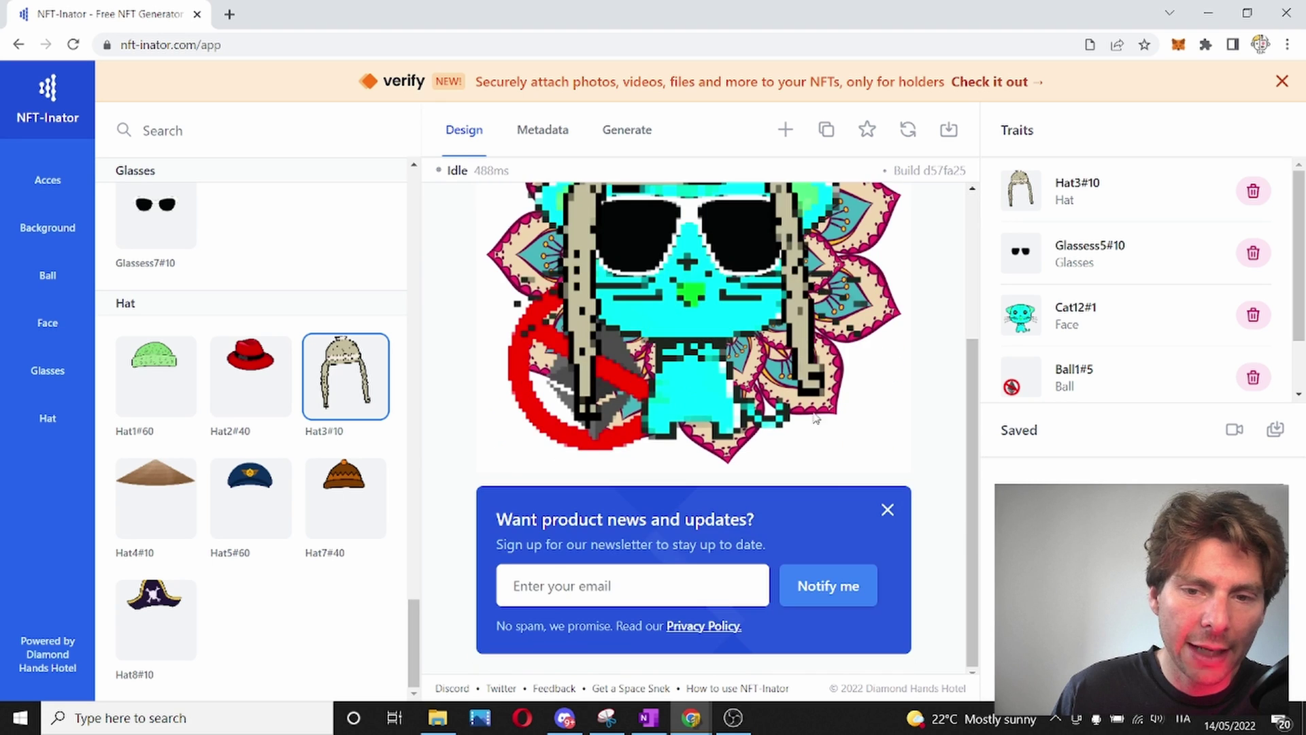
{"action": "left_click", "coordinate": [888, 510]}
{"action": "scroll", "coordinate": [556, 218], "scroll_direction": "up", "scroll_amount": 3}
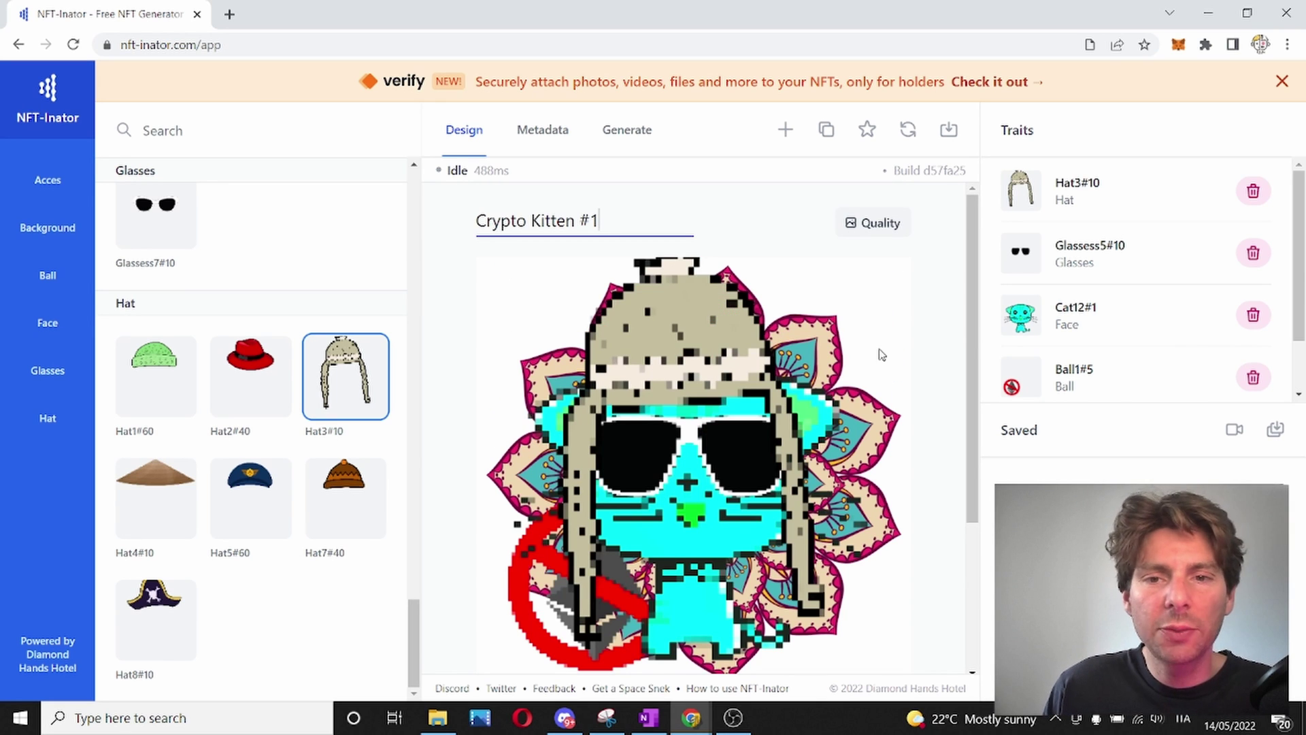
{"action": "scroll", "coordinate": [877, 320], "scroll_direction": "down", "scroll_amount": 2}
{"action": "scroll", "coordinate": [874, 286], "scroll_direction": "up", "scroll_amount": 2}
{"action": "scroll", "coordinate": [875, 289], "scroll_direction": "down", "scroll_amount": 3}
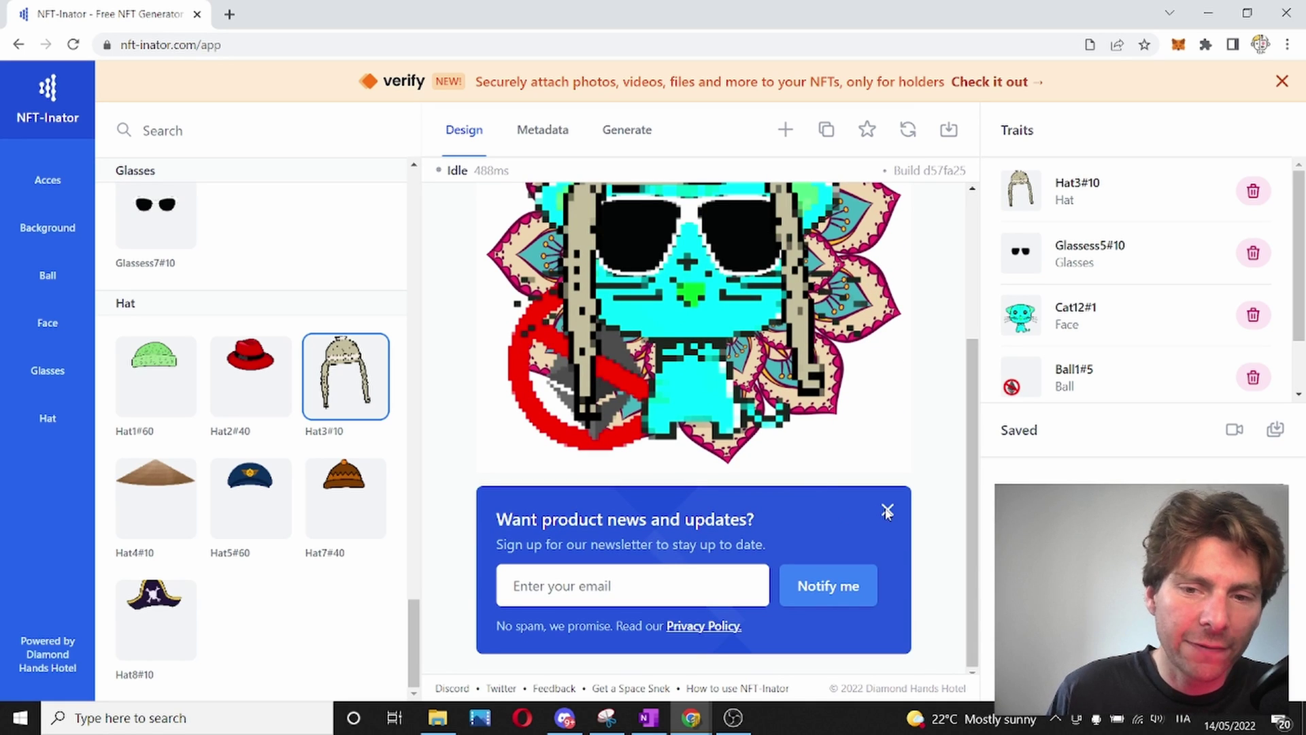
{"action": "scroll", "coordinate": [878, 462], "scroll_direction": "up", "scroll_amount": 3}
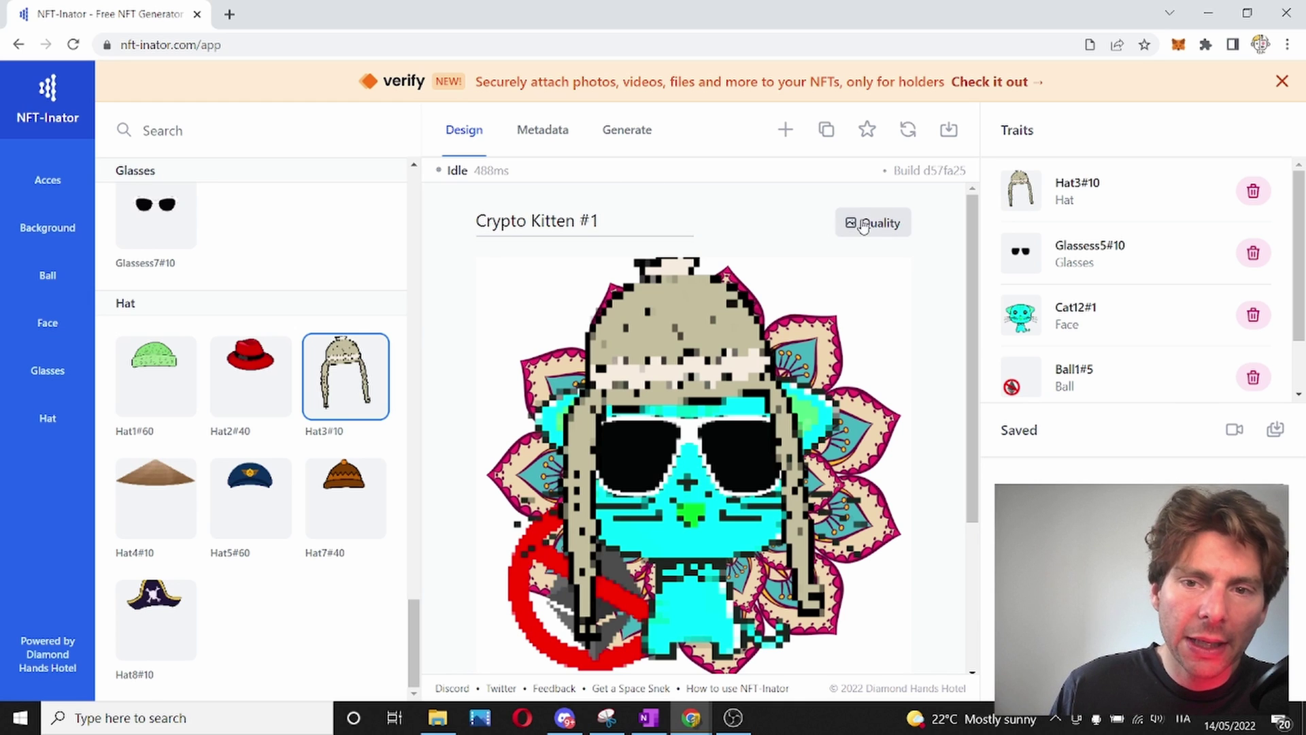
Step: Start a new token design, Krypto Kitten #2
{"action": "left_click", "coordinate": [783, 130]}
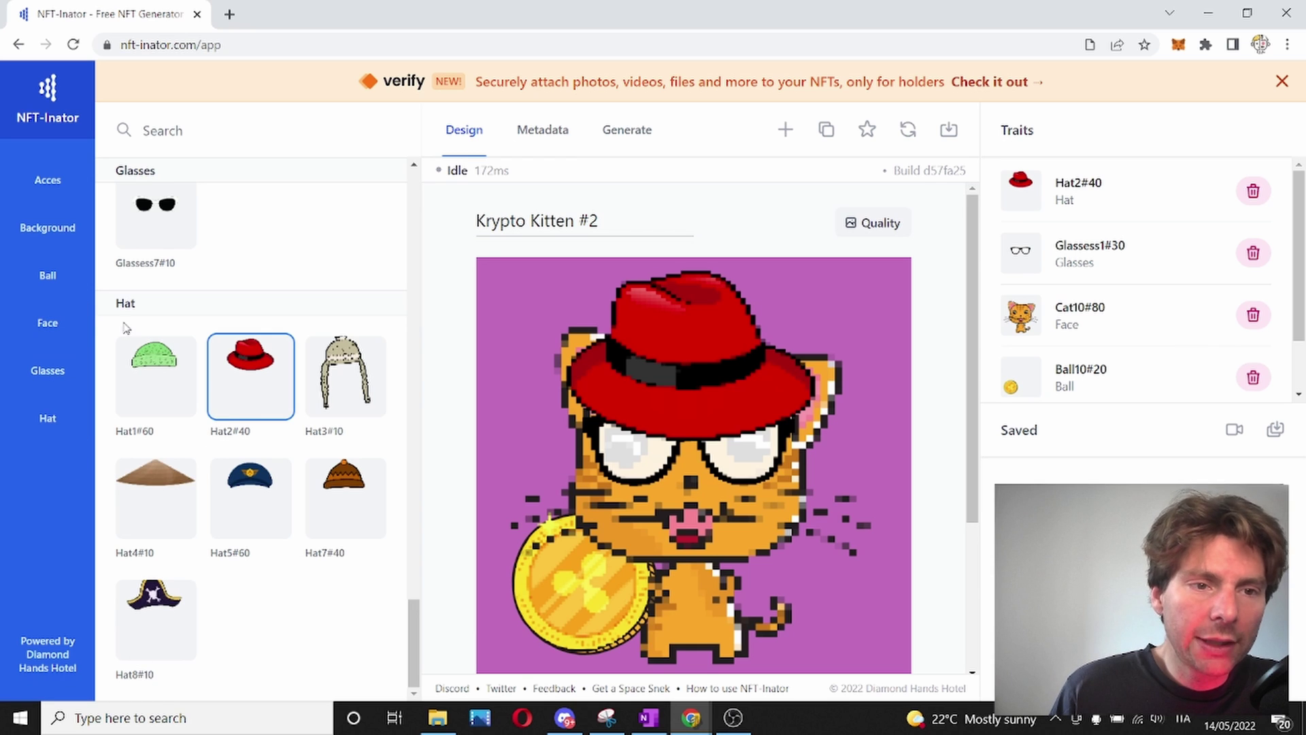
Step: Attempt generation, then go to the collection metadata settings
{"action": "left_click", "coordinate": [629, 133]}
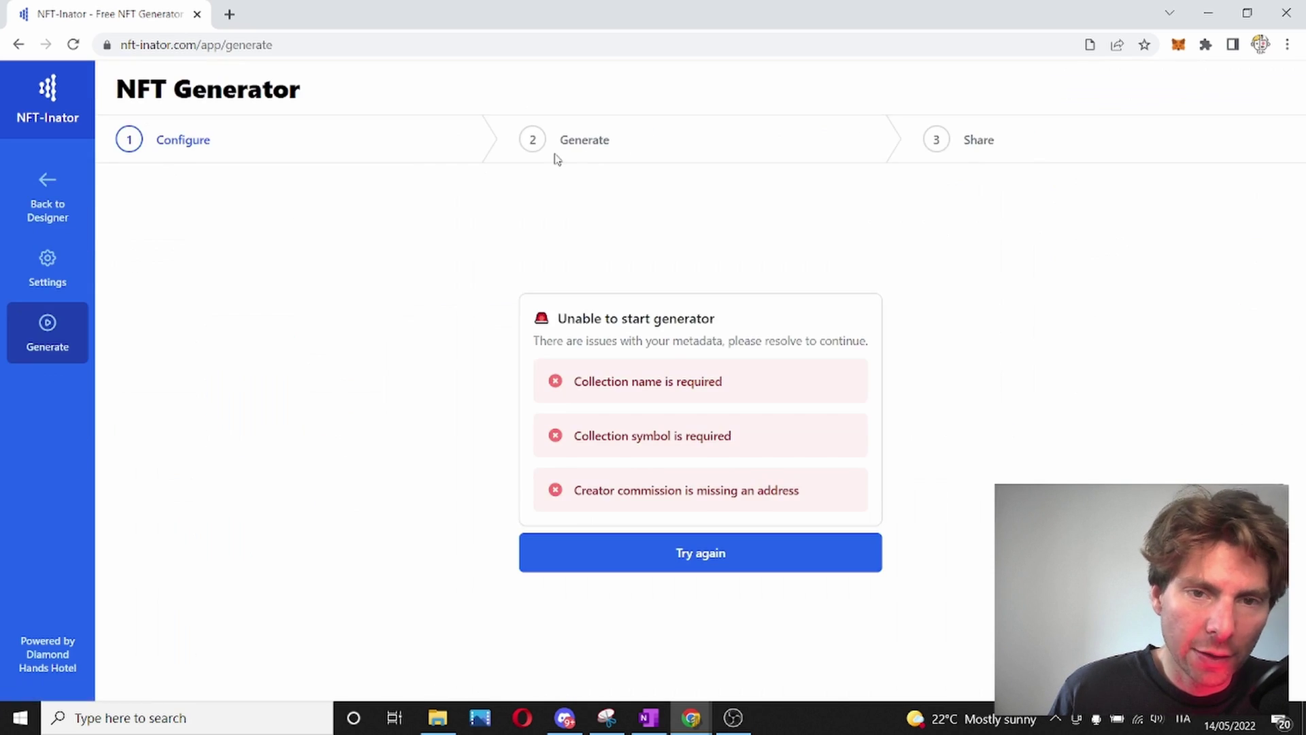
{"action": "left_click", "coordinate": [47, 266]}
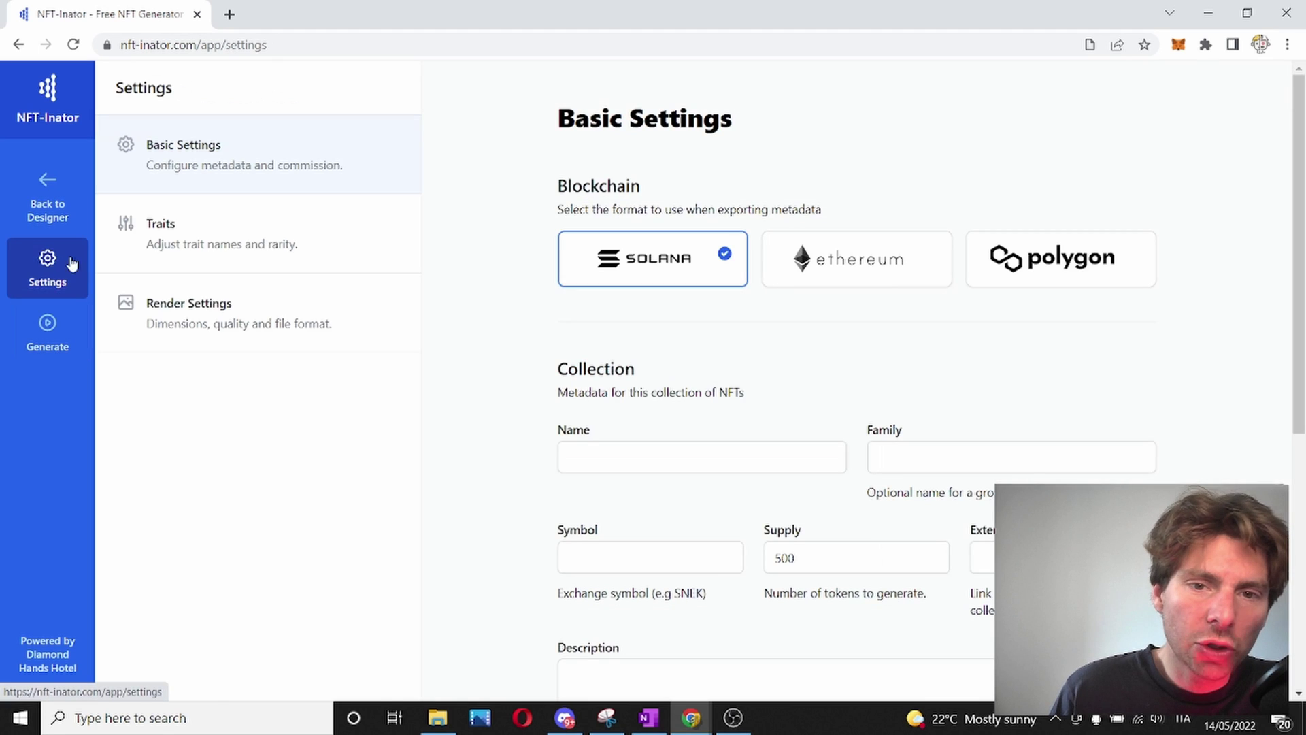
{"action": "left_click", "coordinate": [47, 182]}
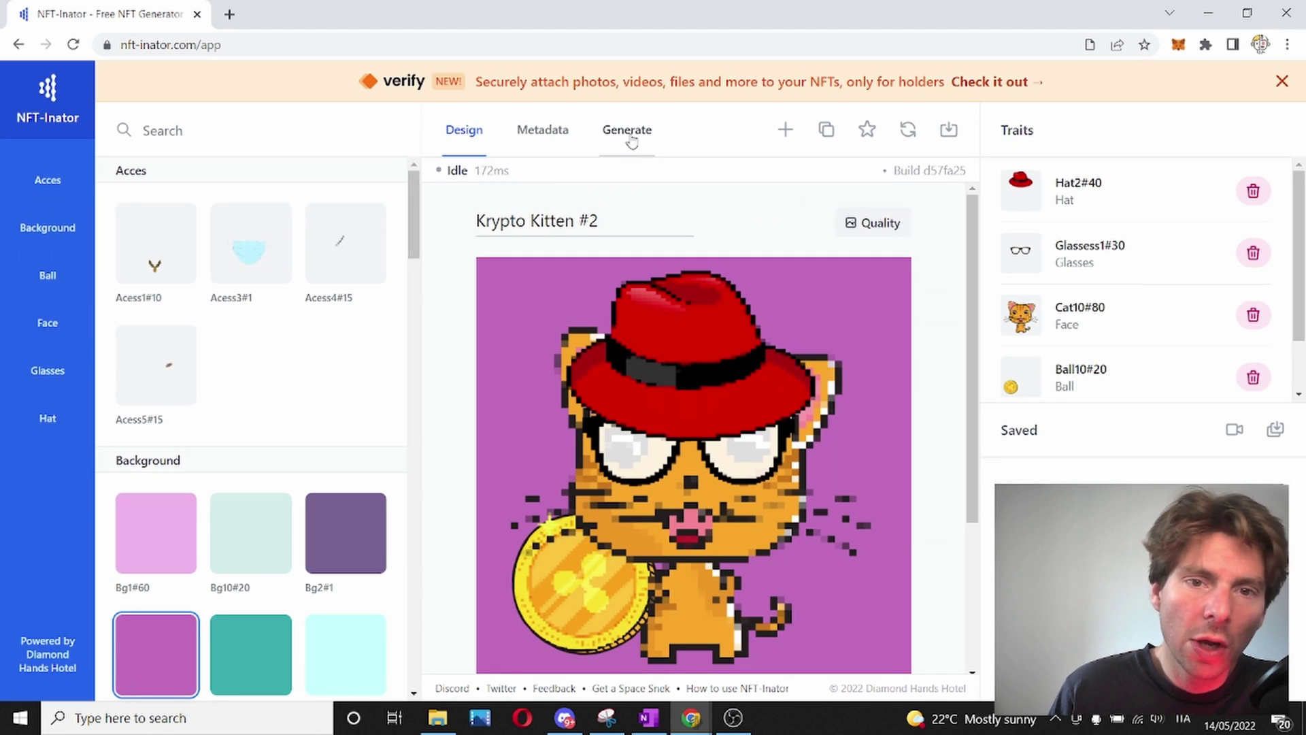
{"action": "left_click", "coordinate": [545, 136]}
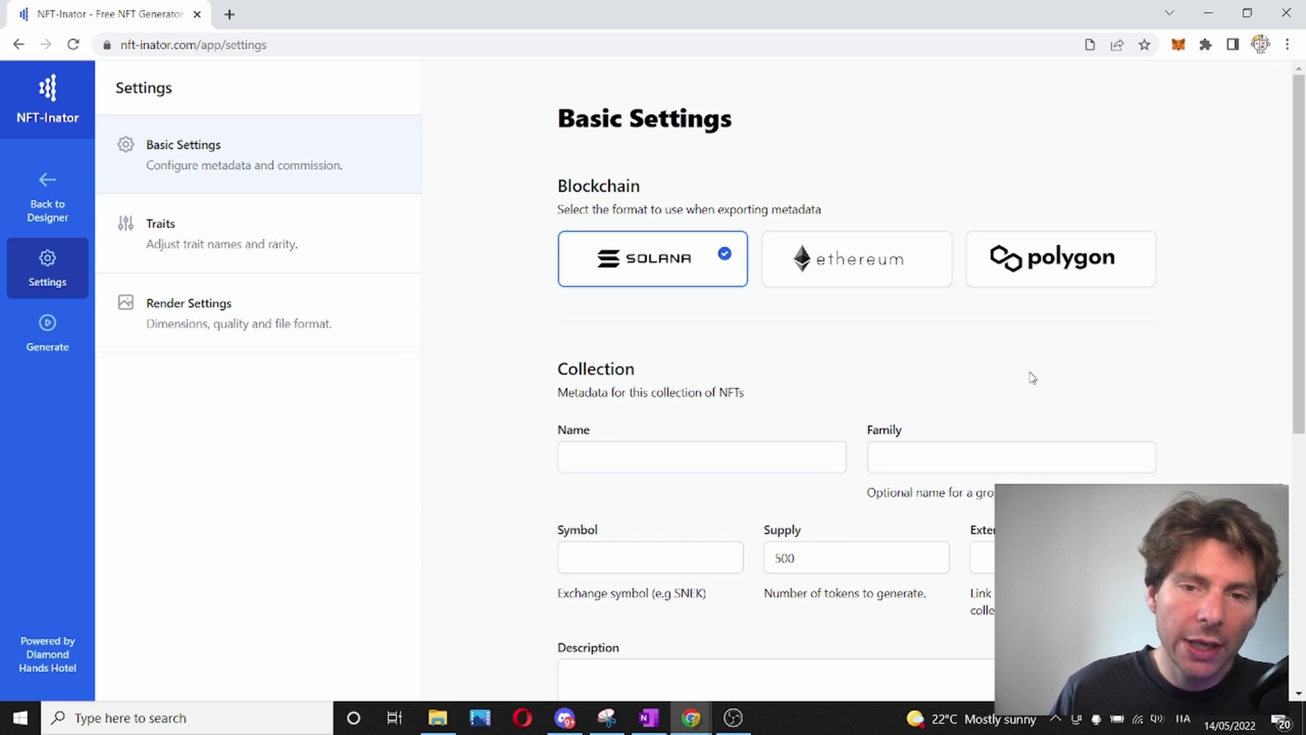
Step: Choose Ethereum as the metadata format after comparing Polygon and Solana
{"action": "left_click", "coordinate": [1100, 271]}
{"action": "left_click", "coordinate": [857, 258]}
{"action": "left_click", "coordinate": [723, 257]}
{"action": "scroll", "coordinate": [900, 322], "scroll_direction": "down", "scroll_amount": 6}
{"action": "scroll", "coordinate": [900, 322], "scroll_direction": "up", "scroll_amount": 6}
{"action": "scroll", "coordinate": [900, 322], "scroll_direction": "down", "scroll_amount": 6}
{"action": "scroll", "coordinate": [899, 322], "scroll_direction": "up", "scroll_amount": 1}
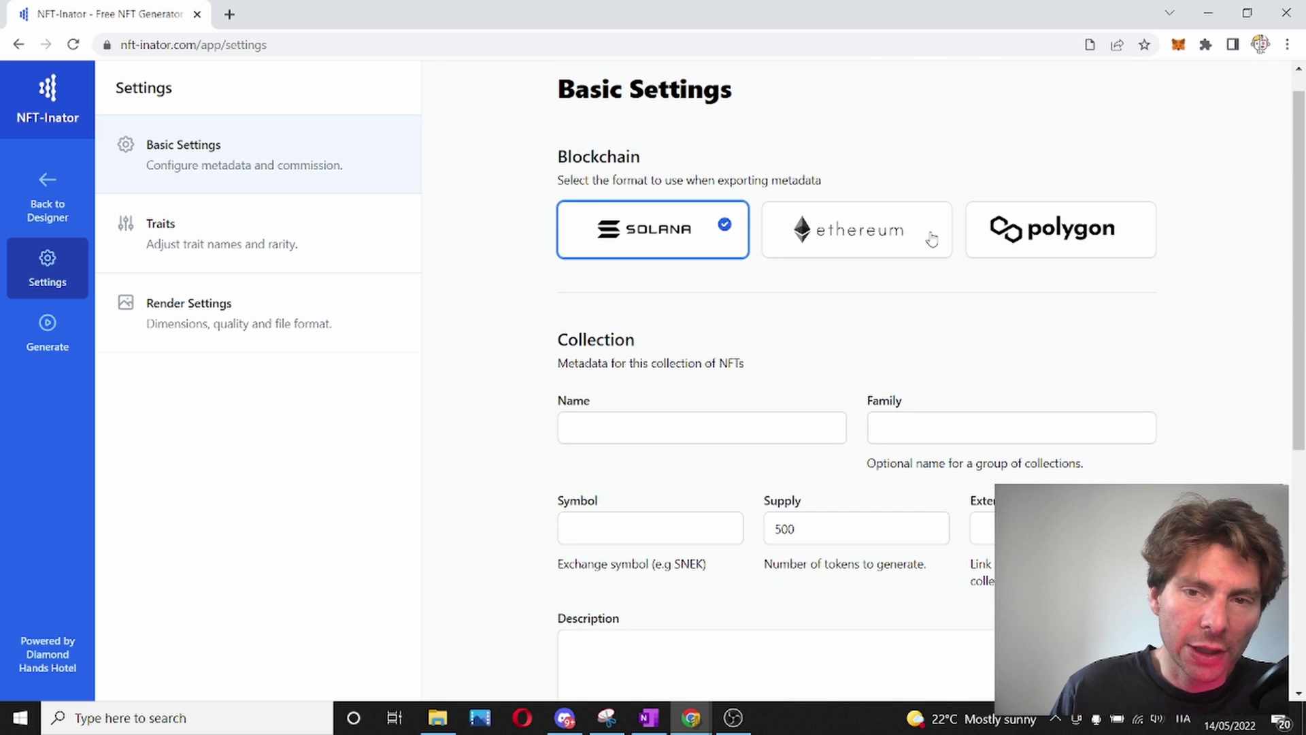
{"action": "left_click", "coordinate": [869, 235]}
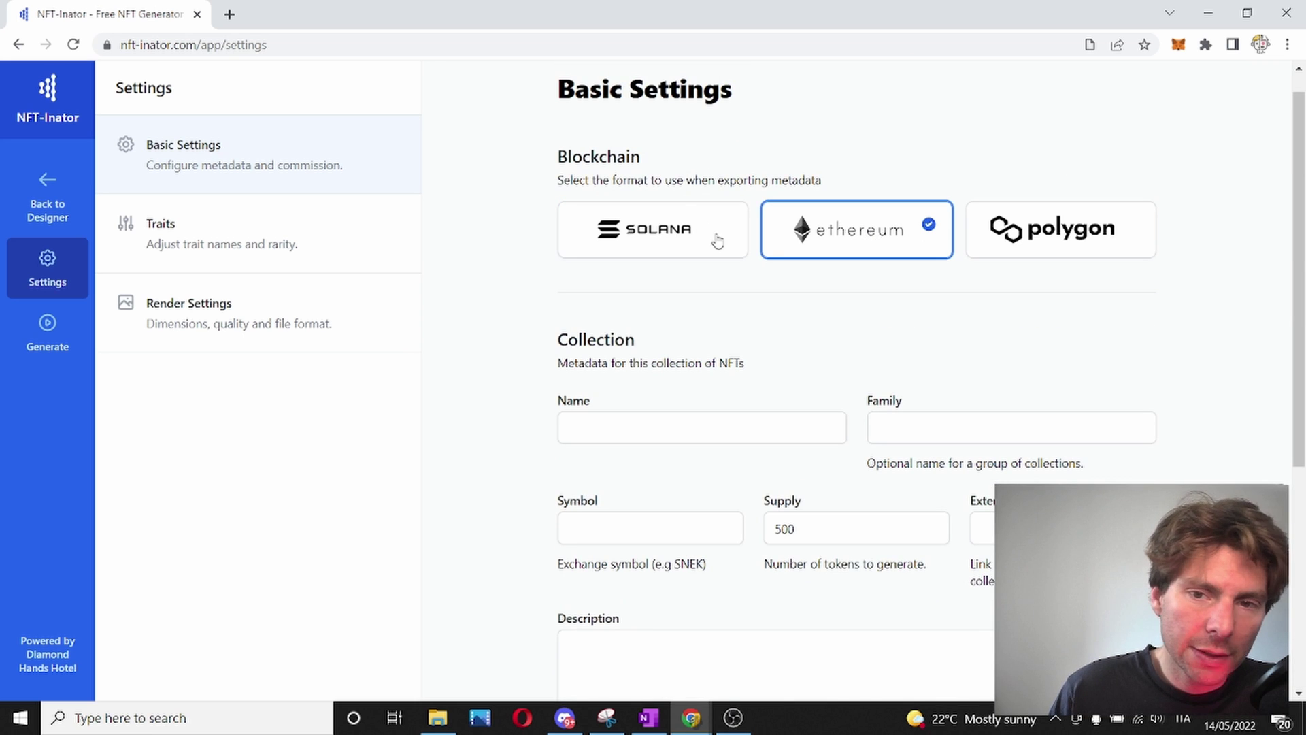
Step: Enter name Crypto Kitten Collection, family Collectables, symbol KKT, fee and commission address
{"action": "scroll", "coordinate": [685, 326], "scroll_direction": "down", "scroll_amount": 2}
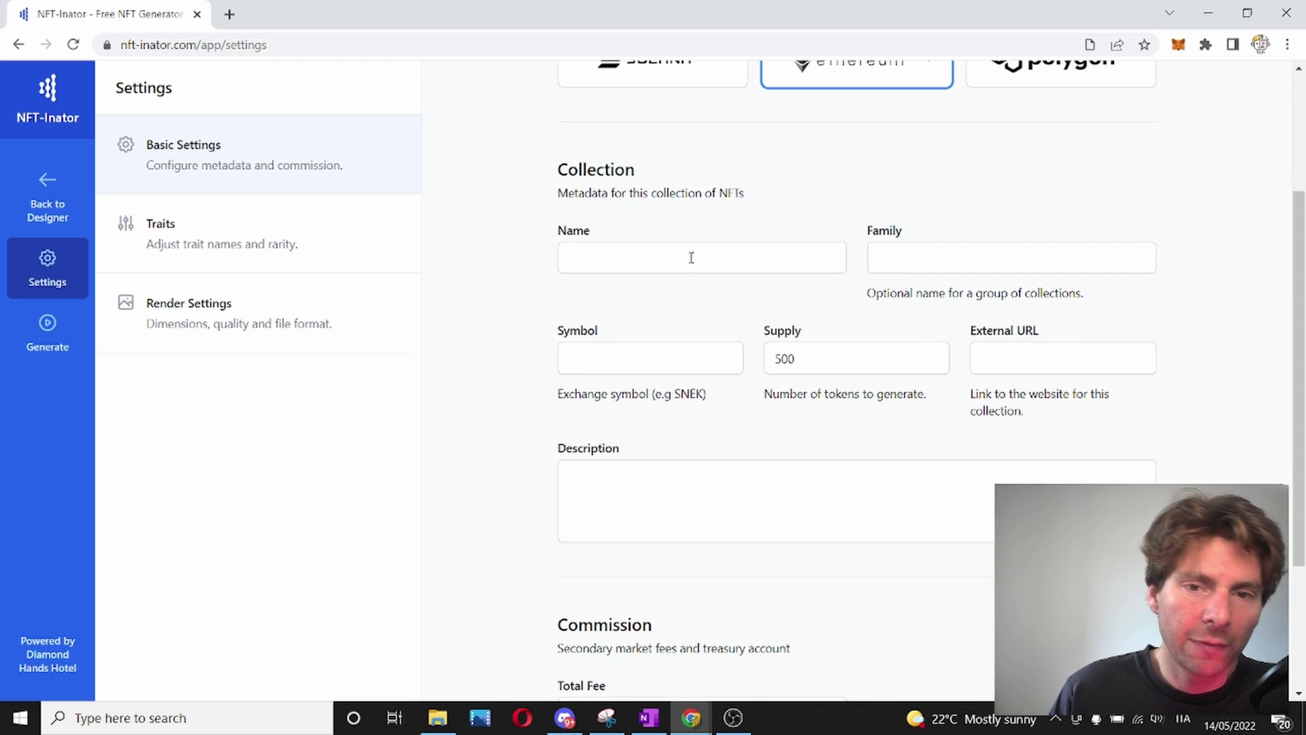
{"action": "left_click", "coordinate": [691, 257]}
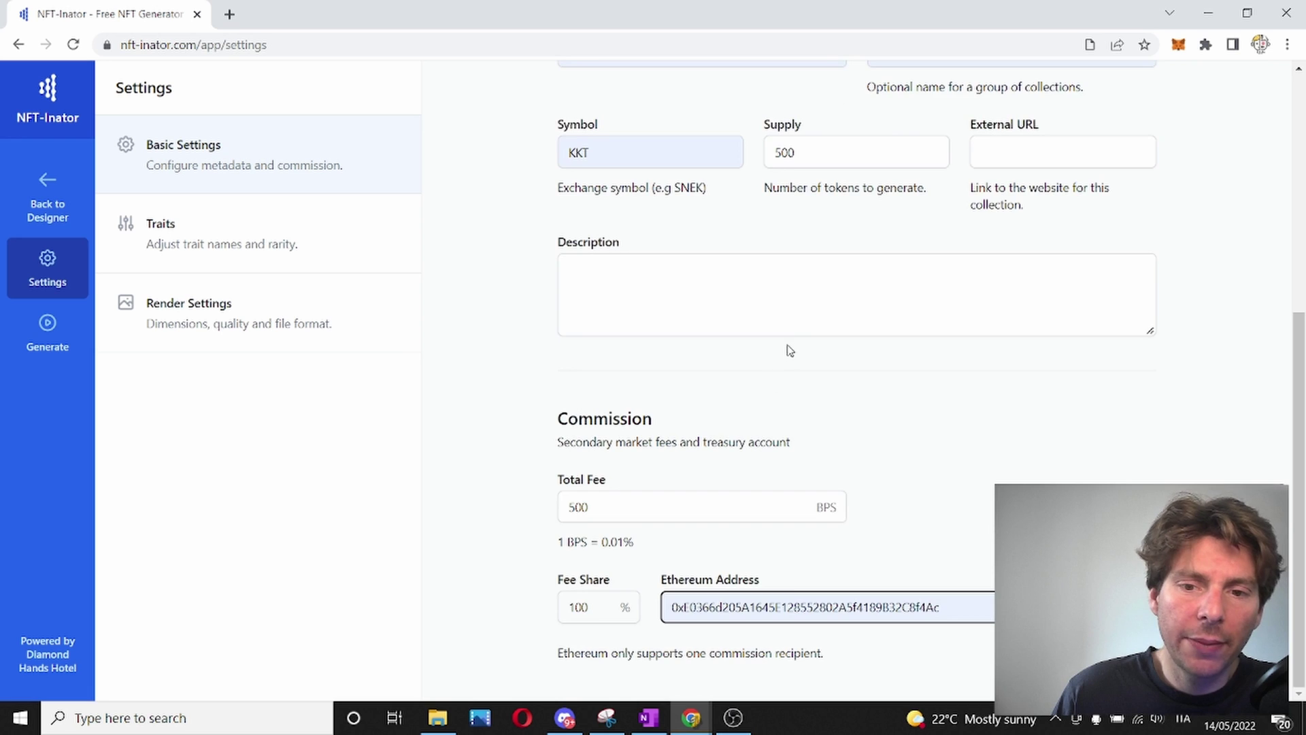
{"action": "scroll", "coordinate": [789, 351], "scroll_direction": "up", "scroll_amount": 6}
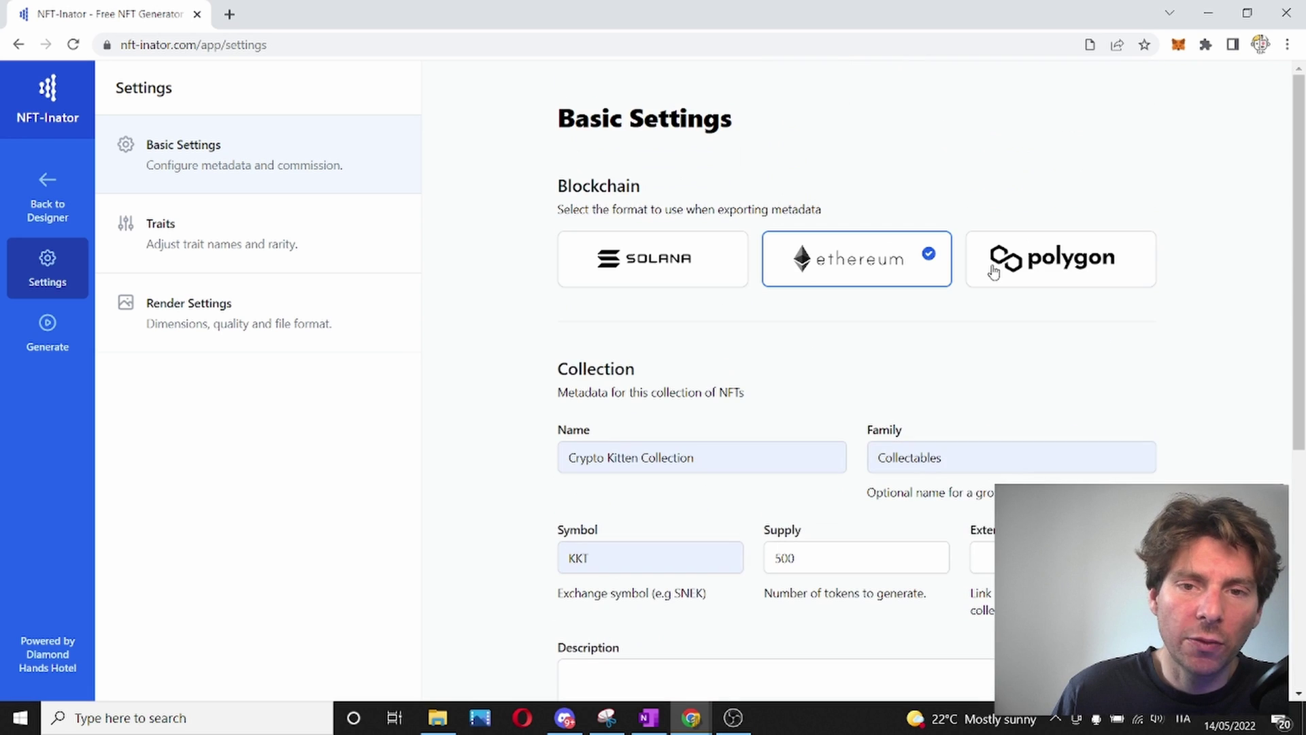
{"action": "scroll", "coordinate": [817, 460], "scroll_direction": "down", "scroll_amount": 3}
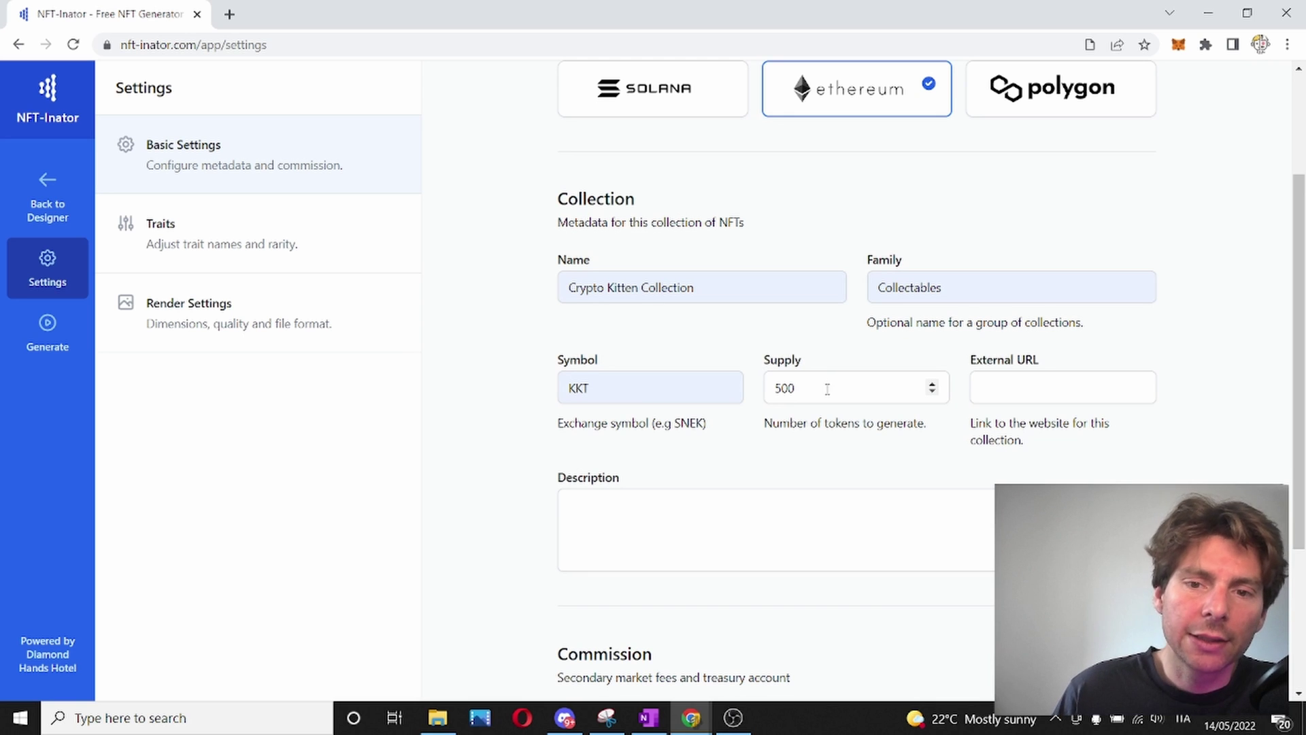
{"action": "left_click_drag", "start_coordinate": [833, 385], "coordinate": [735, 379]}
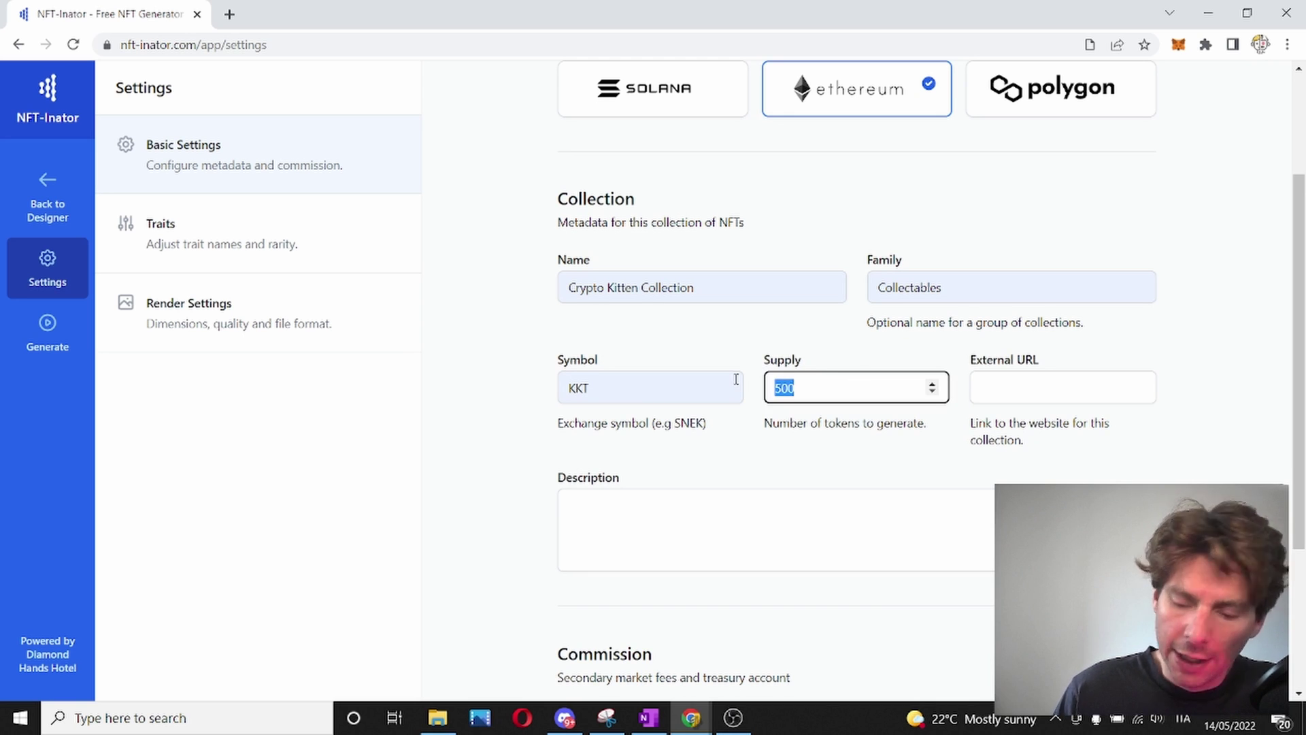
{"action": "type", "text": "50"}
{"action": "scroll", "coordinate": [769, 340], "scroll_direction": "up", "scroll_amount": 3}
{"action": "left_click", "coordinate": [264, 245]}
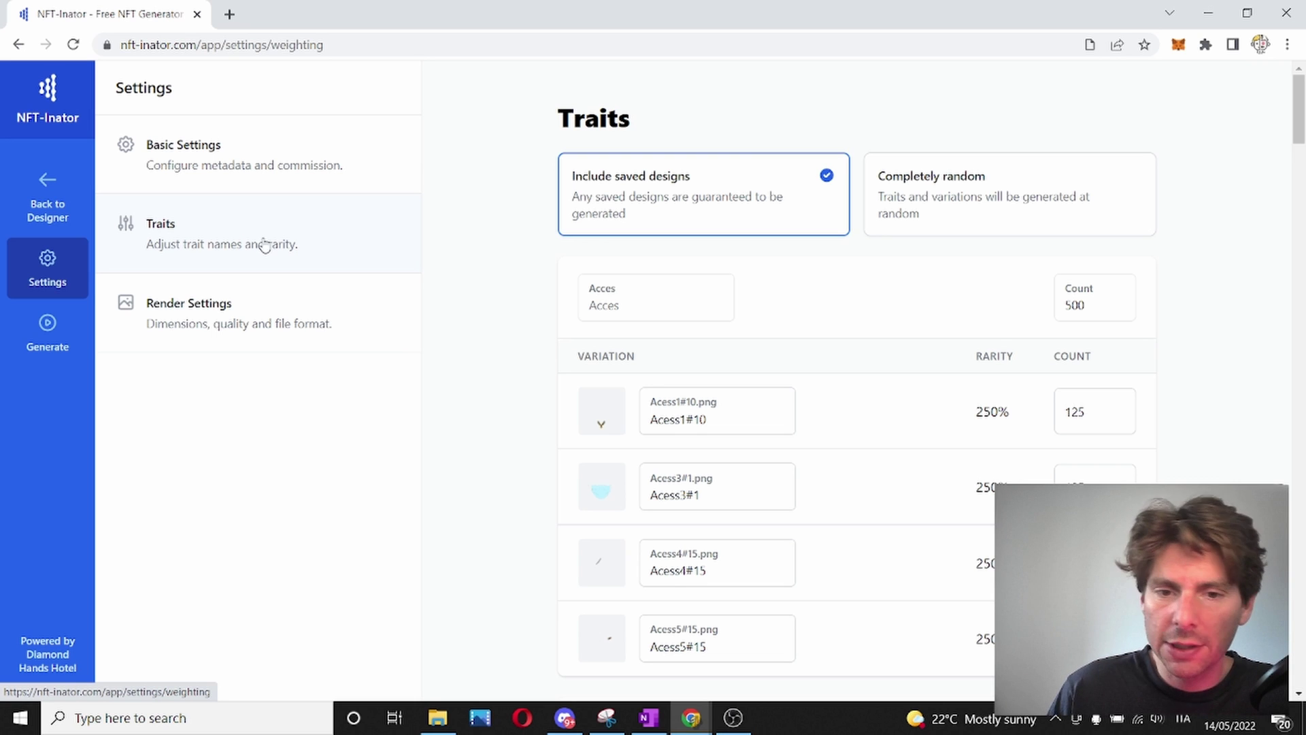
Step: Edit the Acces trait's name and review its variation list
{"action": "scroll", "coordinate": [778, 294], "scroll_direction": "down", "scroll_amount": 3}
{"action": "scroll", "coordinate": [782, 293], "scroll_direction": "up", "scroll_amount": 3}
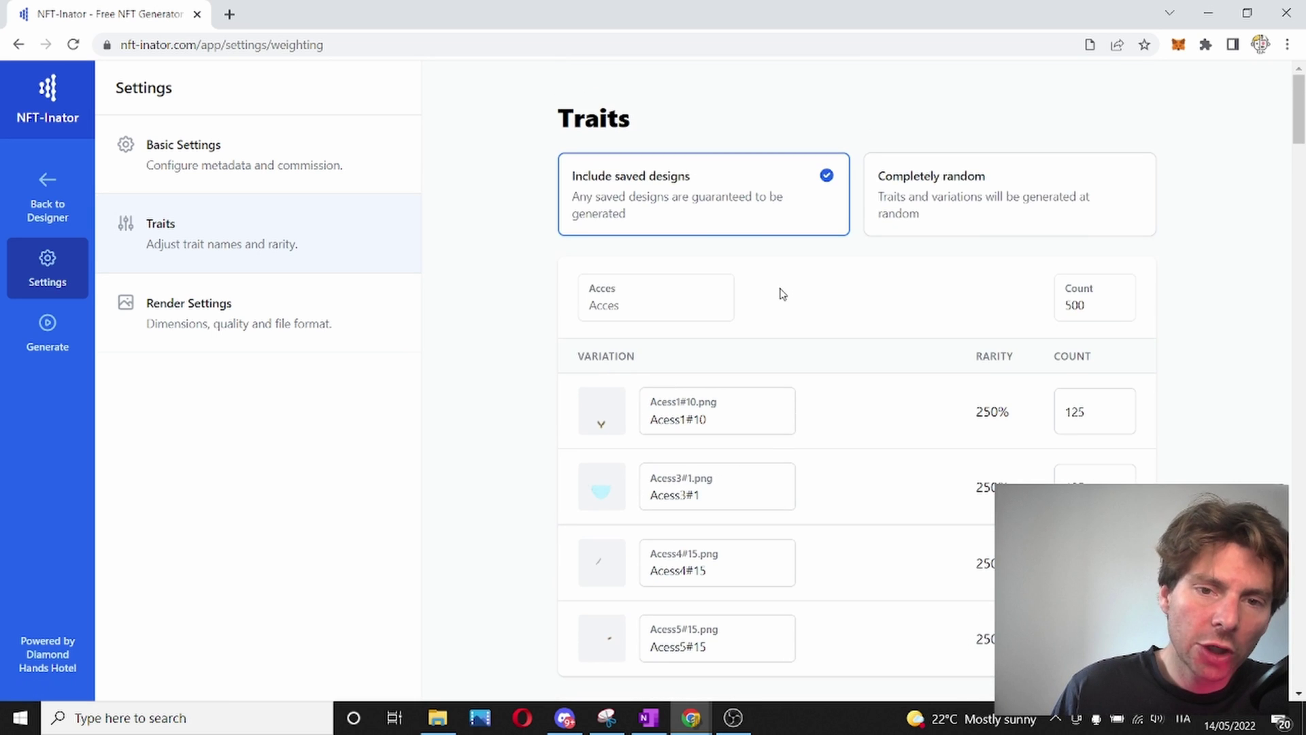
{"action": "left_click", "coordinate": [663, 304]}
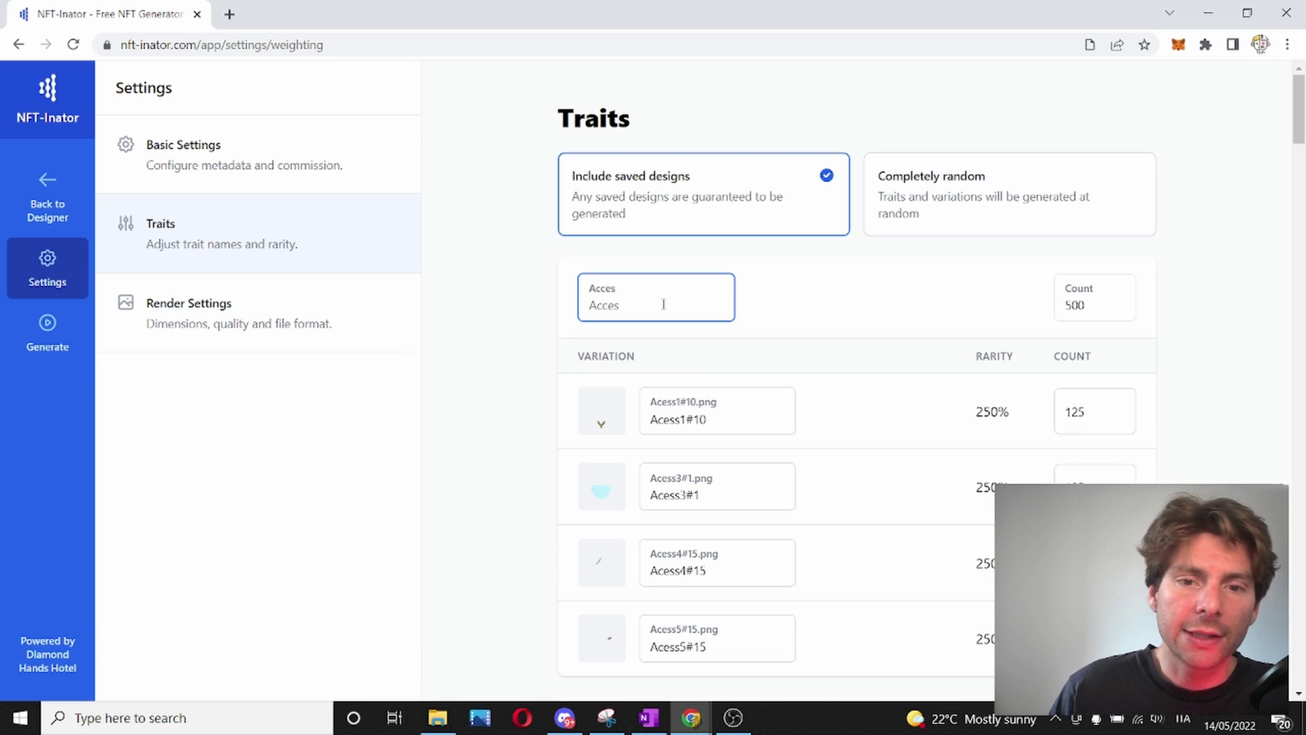
{"action": "scroll", "coordinate": [667, 302], "scroll_direction": "down", "scroll_amount": 3}
{"action": "scroll", "coordinate": [733, 181], "scroll_direction": "down", "scroll_amount": 1}
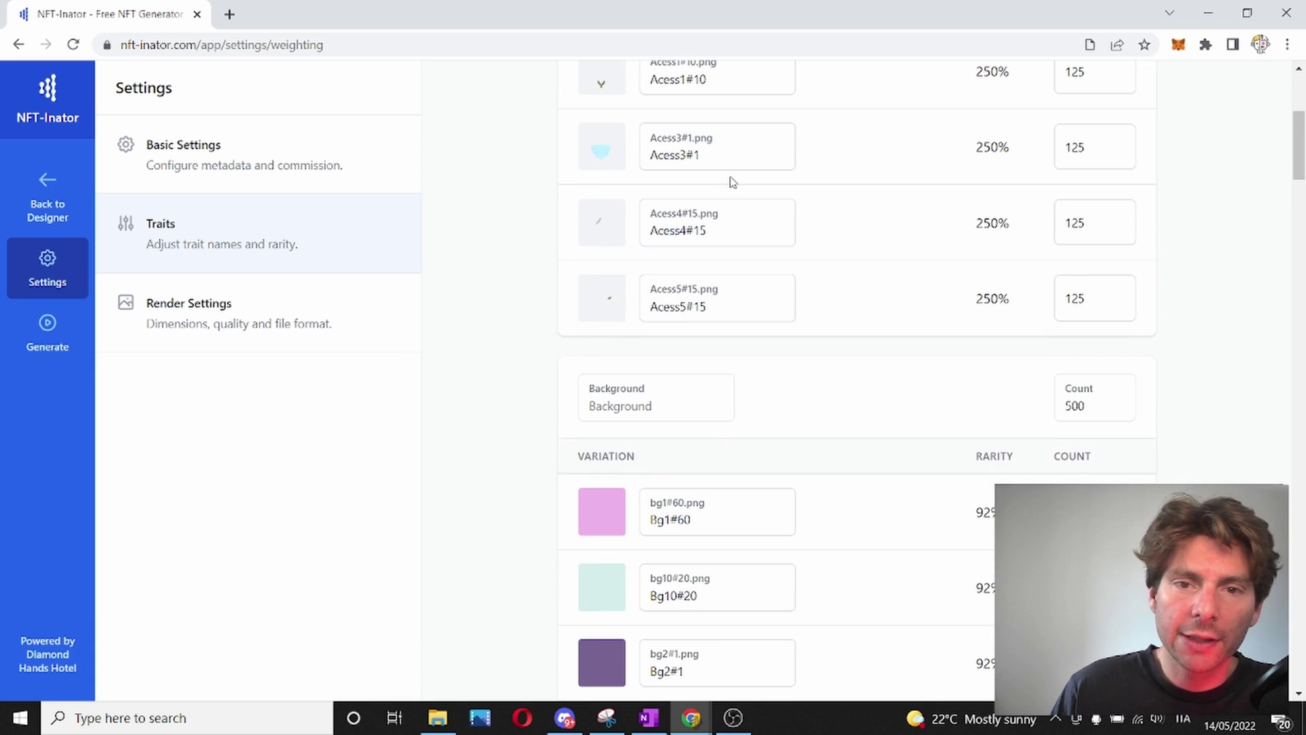
{"action": "scroll", "coordinate": [733, 180], "scroll_direction": "up", "scroll_amount": 4}
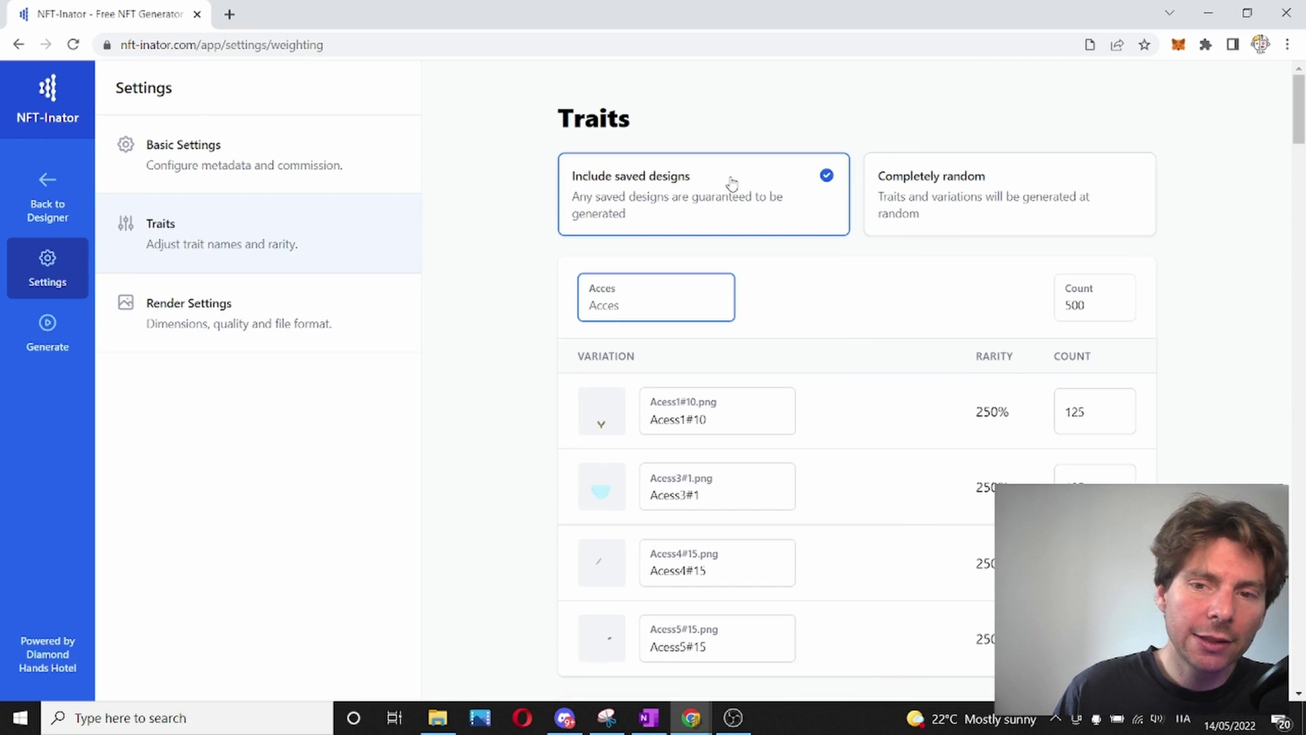
{"action": "scroll", "coordinate": [1050, 286], "scroll_direction": "down", "scroll_amount": 2}
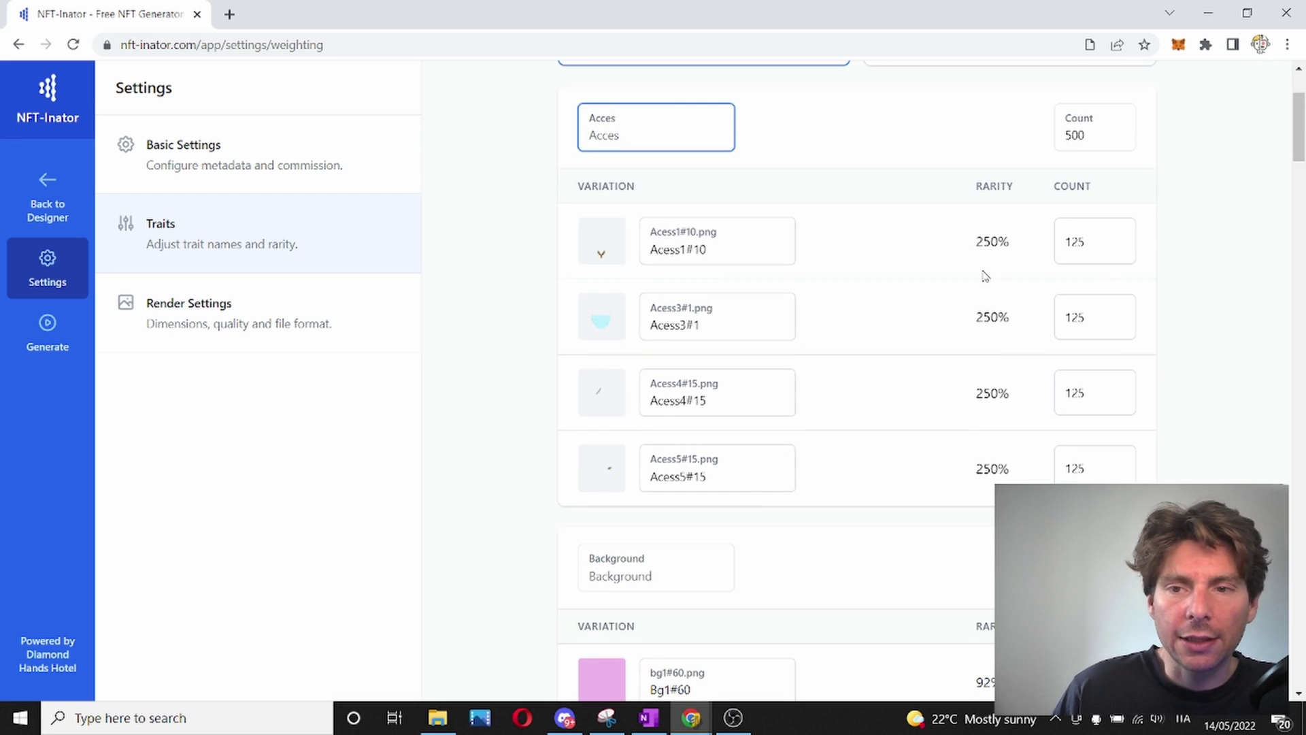
Step: Set the Acces variation counts to 50, 100, 200 and 150 out of 500
{"action": "double_click", "coordinate": [1101, 239]}
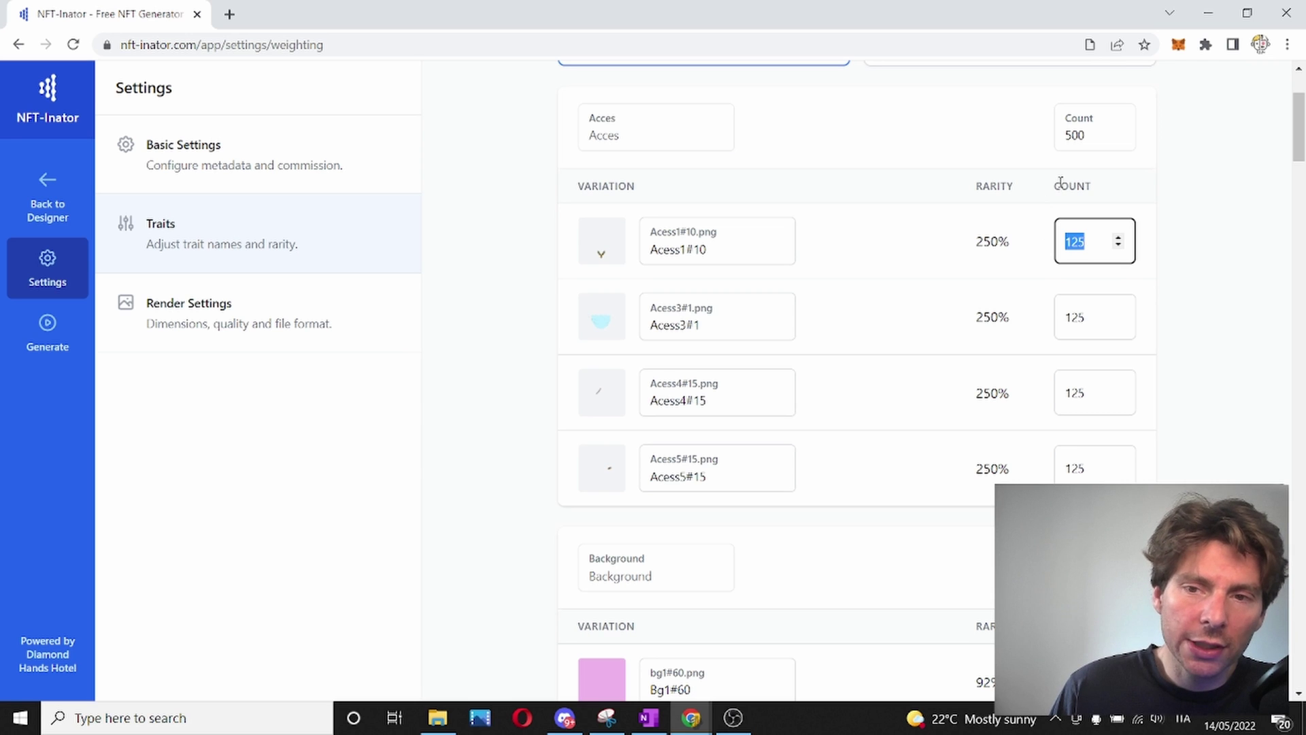
{"action": "scroll", "coordinate": [1062, 178], "scroll_direction": "up", "scroll_amount": 3}
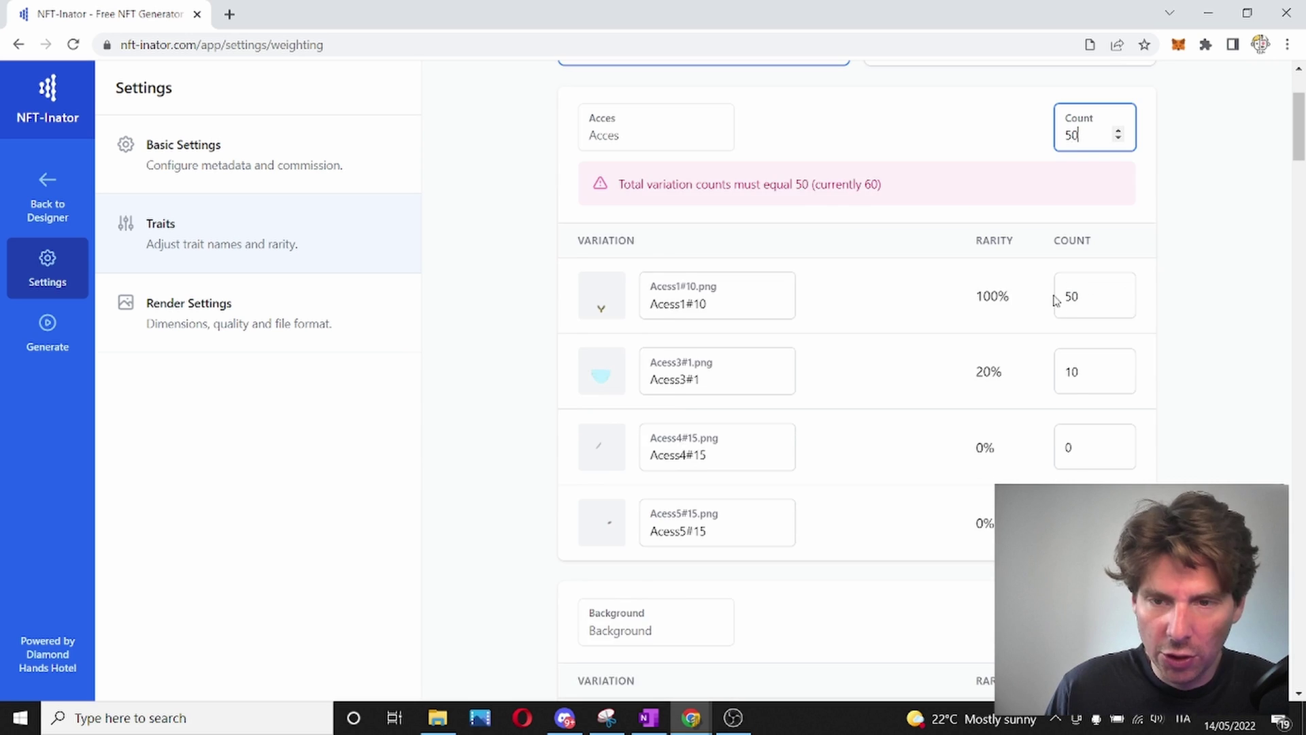
{"action": "type", "text": "0"}
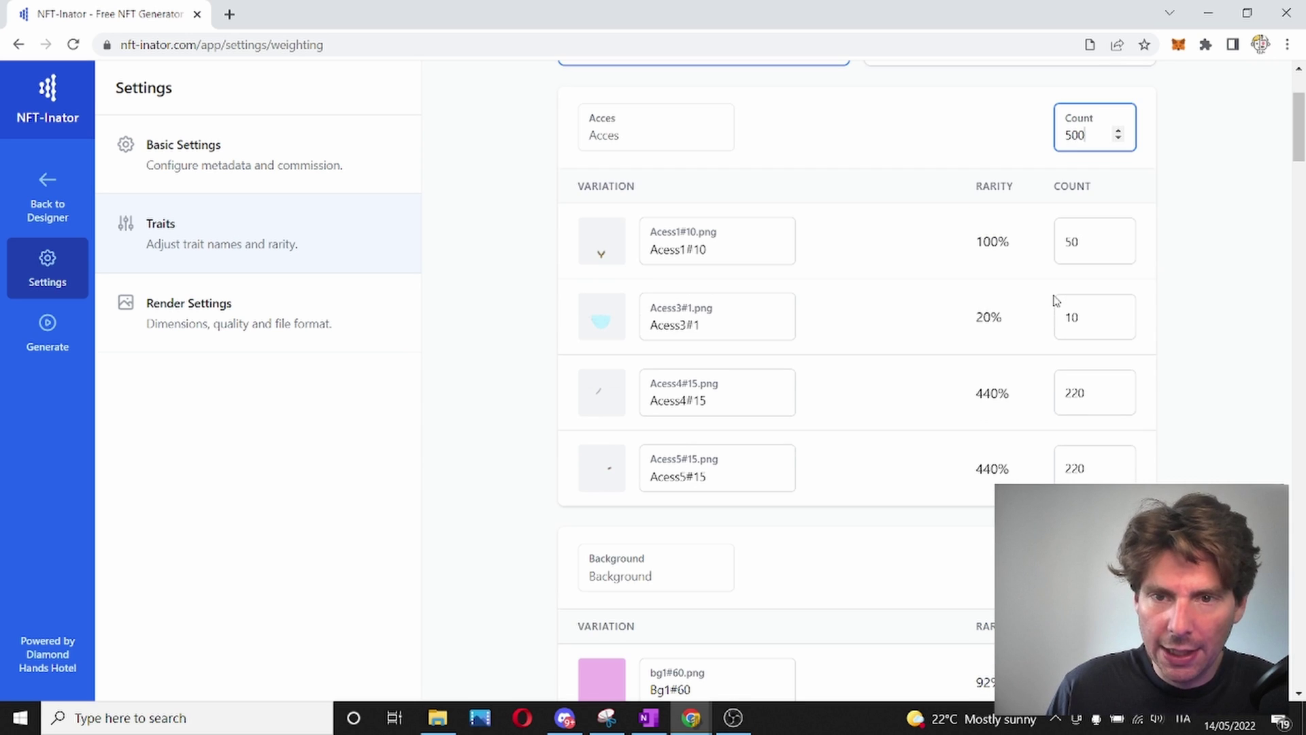
{"action": "double_click", "coordinate": [1096, 394]}
{"action": "type", "text": "20"}
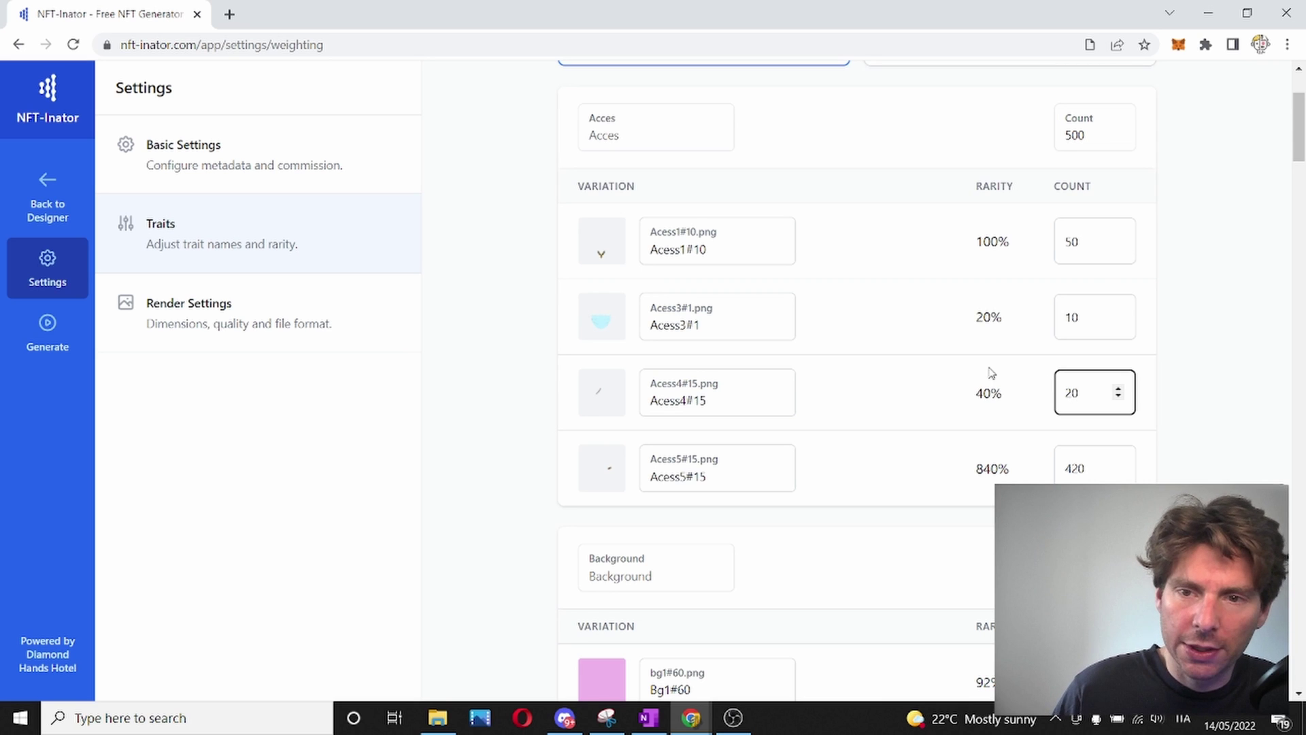
{"action": "type", "text": "0"}
{"action": "left_click", "coordinate": [1173, 283]}
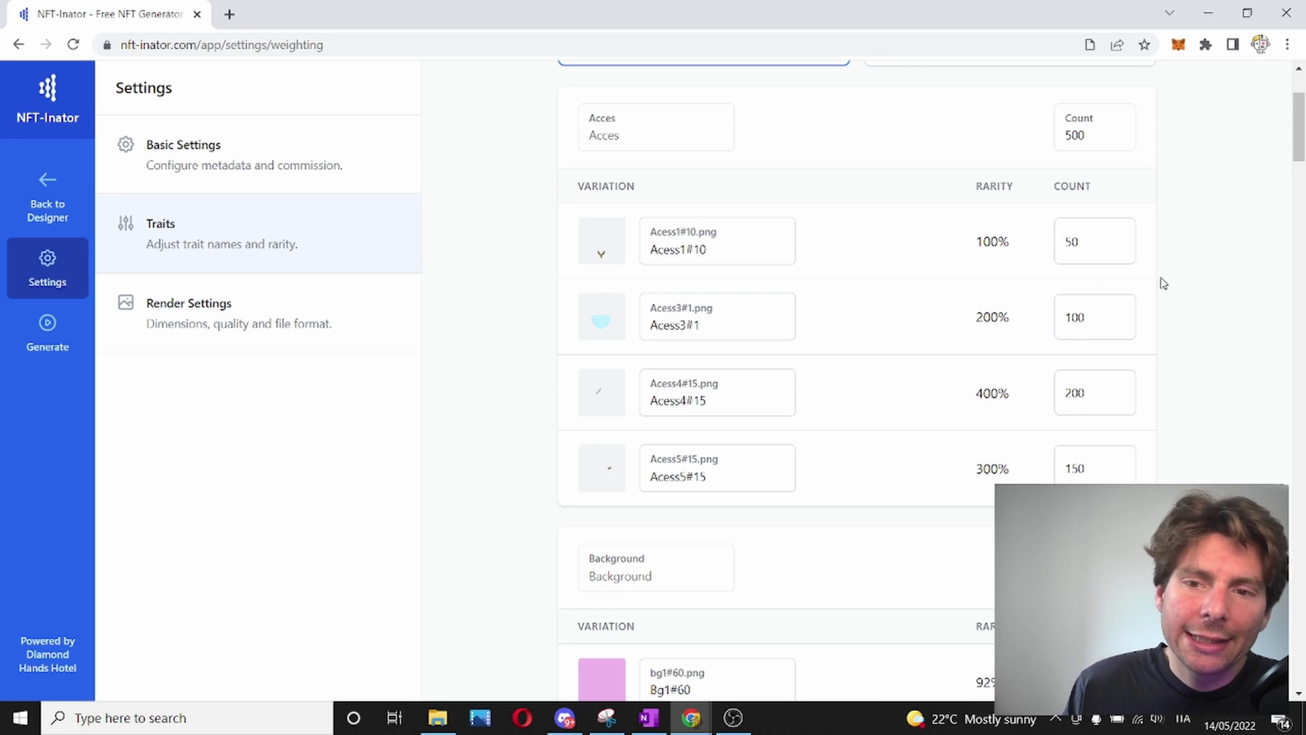
{"action": "scroll", "coordinate": [1156, 283], "scroll_direction": "up", "scroll_amount": 2}
{"action": "scroll", "coordinate": [1043, 315], "scroll_direction": "down", "scroll_amount": 2}
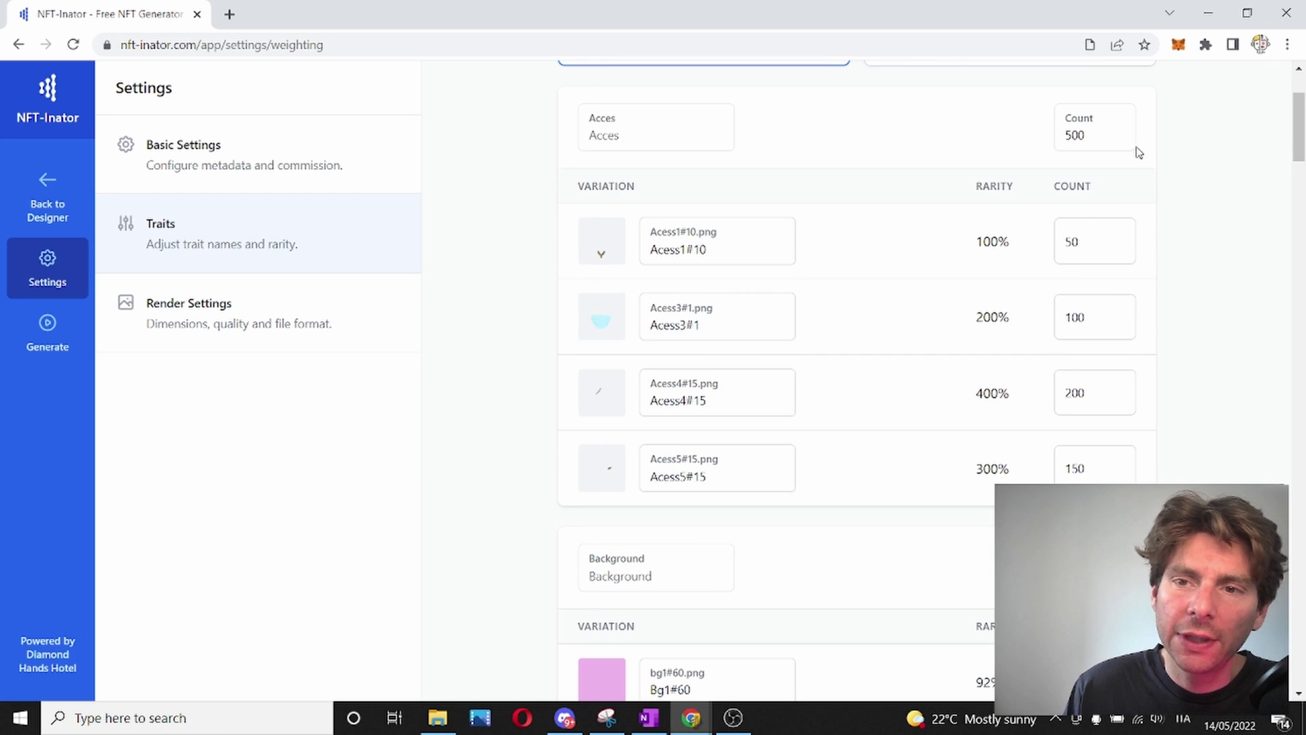
{"action": "left_click_drag", "start_coordinate": [1115, 134], "coordinate": [1046, 136]}
{"action": "scroll", "coordinate": [1101, 225], "scroll_direction": "down", "scroll_amount": 5}
{"action": "scroll", "coordinate": [1067, 183], "scroll_direction": "up", "scroll_amount": 4}
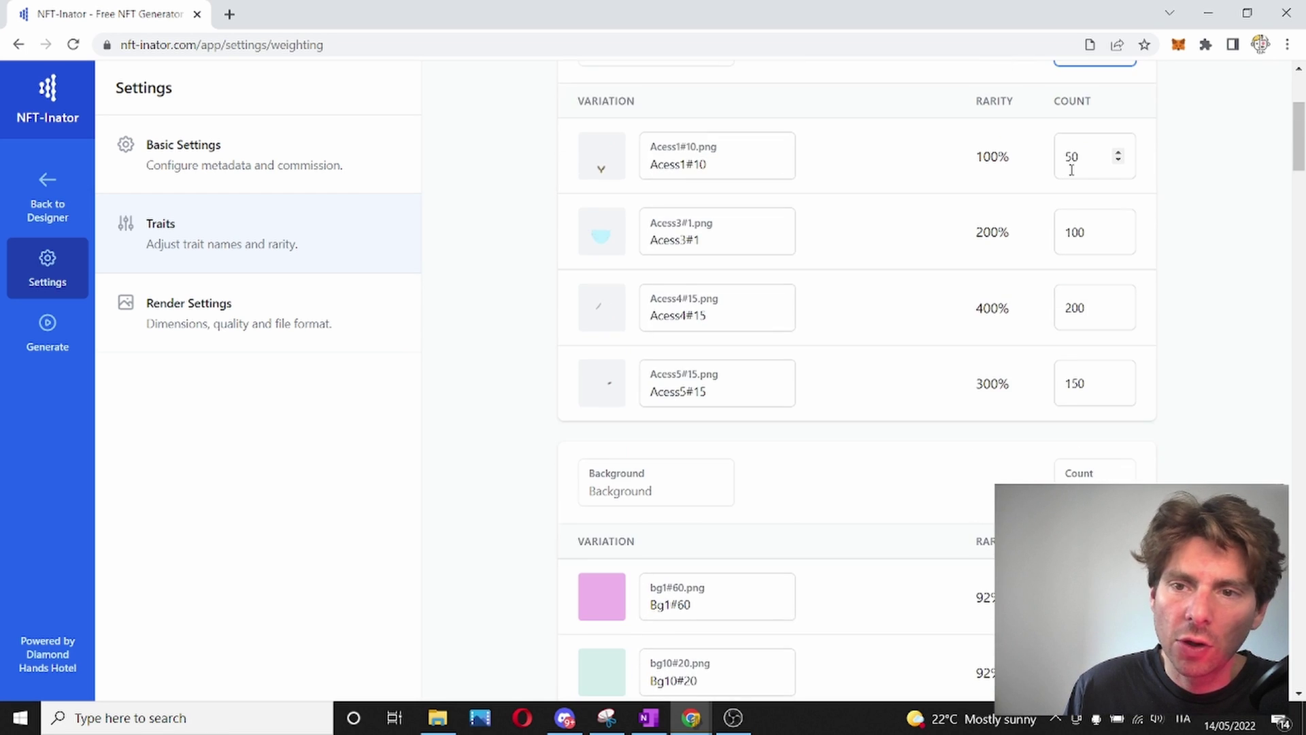
Step: Set the Bg8#20 and Bg9#60 background weights to 10
{"action": "scroll", "coordinate": [1081, 326], "scroll_direction": "up", "scroll_amount": 4}
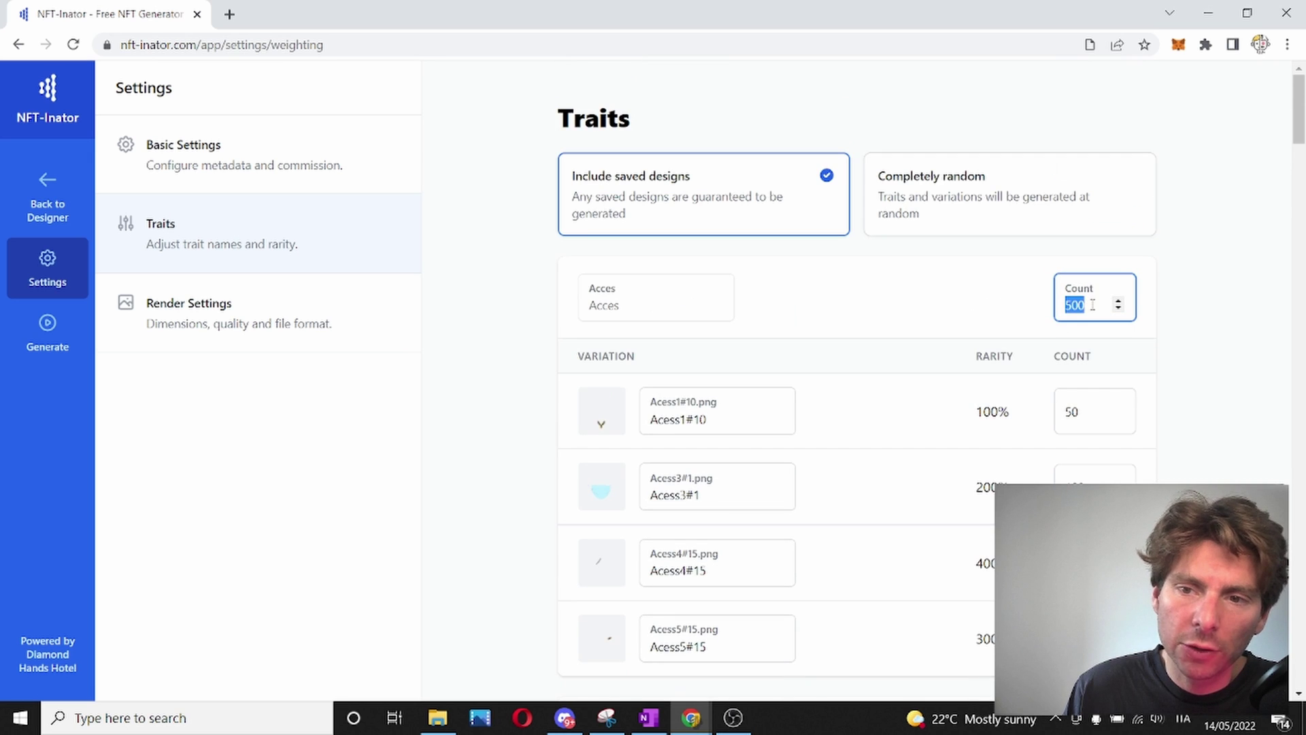
{"action": "scroll", "coordinate": [1073, 305], "scroll_direction": "down", "scroll_amount": 8}
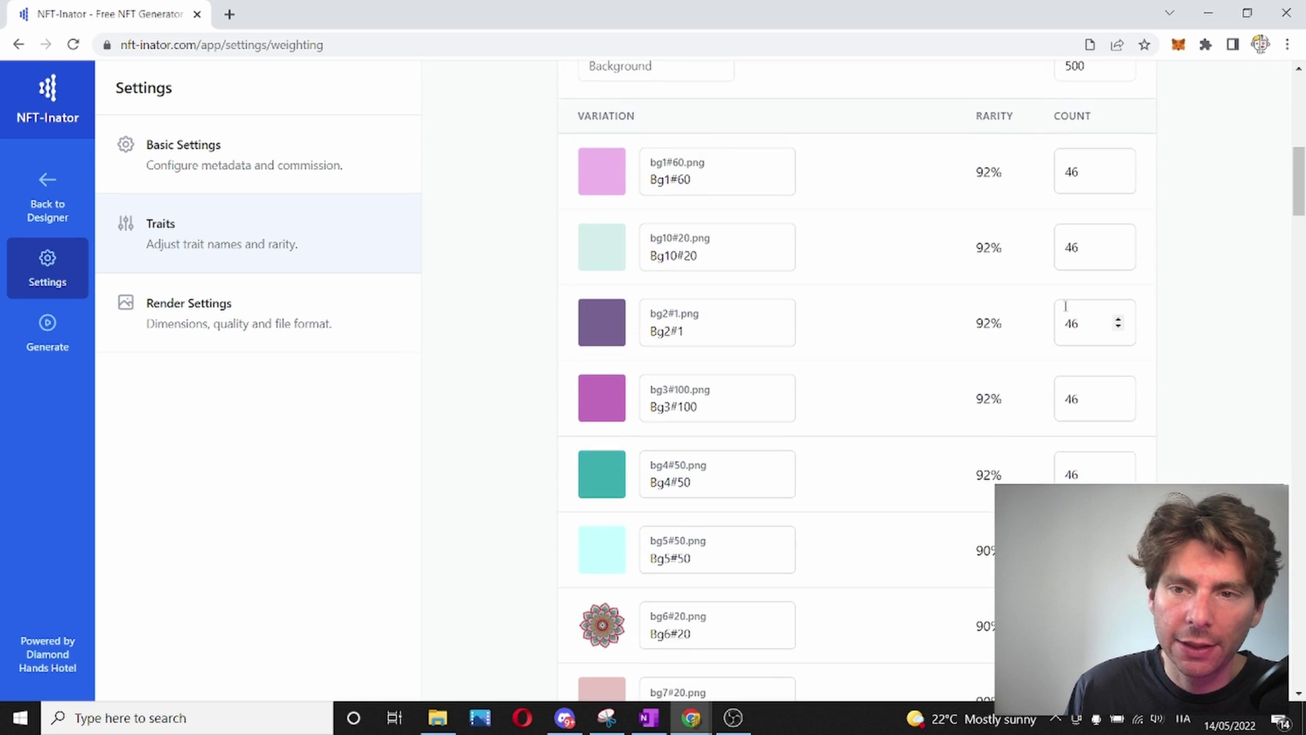
{"action": "scroll", "coordinate": [1081, 272], "scroll_direction": "down", "scroll_amount": 2}
{"action": "scroll", "coordinate": [1051, 408], "scroll_direction": "down", "scroll_amount": 3}
{"action": "scroll", "coordinate": [1061, 391], "scroll_direction": "down", "scroll_amount": 2}
{"action": "double_click", "coordinate": [1073, 352]}
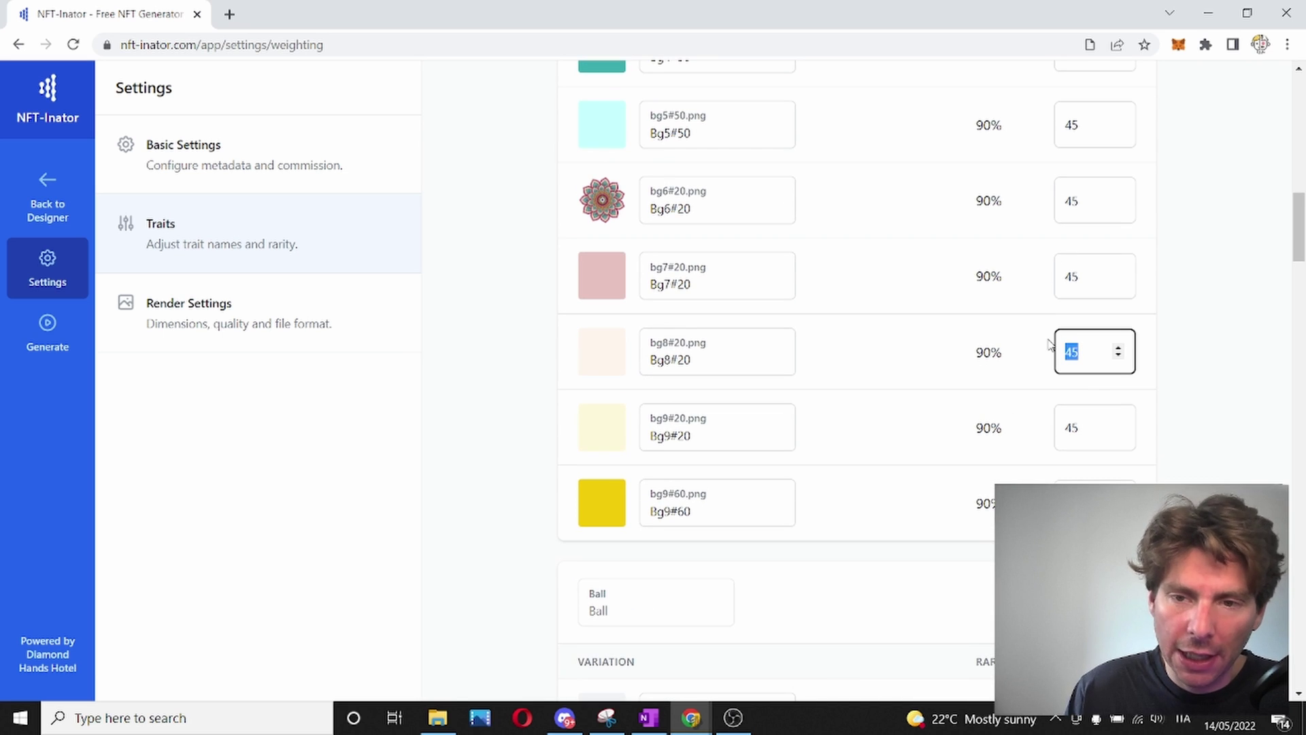
{"action": "type", "text": "10"}
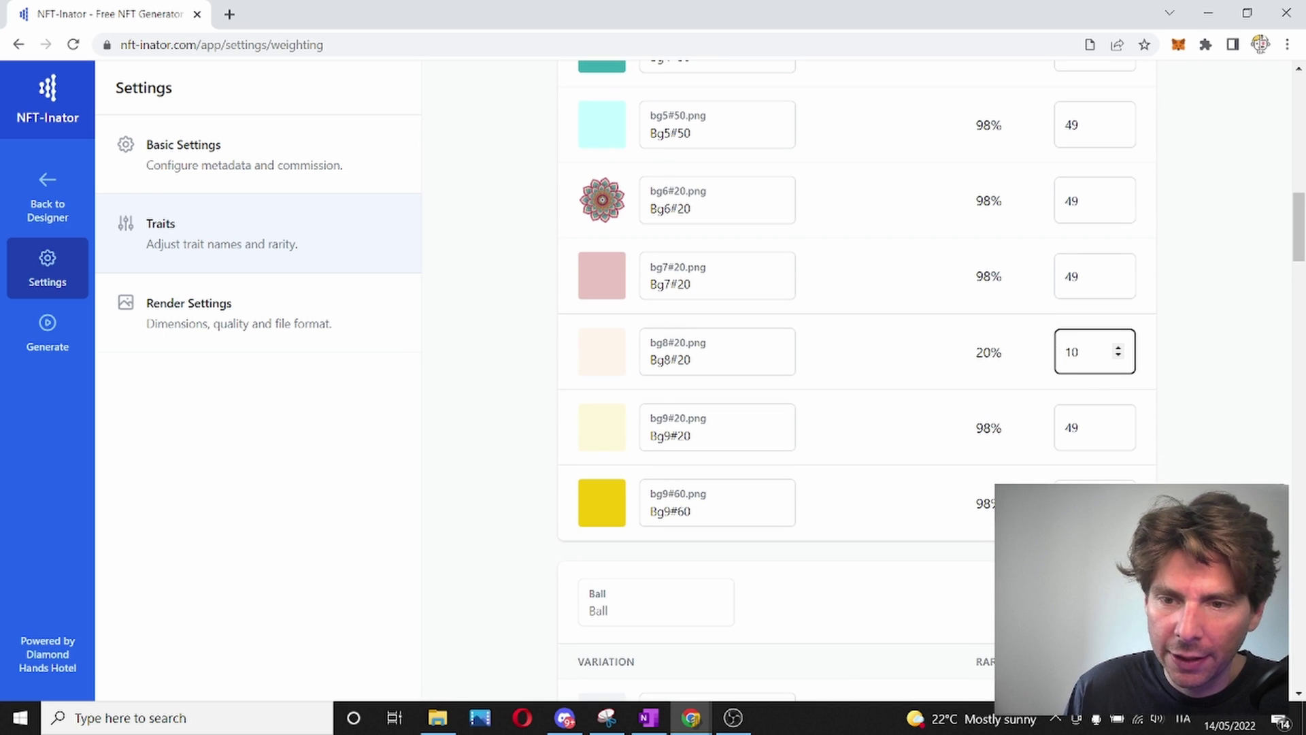
{"action": "left_click", "coordinate": [1088, 504]}
{"action": "key", "text": "BackSpace"}
{"action": "key", "text": "BackSpace"}
{"action": "type", "text": "10"}
Step: Set the Bg5#50 background weight to 10 and look over the remaining traits
{"action": "left_click_drag", "start_coordinate": [1089, 125], "coordinate": [1049, 125]}
{"action": "type", "text": "10"}
{"action": "left_click", "coordinate": [1212, 269]}
{"action": "scroll", "coordinate": [1214, 271], "scroll_direction": "up", "scroll_amount": 4}
{"action": "scroll", "coordinate": [1210, 272], "scroll_direction": "up", "scroll_amount": 5}
{"action": "scroll", "coordinate": [1201, 279], "scroll_direction": "down", "scroll_amount": 7}
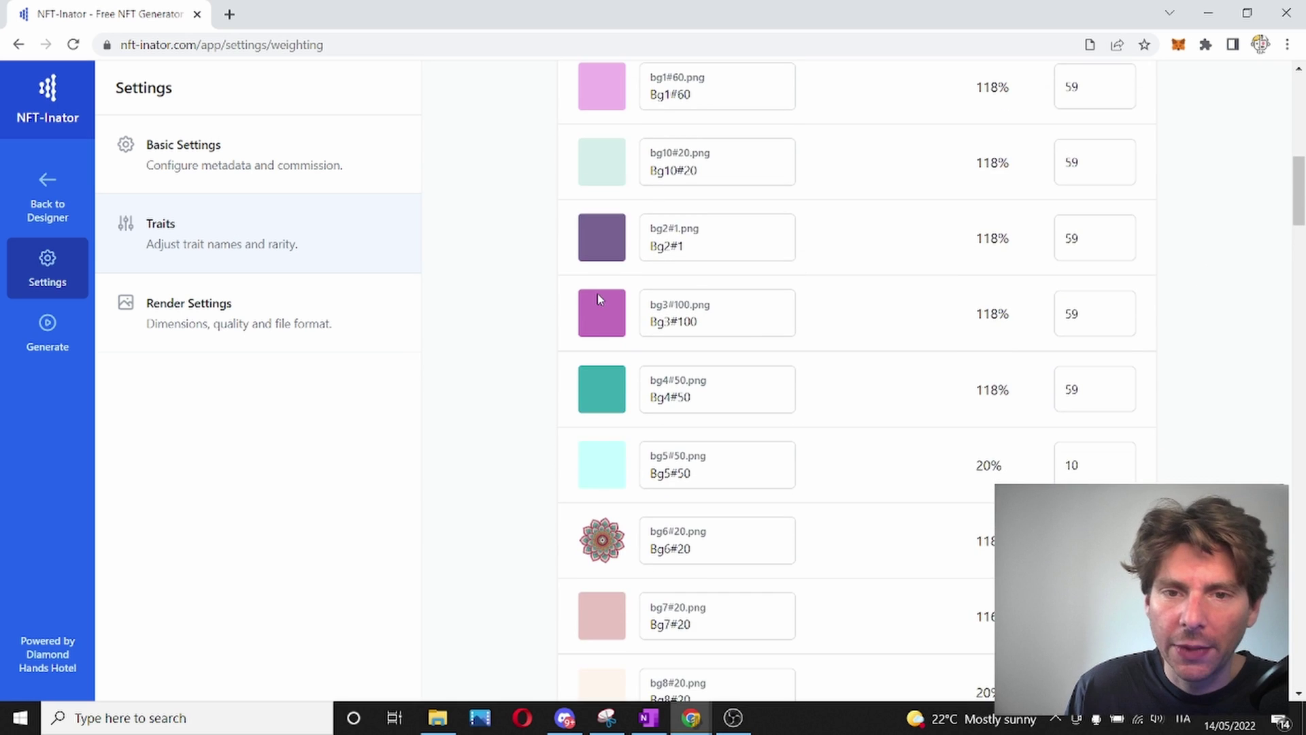
{"action": "scroll", "coordinate": [603, 299], "scroll_direction": "down", "scroll_amount": 1}
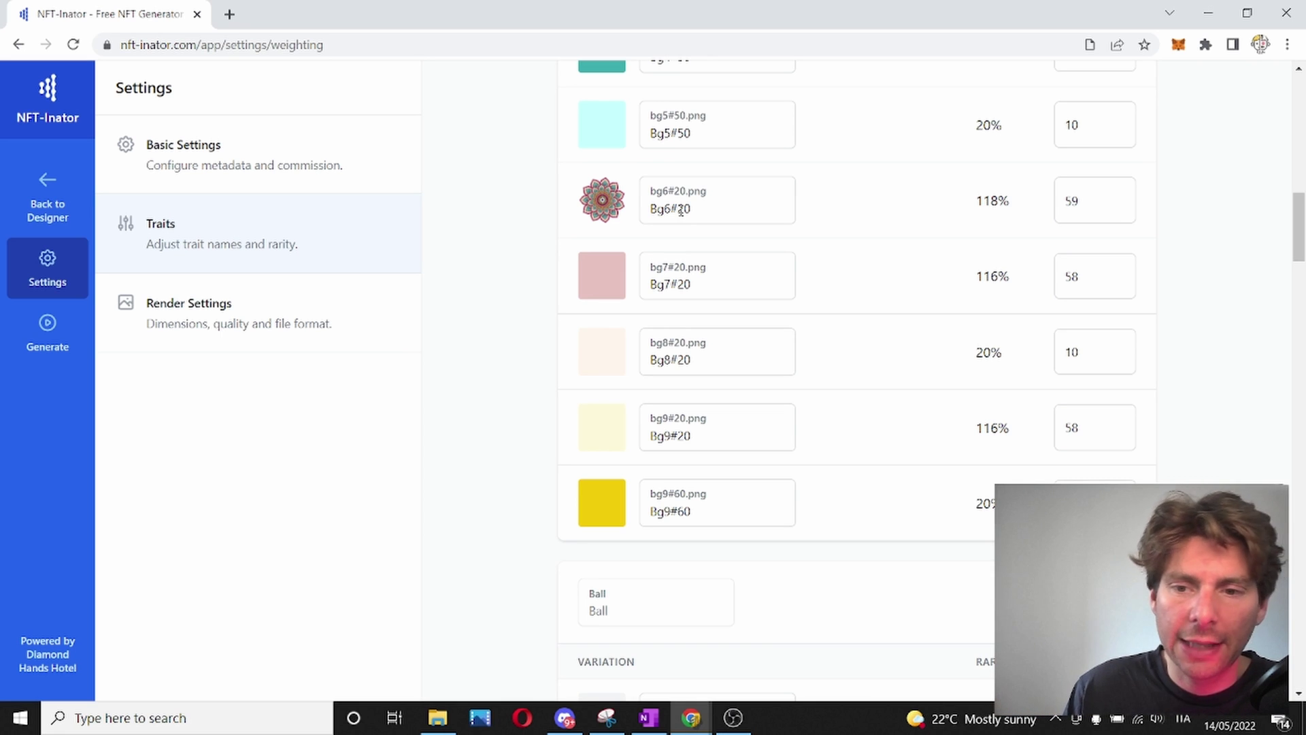
{"action": "scroll", "coordinate": [701, 279], "scroll_direction": "down", "scroll_amount": 20}
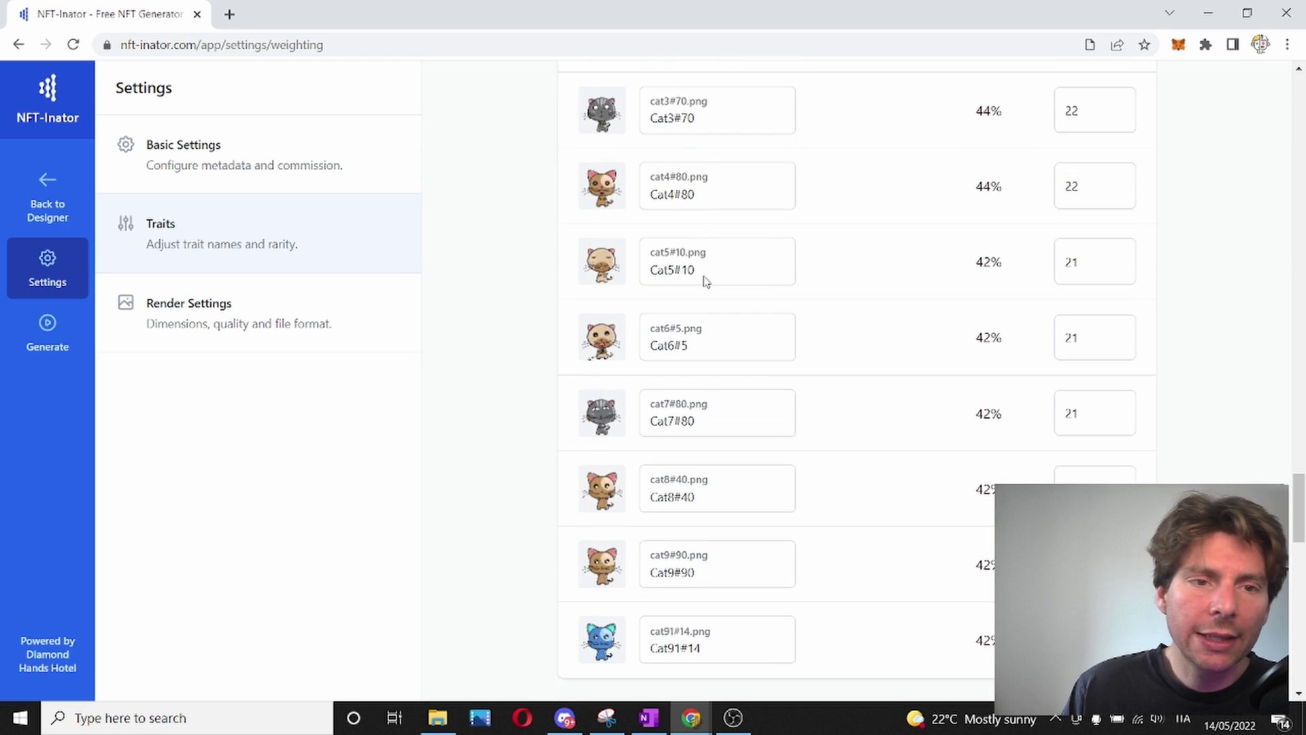
Step: In Render Settings keep PNG format and High (80%) preview quality, then edit Preview tokens
{"action": "left_click", "coordinate": [245, 315]}
{"action": "scroll", "coordinate": [778, 242], "scroll_direction": "up", "scroll_amount": 3}
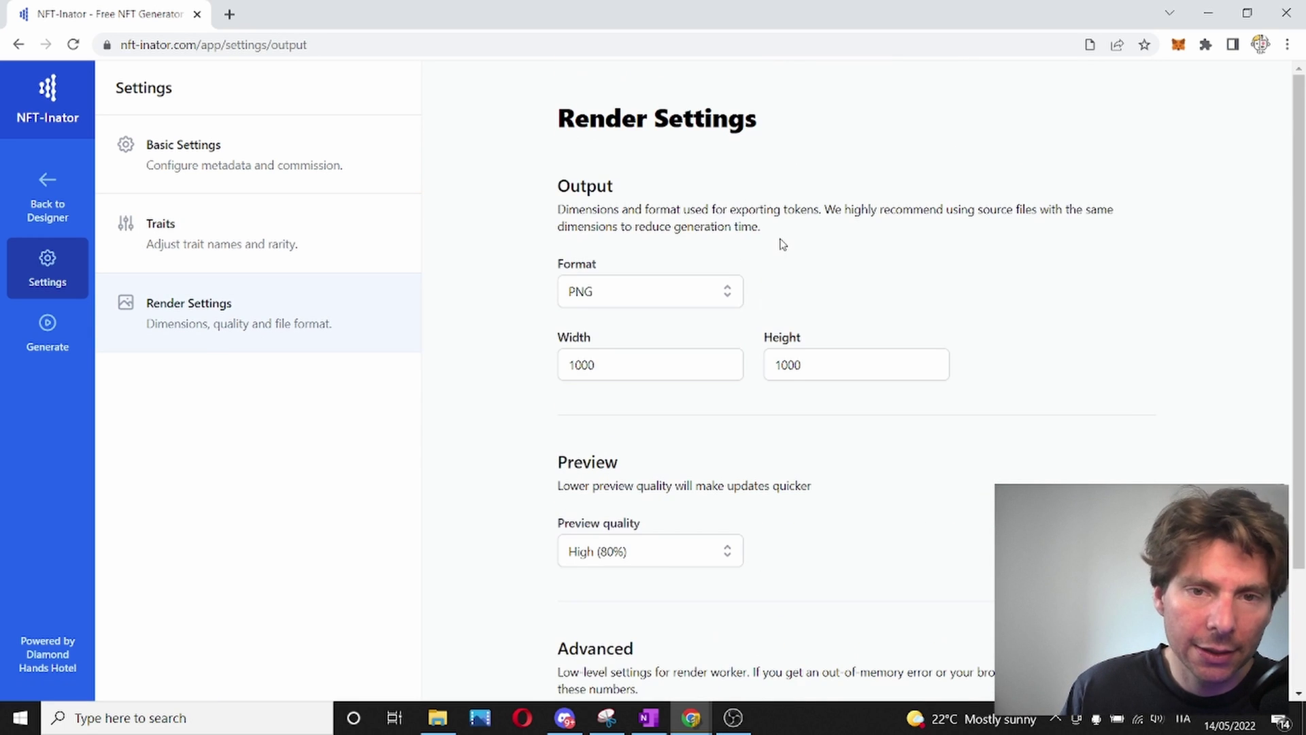
{"action": "left_click", "coordinate": [724, 302]}
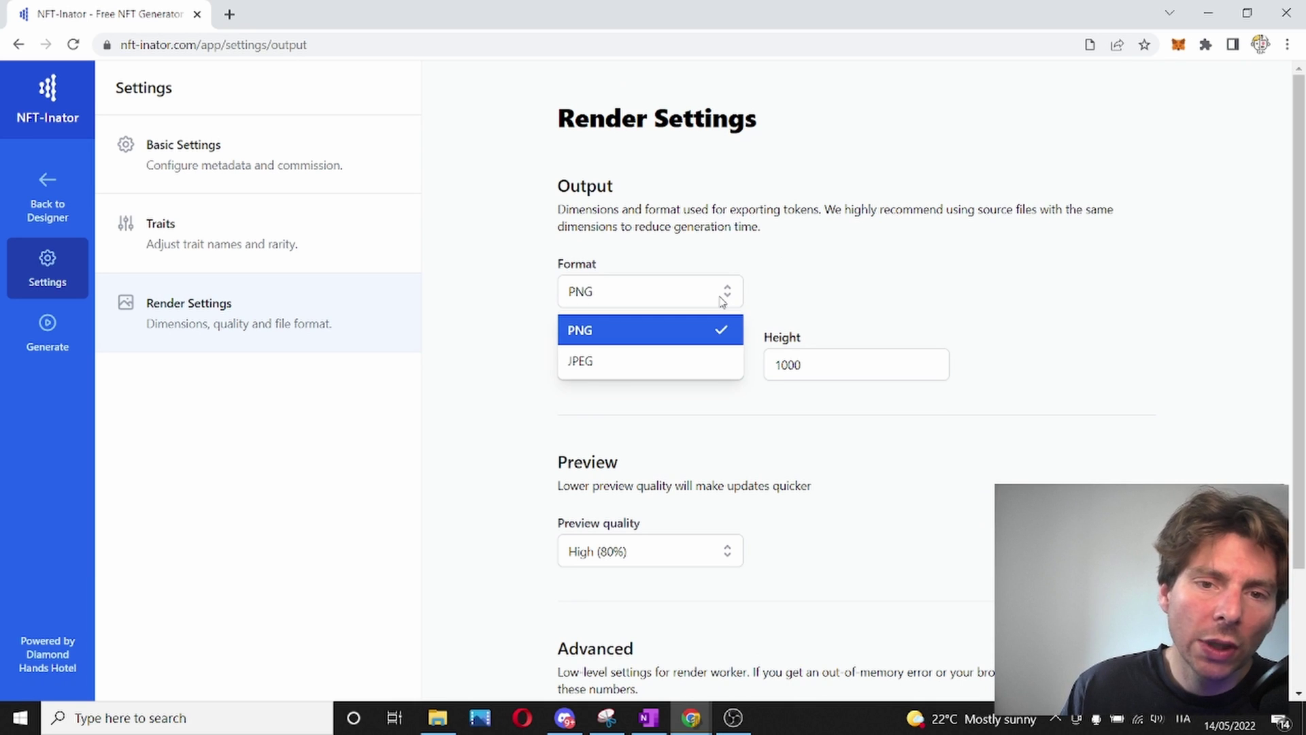
{"action": "left_click", "coordinate": [769, 307]}
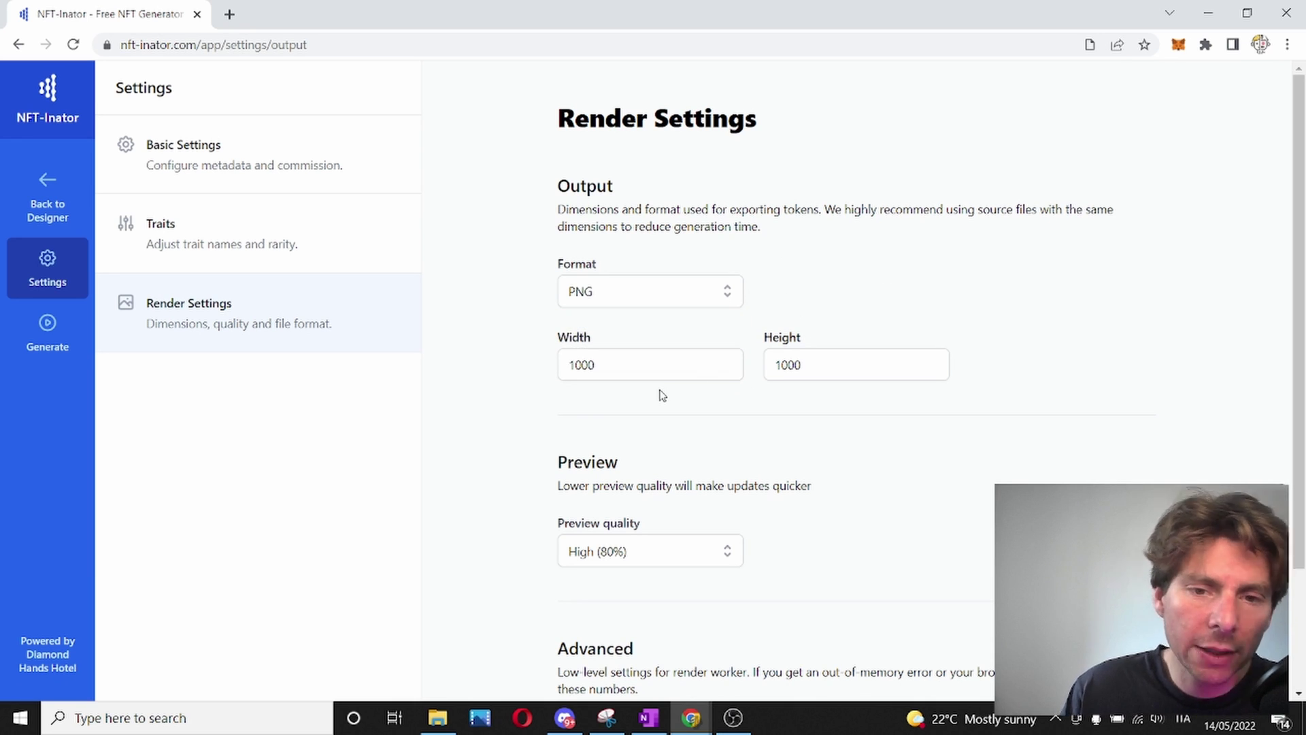
{"action": "scroll", "coordinate": [720, 367], "scroll_direction": "down", "scroll_amount": 2}
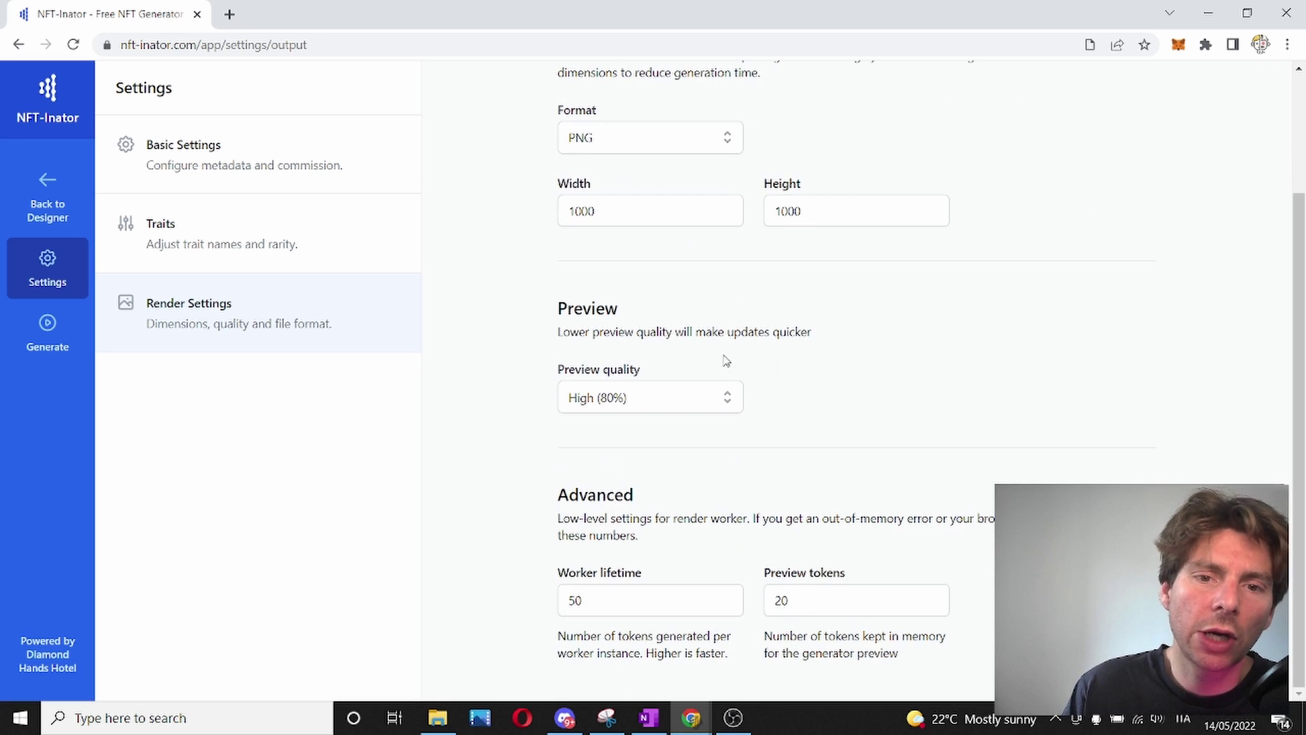
{"action": "left_click", "coordinate": [690, 397]}
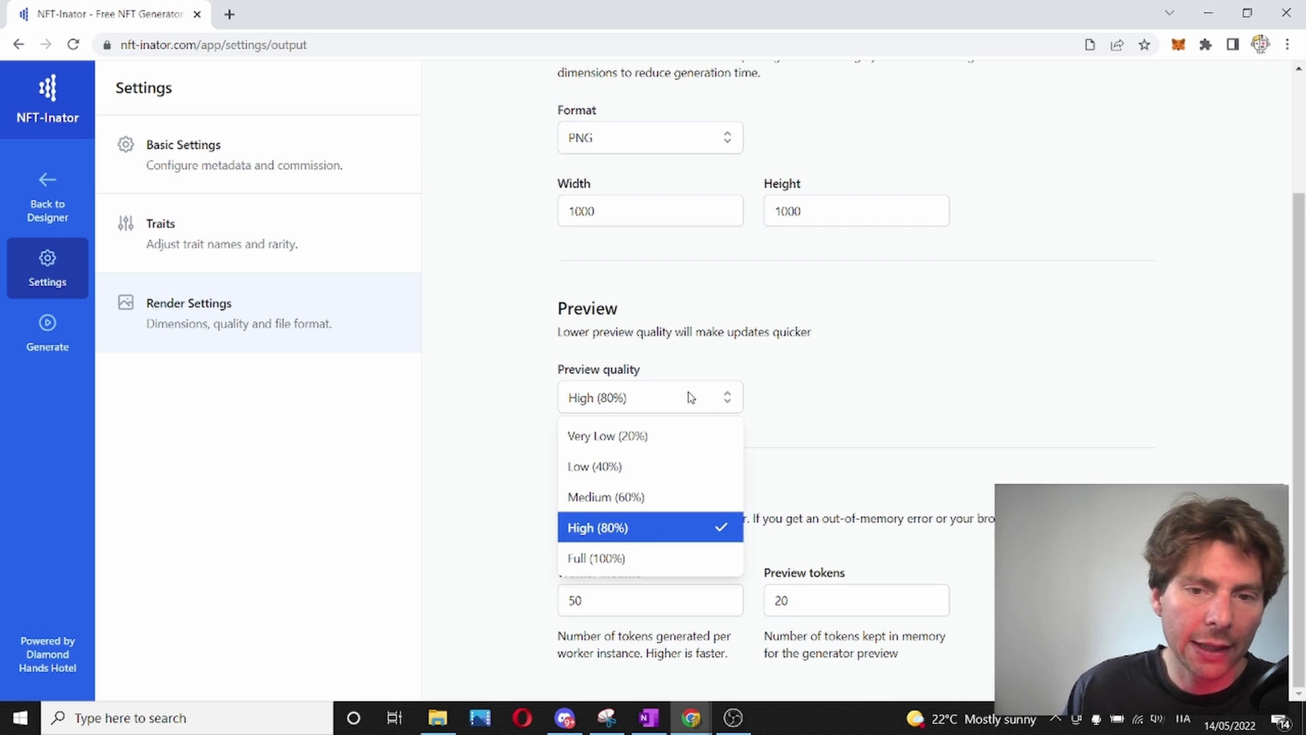
{"action": "left_click", "coordinate": [915, 402]}
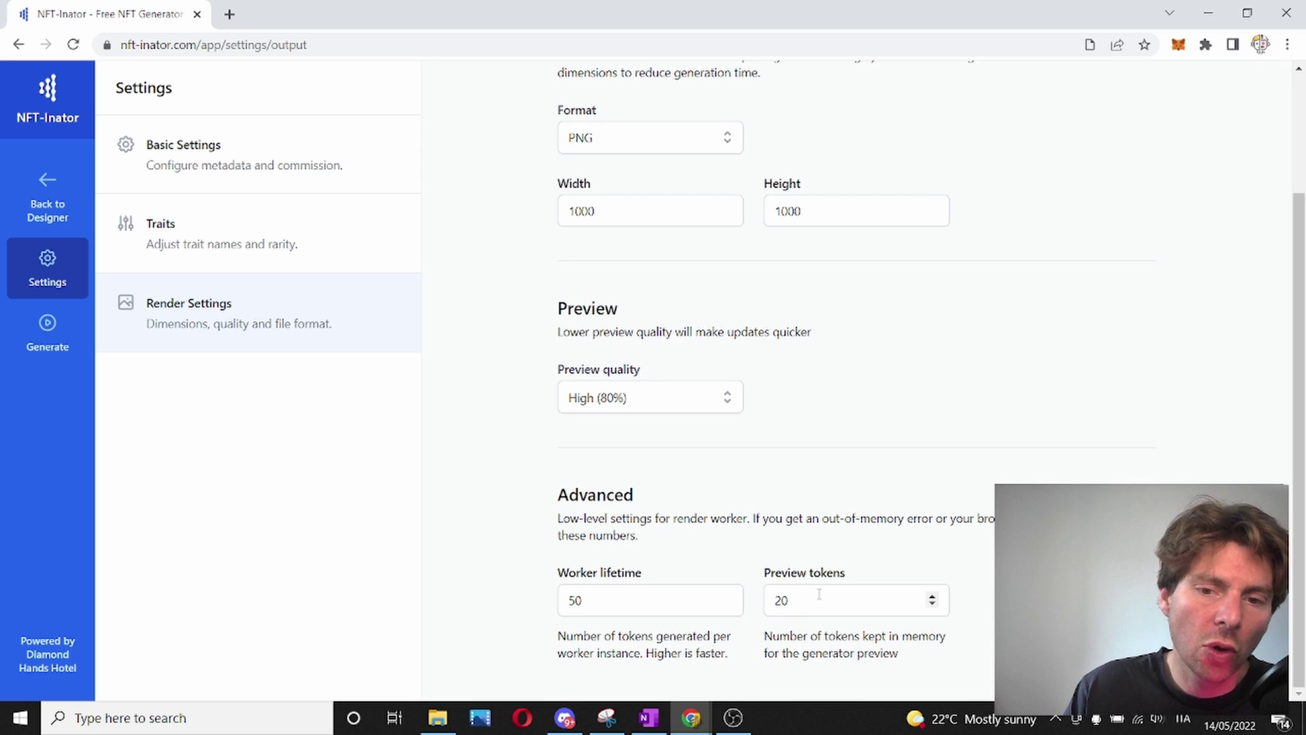
{"action": "left_click", "coordinate": [819, 596]}
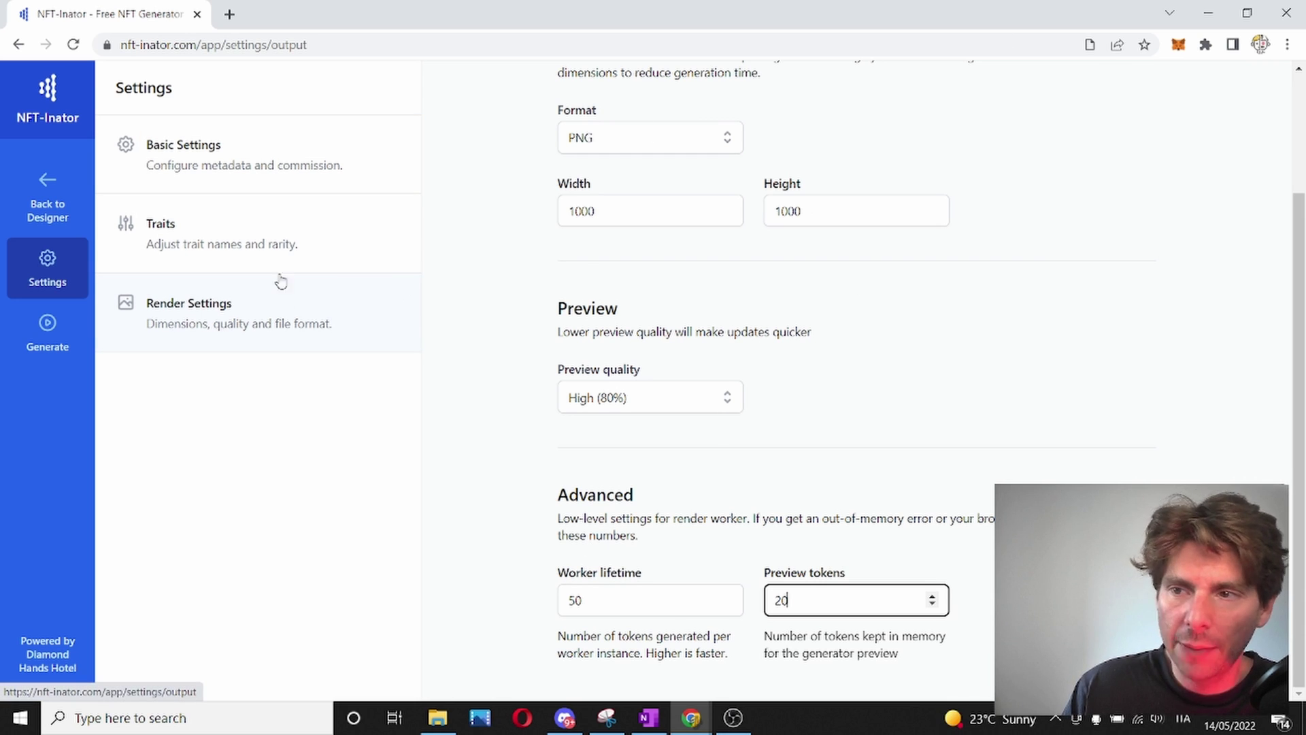
Step: Re-run the generator check until it reports ready, then go back to the Traits settings
{"action": "left_click", "coordinate": [45, 342]}
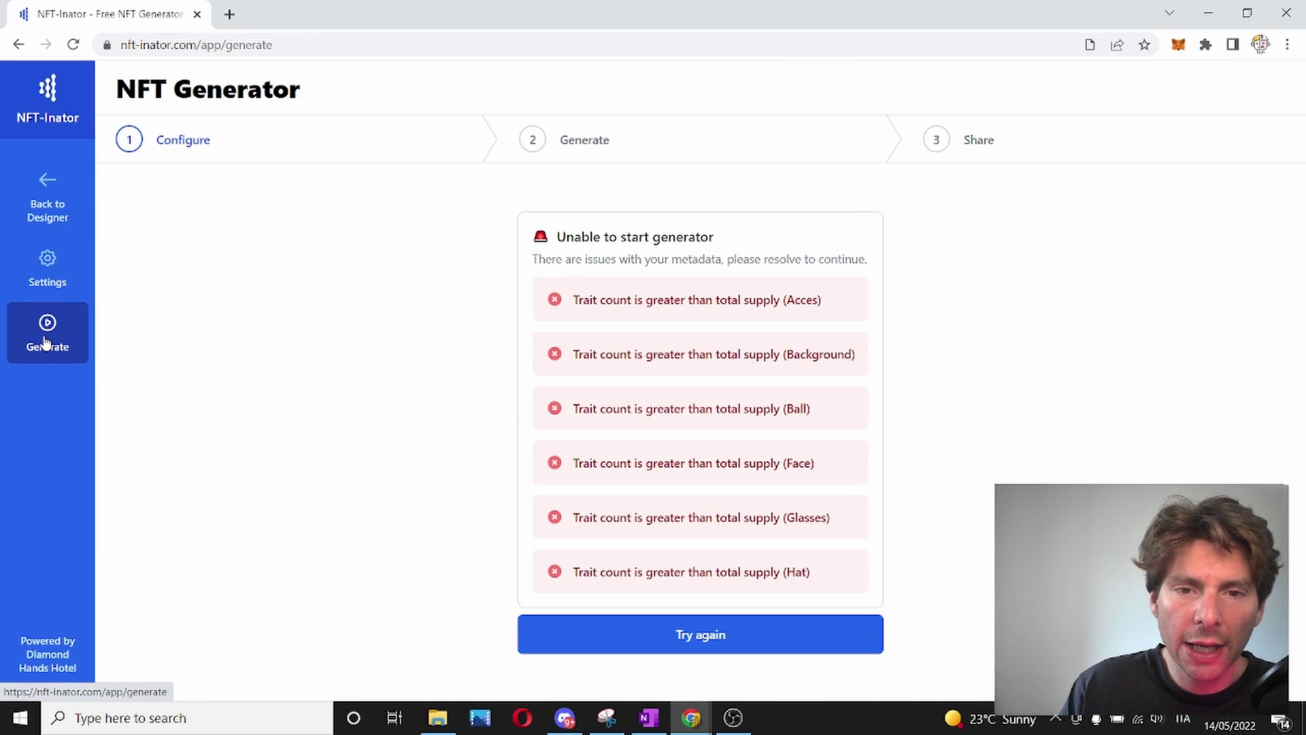
{"action": "left_click", "coordinate": [797, 636]}
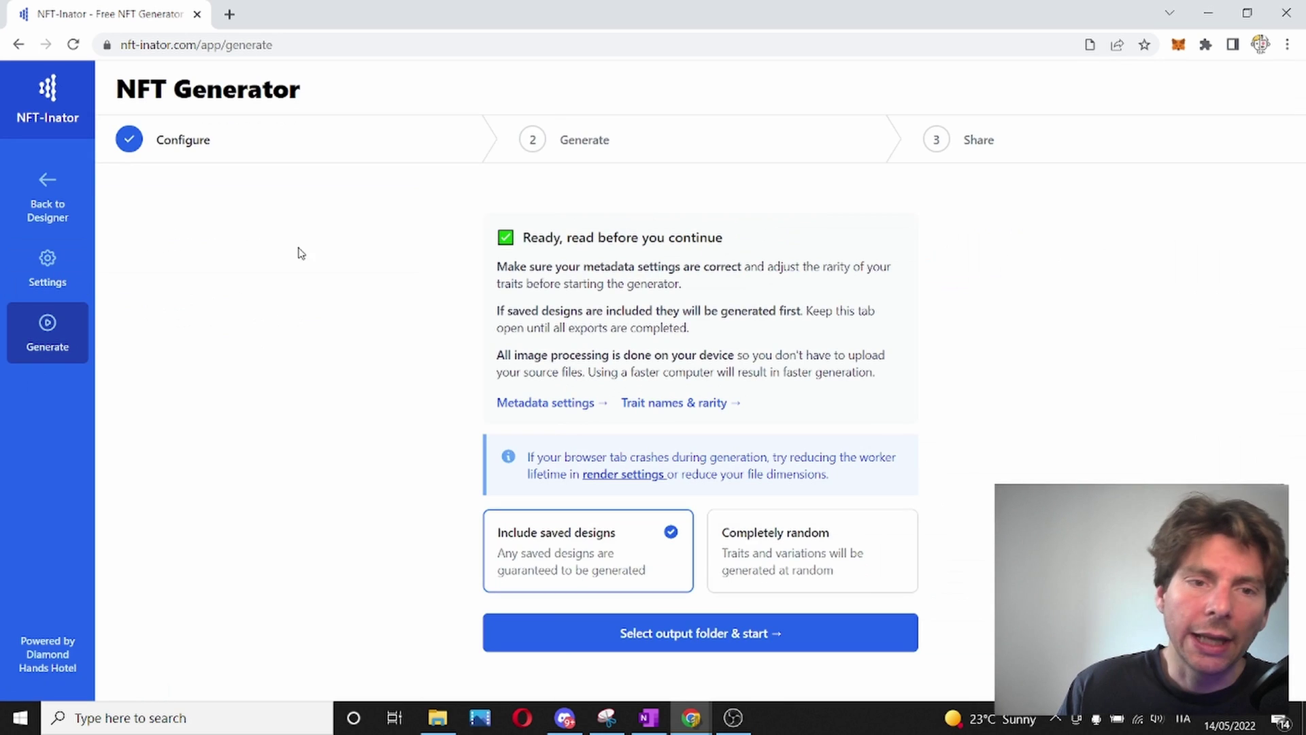
{"action": "left_click", "coordinate": [69, 280]}
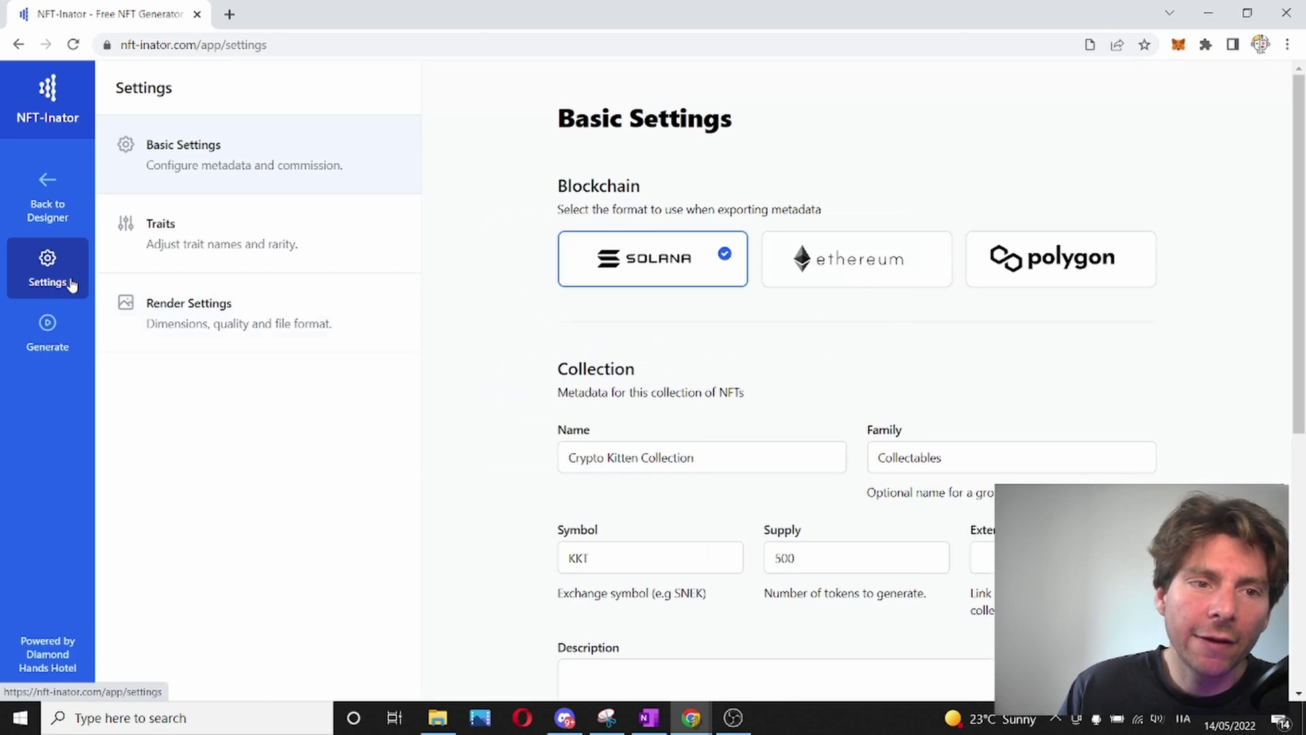
{"action": "left_click", "coordinate": [257, 255]}
Step: Review the background weights, then return to the NFT Generator Ready screen
{"action": "scroll", "coordinate": [845, 347], "scroll_direction": "down", "scroll_amount": 5}
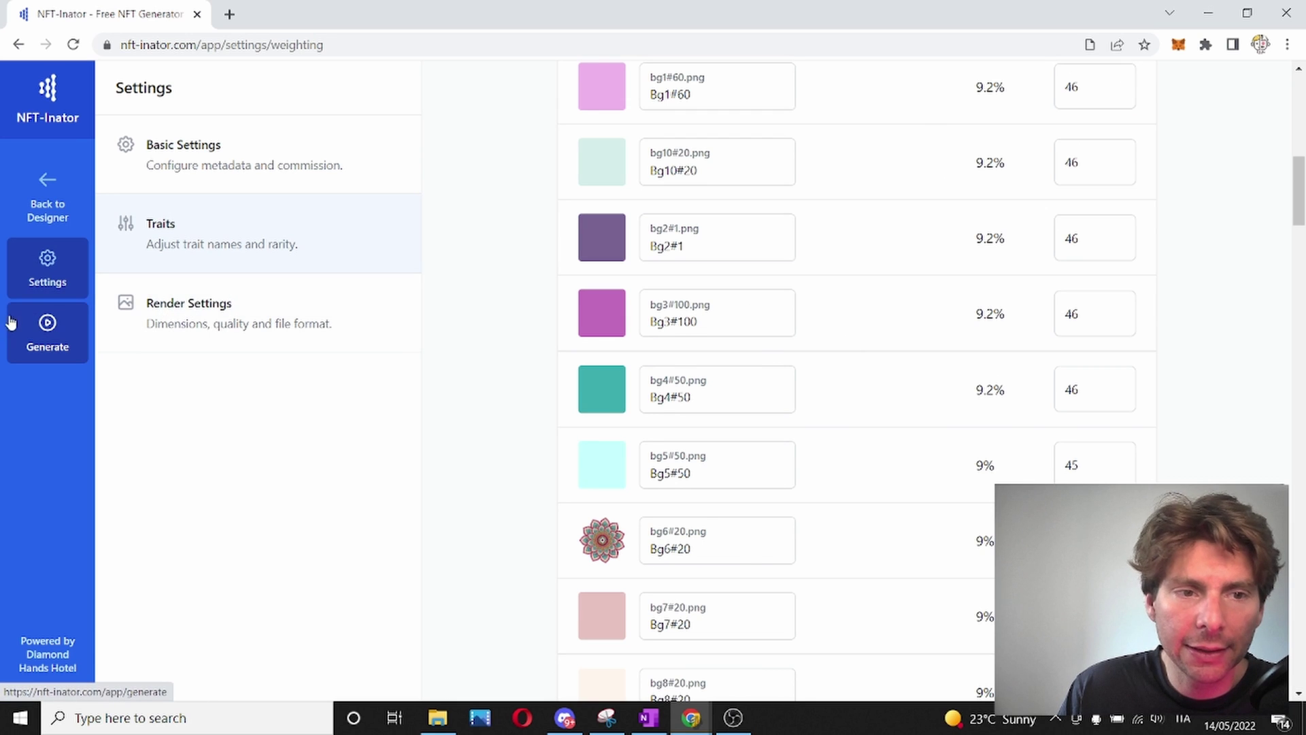
{"action": "left_click", "coordinate": [66, 337]}
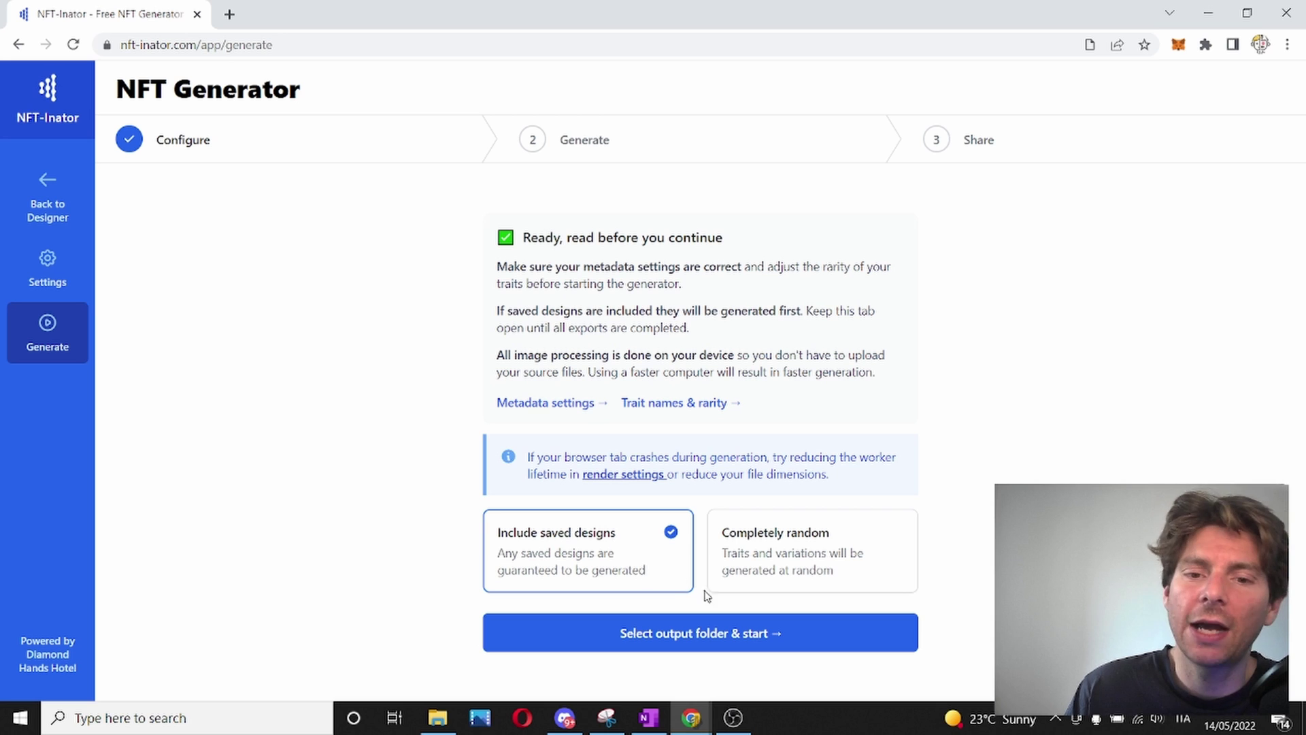
Step: Create a new GeneratedFiles folder inside layers and choose it as the output folder
{"action": "left_click", "coordinate": [729, 647]}
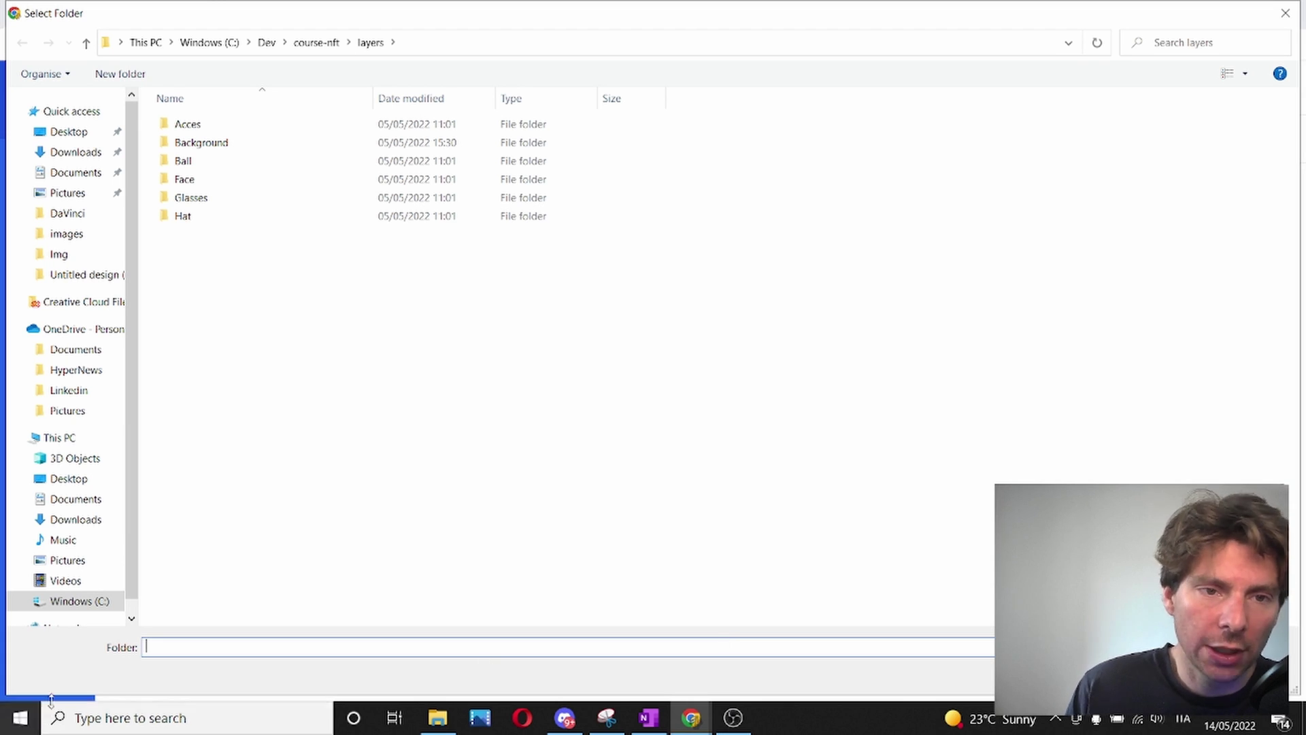
{"action": "right_click", "coordinate": [331, 310]}
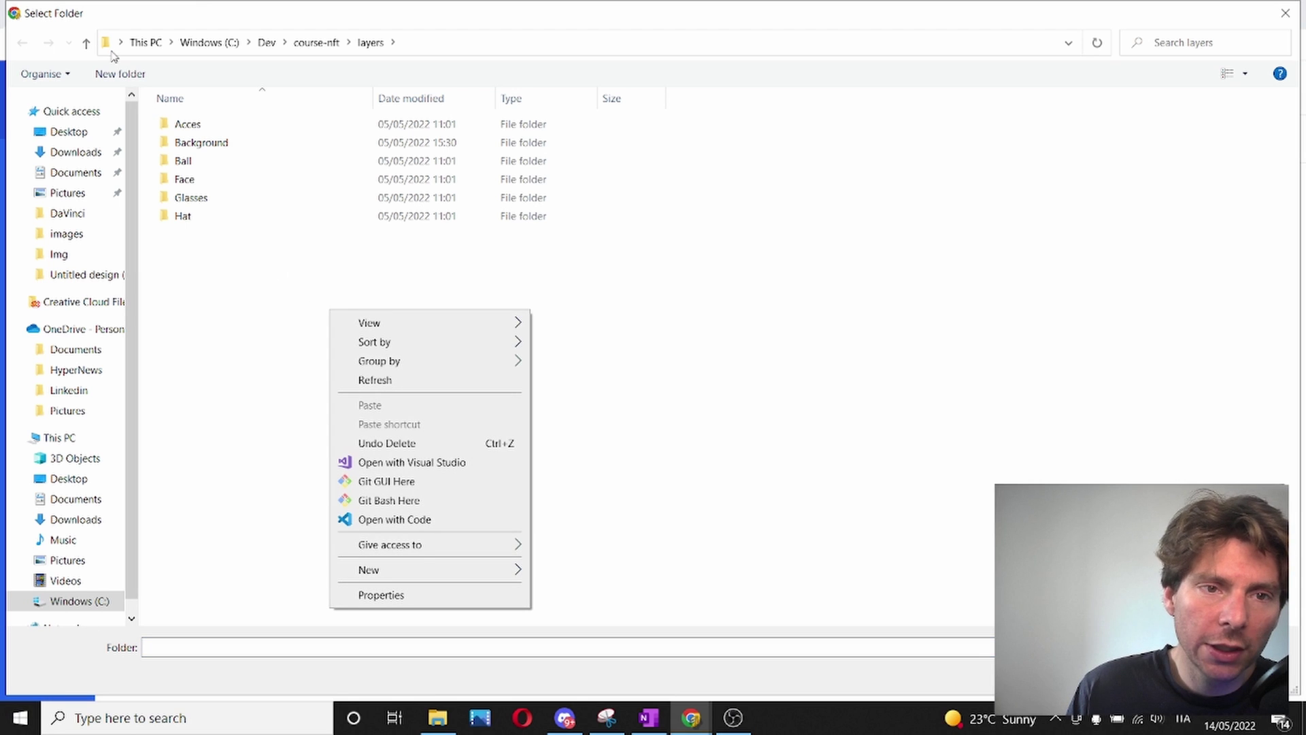
{"action": "left_click", "coordinate": [119, 74]}
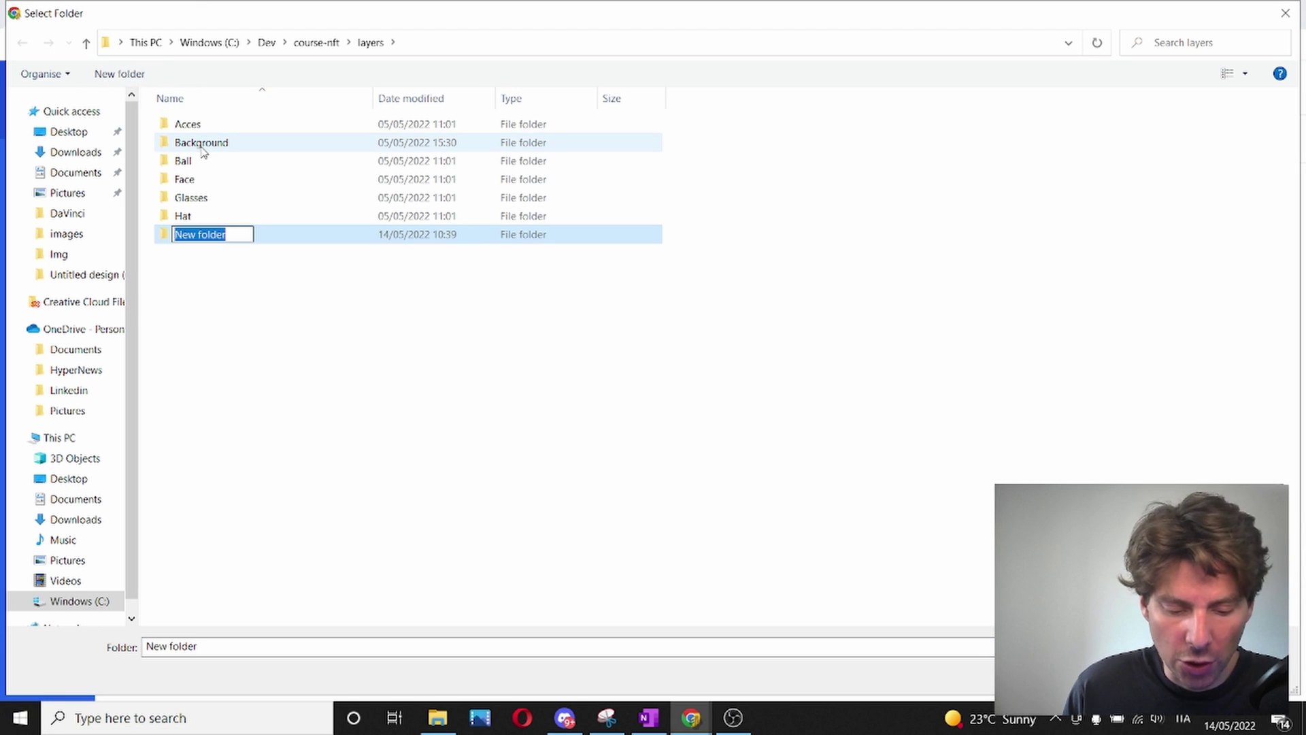
{"action": "type", "text": "GeneratedFiles"}
{"action": "key", "text": "Return"}
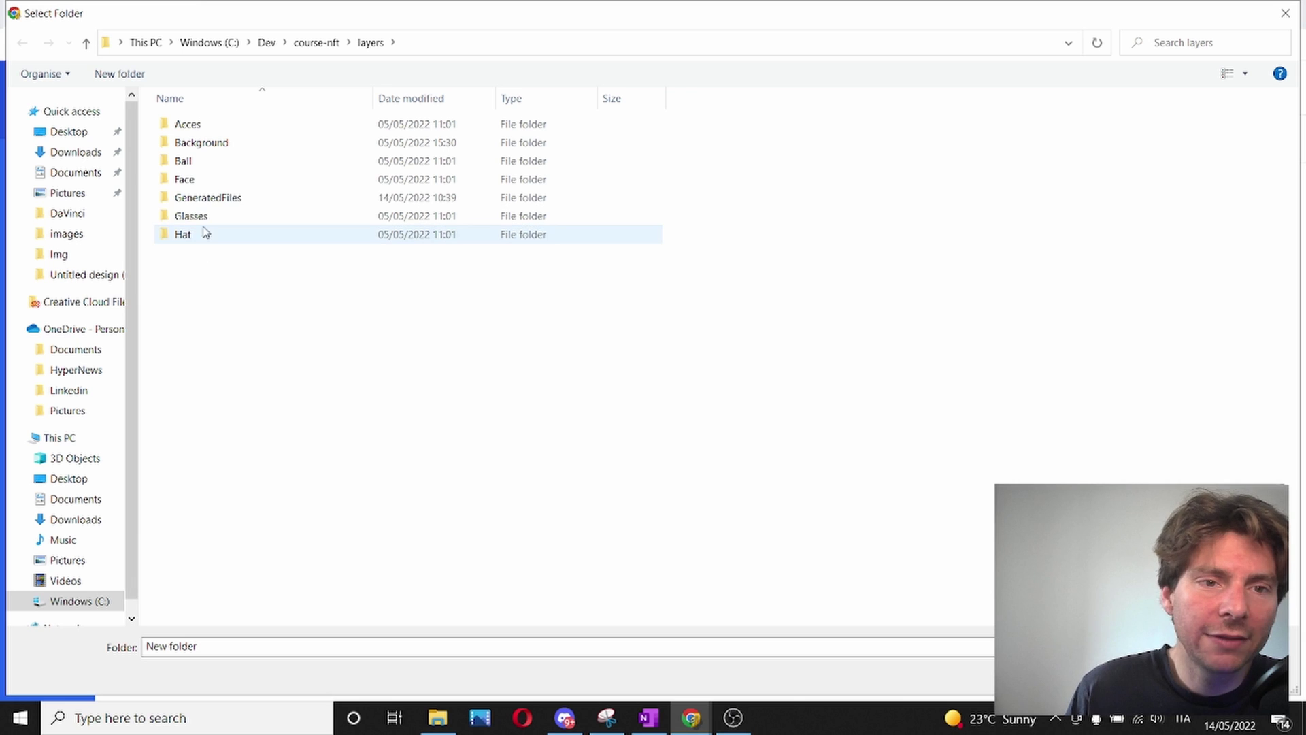
{"action": "left_click", "coordinate": [205, 199]}
{"action": "double_click", "coordinate": [206, 202]}
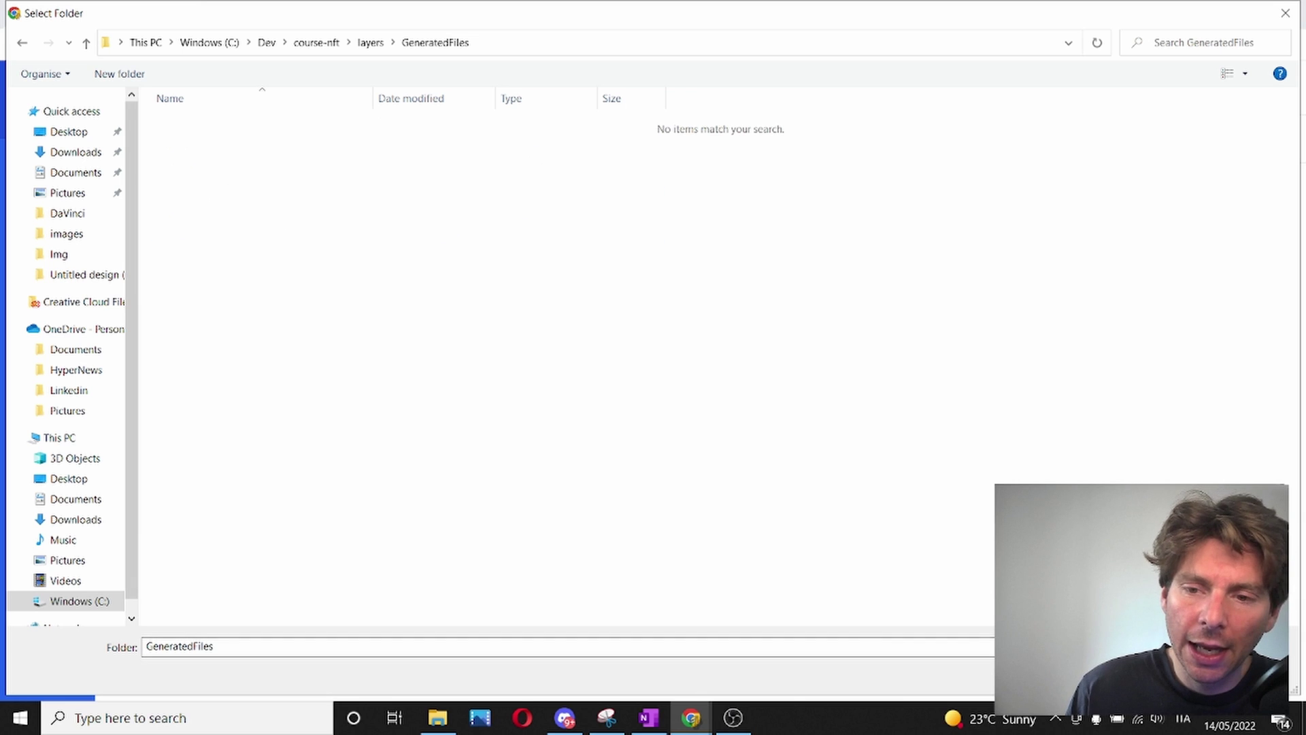
{"action": "left_click", "coordinate": [1160, 677]}
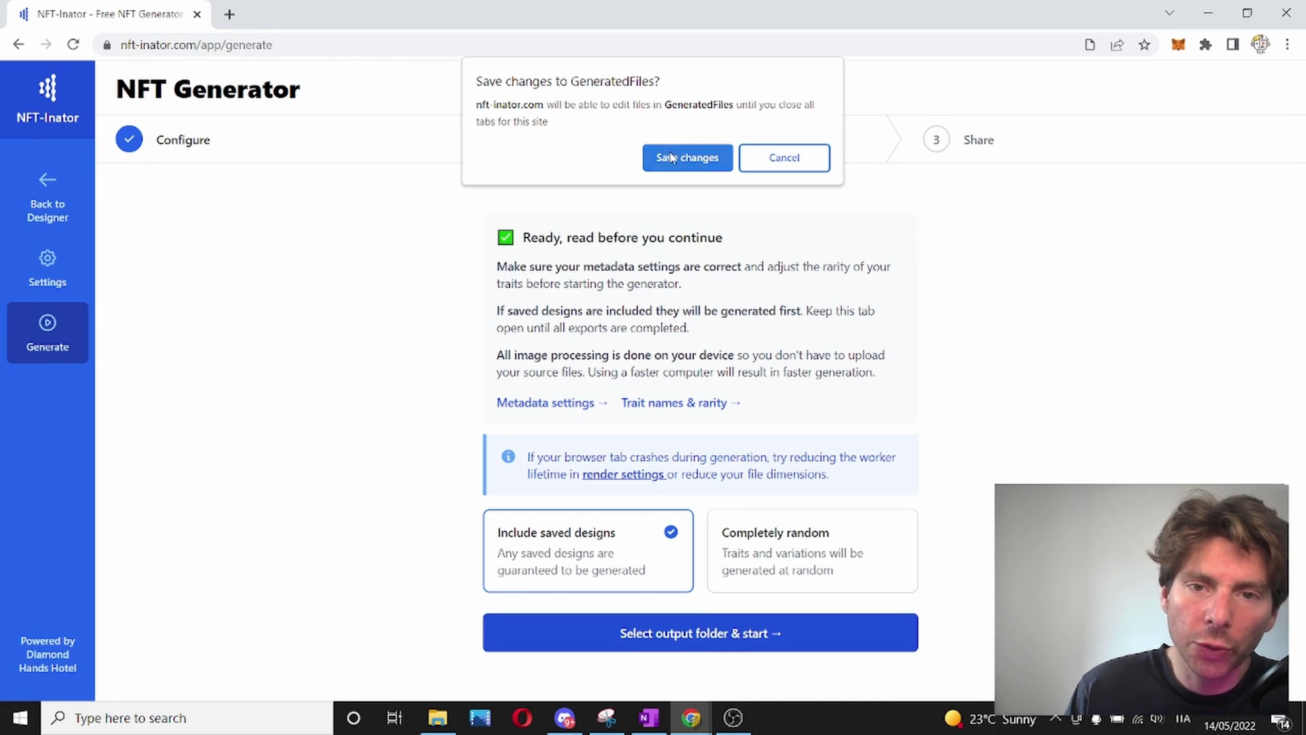
Step: Allow saving to GeneratedFiles so generation of the 500 Crypto Kitten tokens begins
{"action": "left_click", "coordinate": [673, 155]}
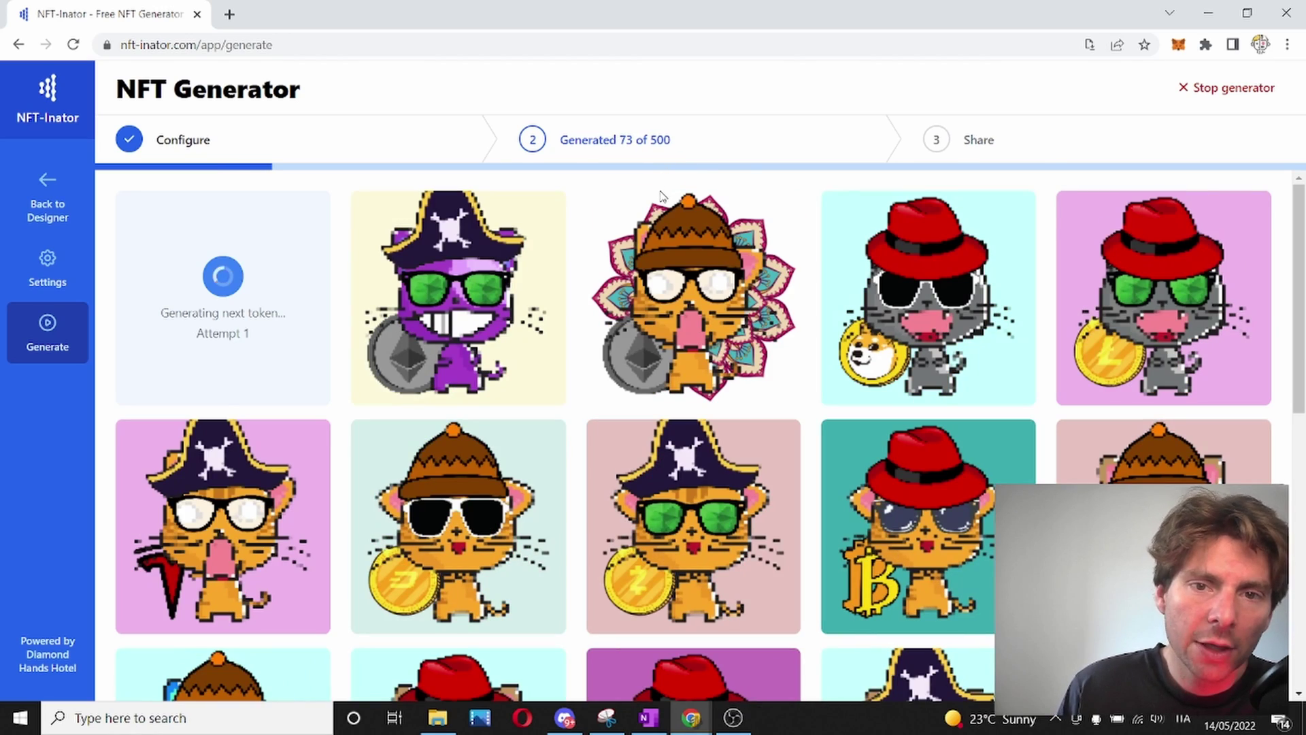
{"action": "scroll", "coordinate": [660, 197], "scroll_direction": "down", "scroll_amount": 1}
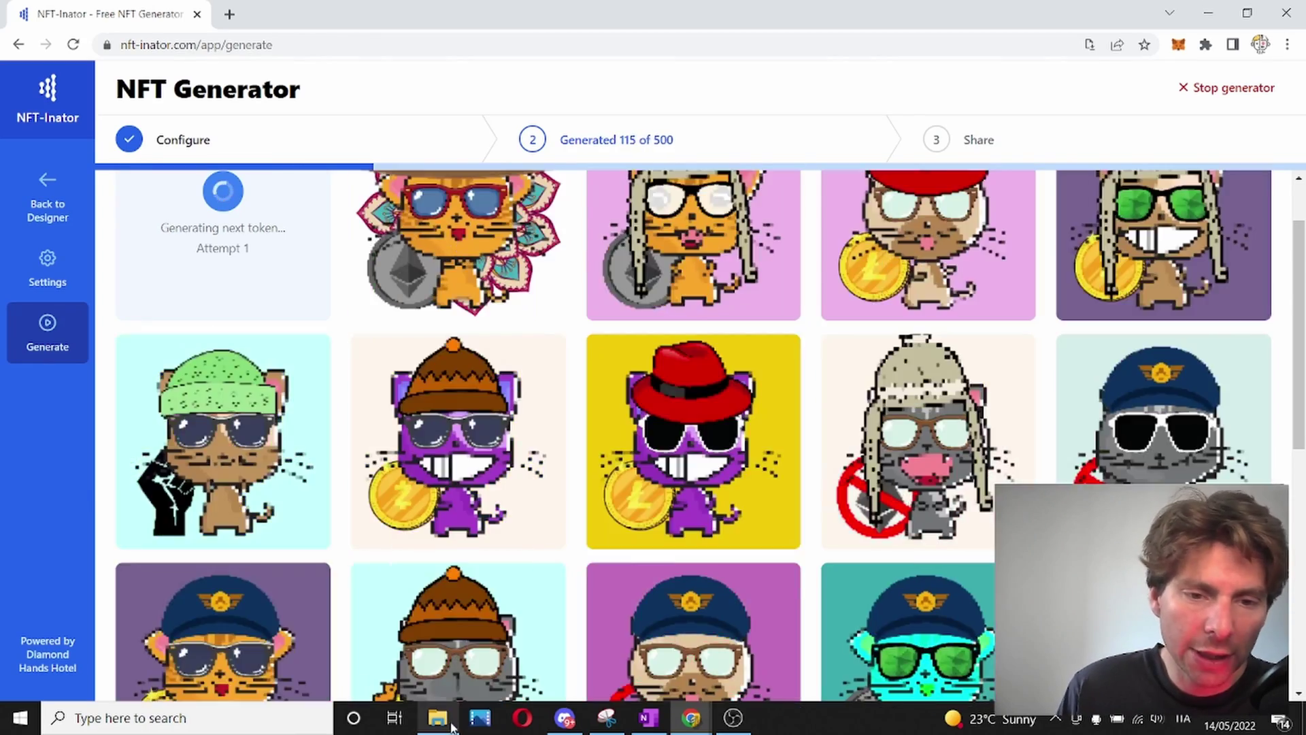
Step: Open the course-nft\layers\GeneratedFiles folder in File Explorer
{"action": "left_click", "coordinate": [439, 718]}
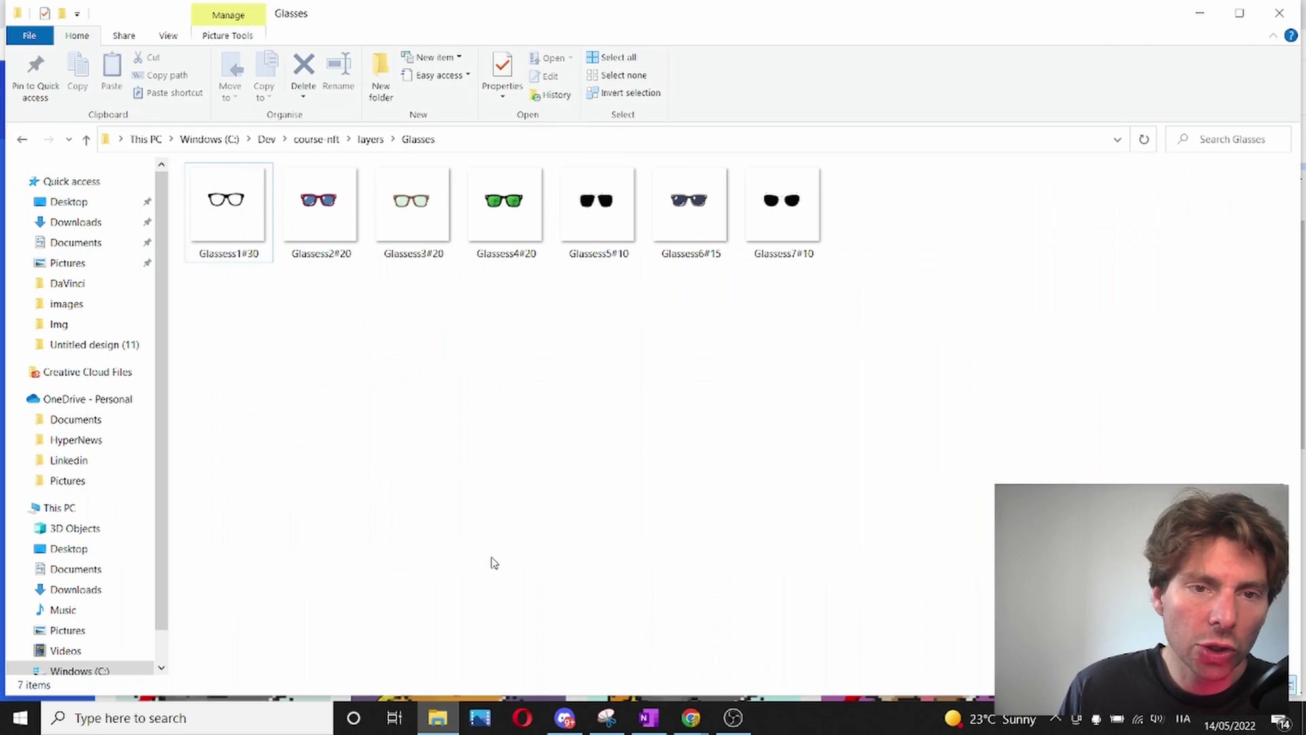
{"action": "left_click", "coordinate": [316, 139]}
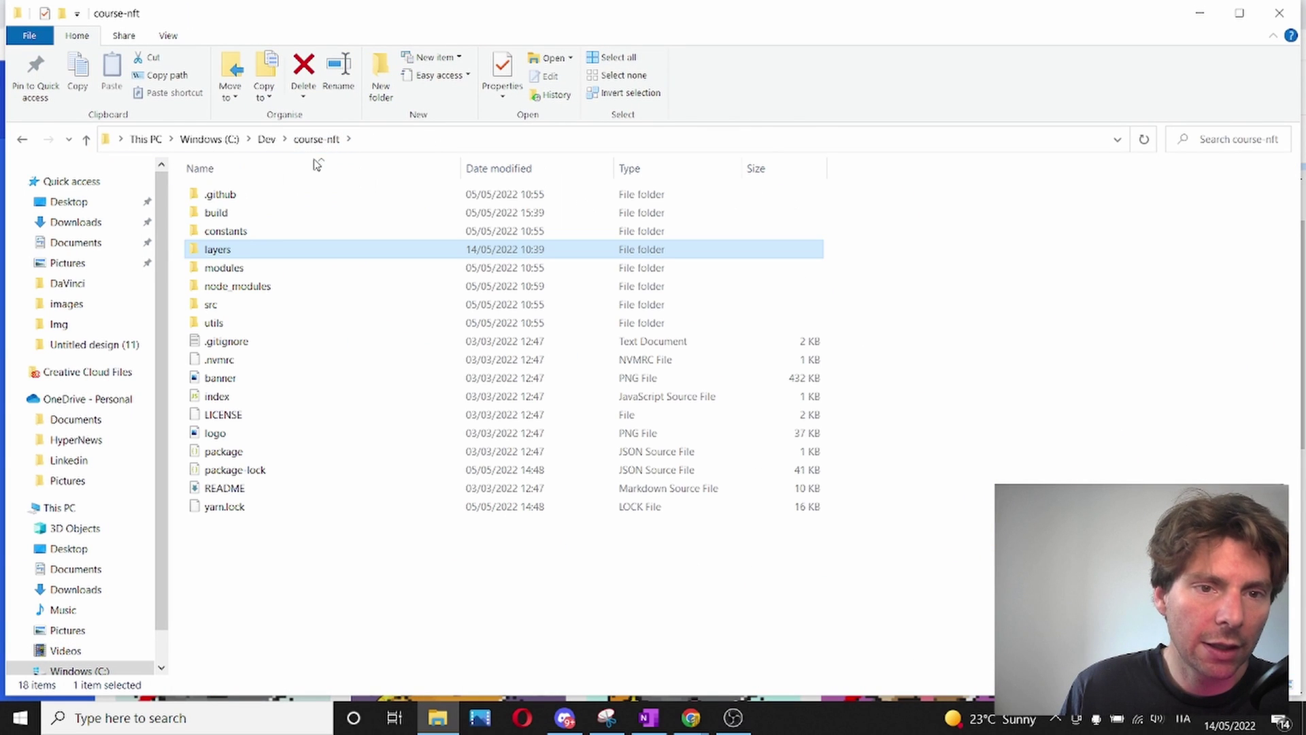
{"action": "double_click", "coordinate": [240, 251]}
{"action": "double_click", "coordinate": [253, 267]}
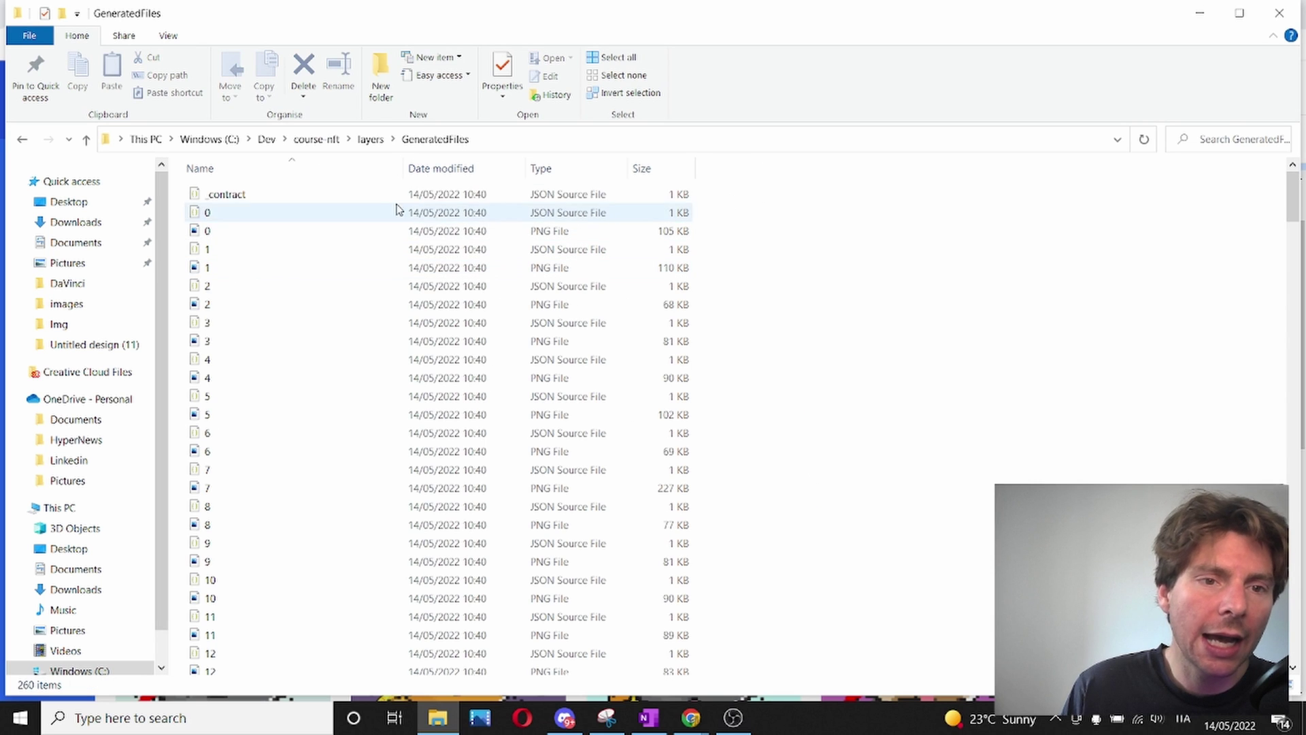
Step: Preview 0.png and the next few generated kitten images, then close the viewer
{"action": "left_click", "coordinate": [276, 232]}
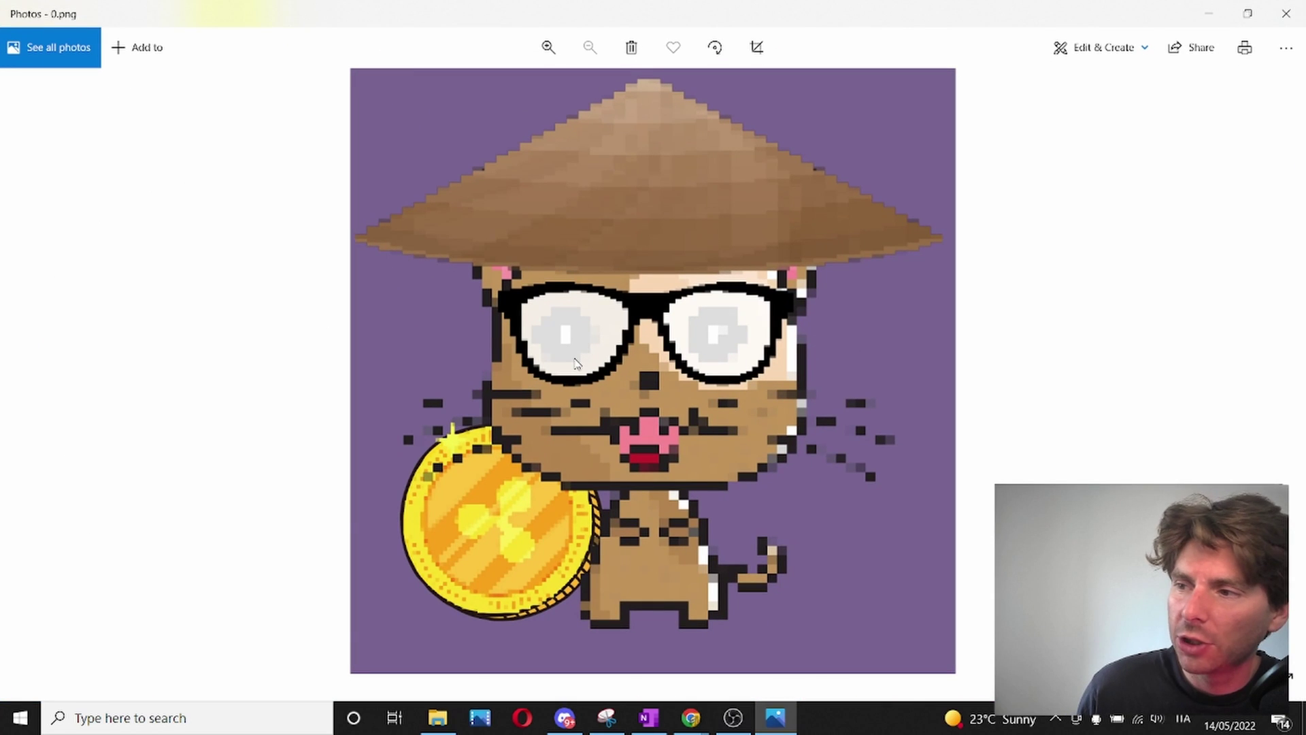
{"action": "key", "text": "Right"}
{"action": "key", "text": "Right"}
{"action": "key", "text": "Right"}
{"action": "key", "text": "Right"}
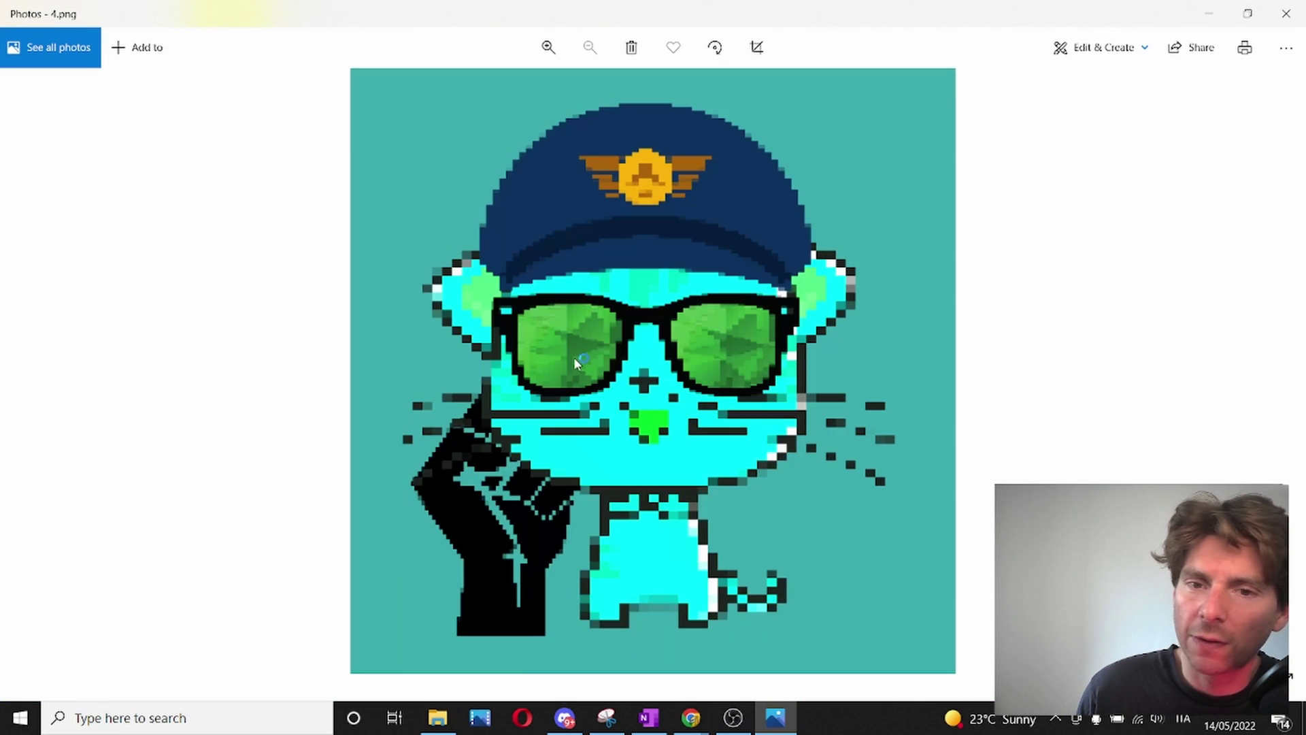
{"action": "key", "text": "Right"}
{"action": "key", "text": "Right"}
{"action": "key", "text": "Right"}
{"action": "key", "text": "Right"}
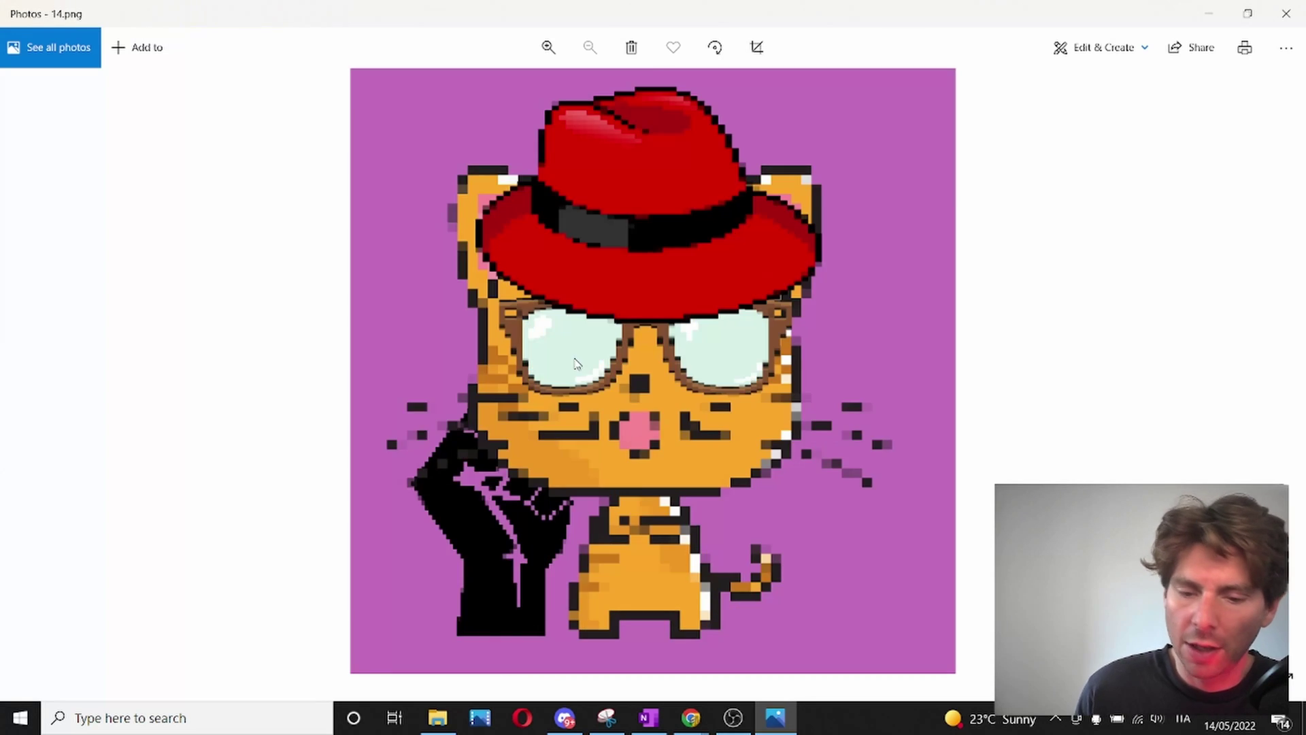
{"action": "key", "text": "alt+F4"}
Step: Open 0.json in VS Code and read through the Crypto Kitten Collection #0 metadata
{"action": "right_click", "coordinate": [248, 217]}
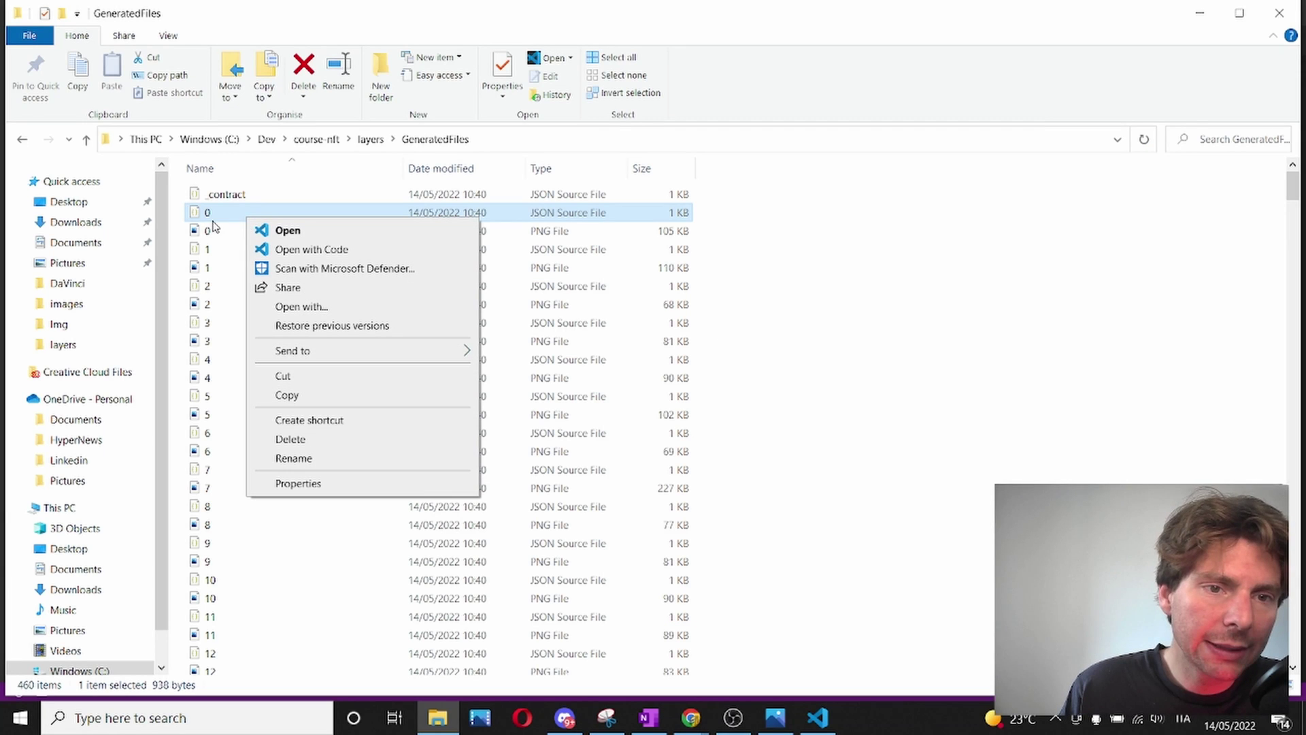
{"action": "left_click", "coordinate": [332, 229]}
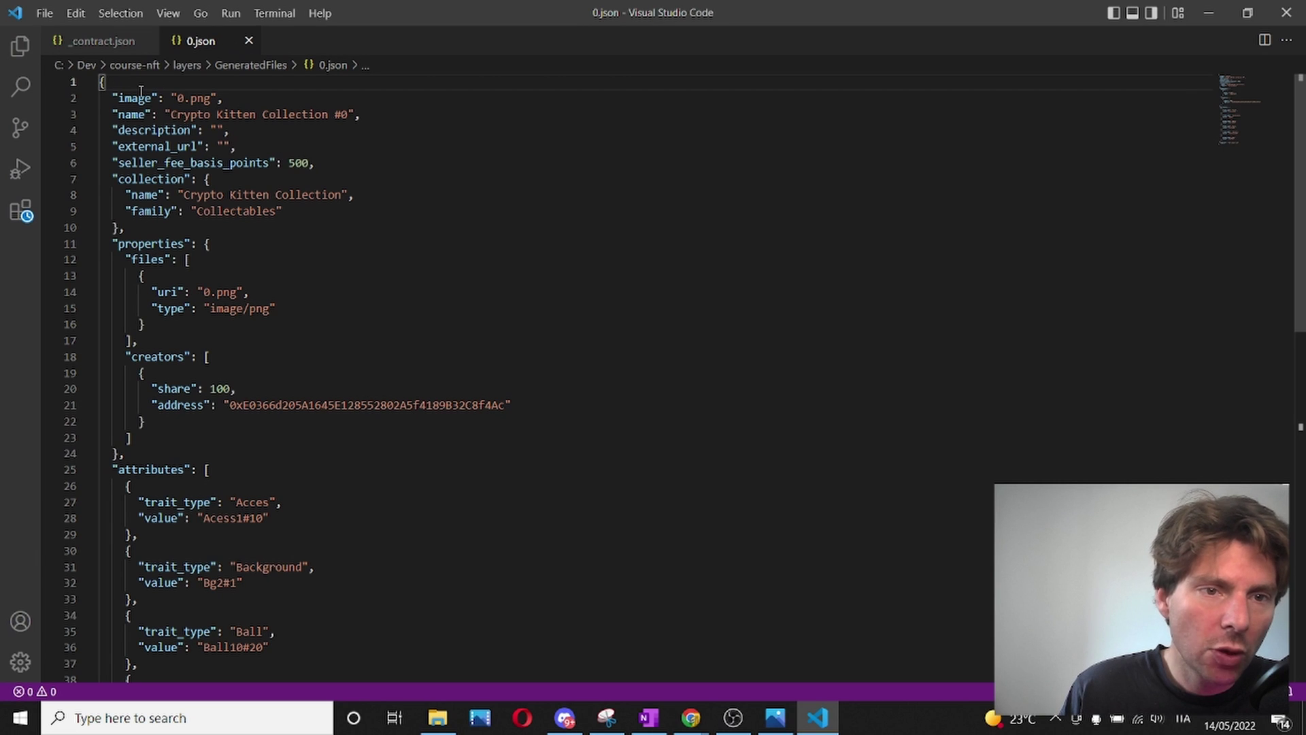
{"action": "scroll", "coordinate": [224, 288], "scroll_direction": "down", "scroll_amount": 8}
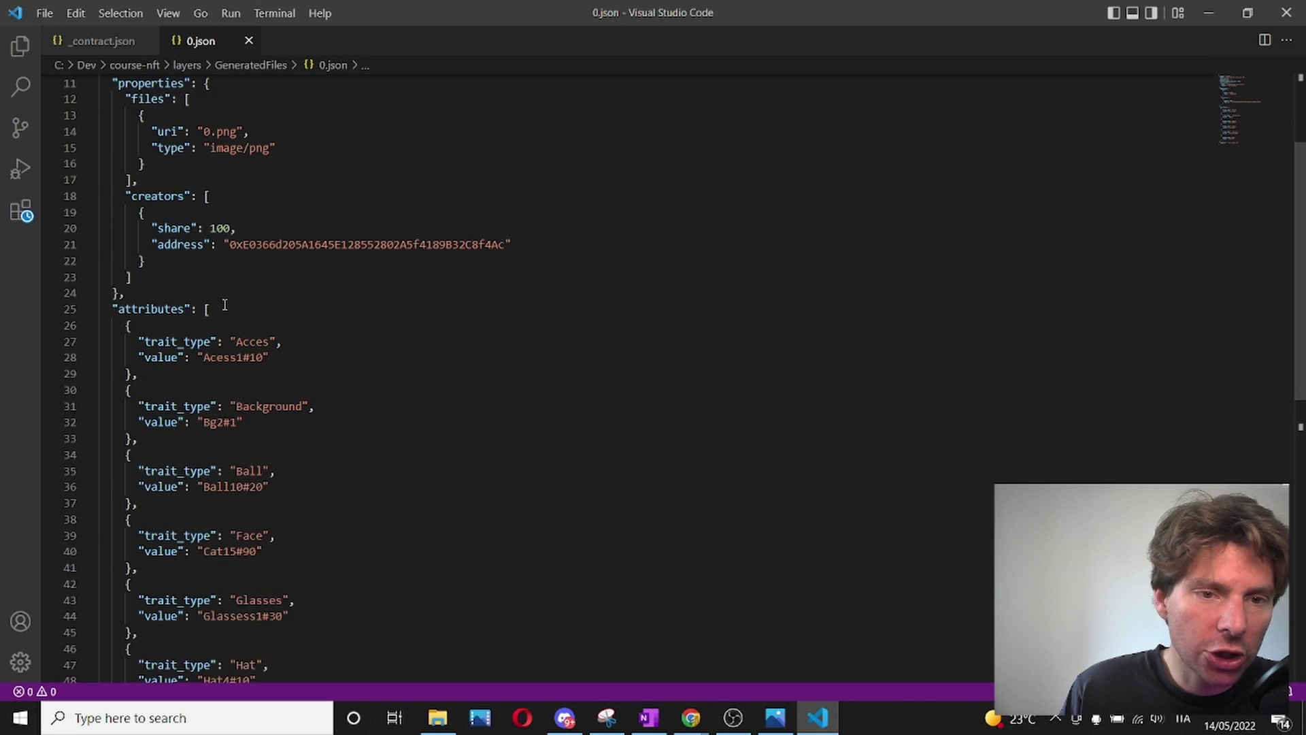
{"action": "scroll", "coordinate": [268, 289], "scroll_direction": "up", "scroll_amount": 5}
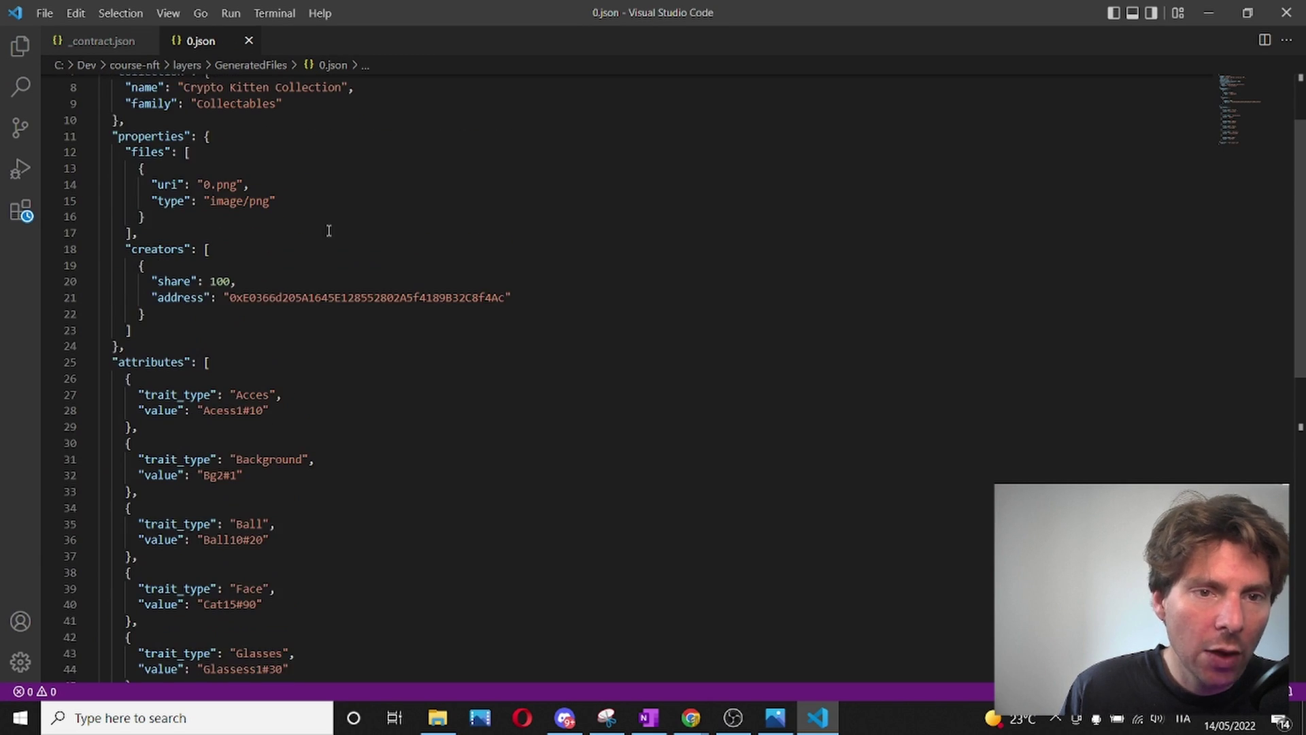
{"action": "scroll", "coordinate": [297, 282], "scroll_direction": "up", "scroll_amount": 3}
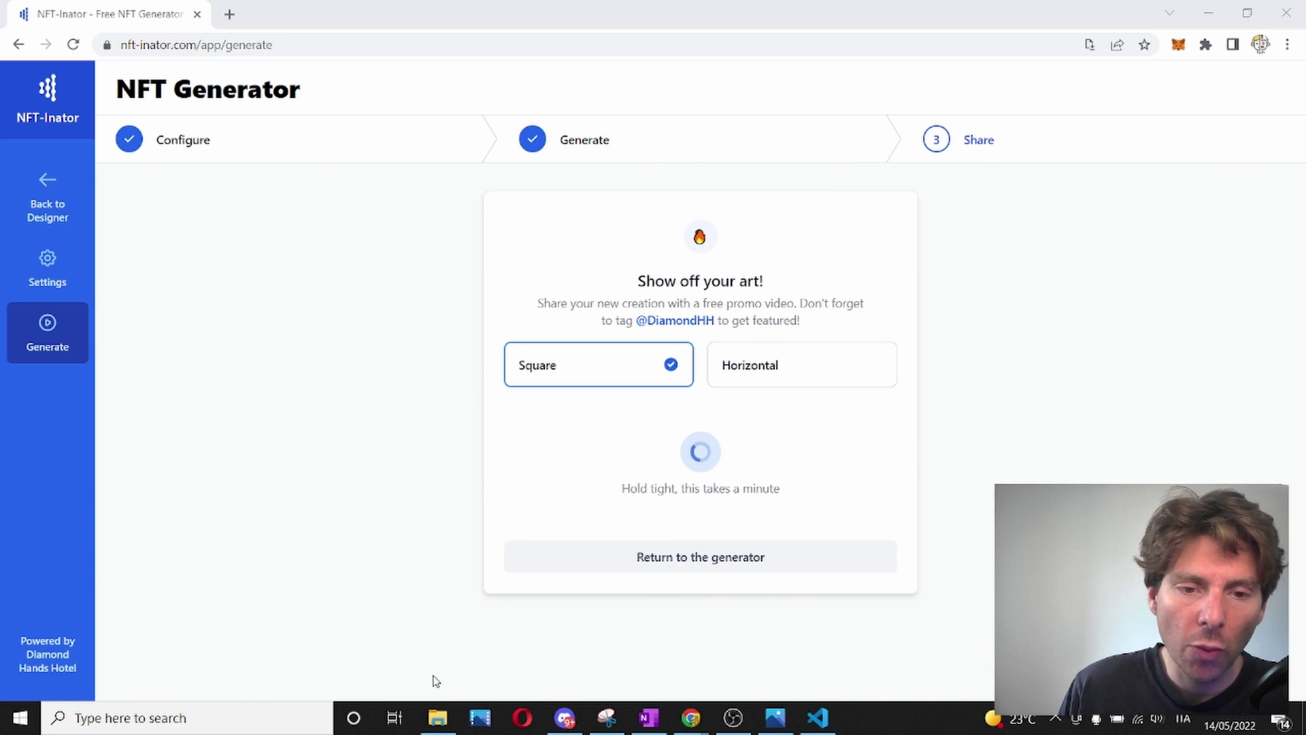
Step: Refresh GeneratedFiles in Explorer, then download the Square share-card video and return to Configure
{"action": "left_click", "coordinate": [437, 718]}
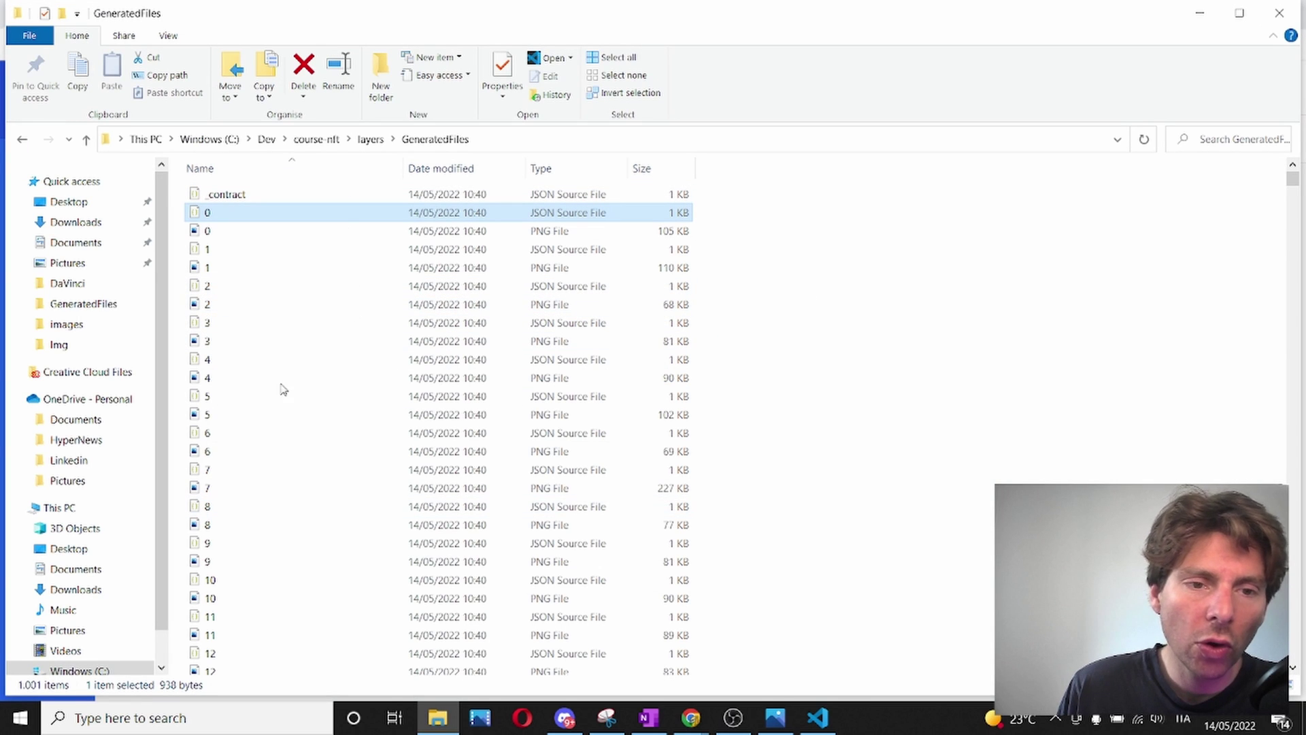
{"action": "left_click", "coordinate": [22, 140]}
{"action": "left_click", "coordinate": [47, 138]}
{"action": "type", "text": "499"}
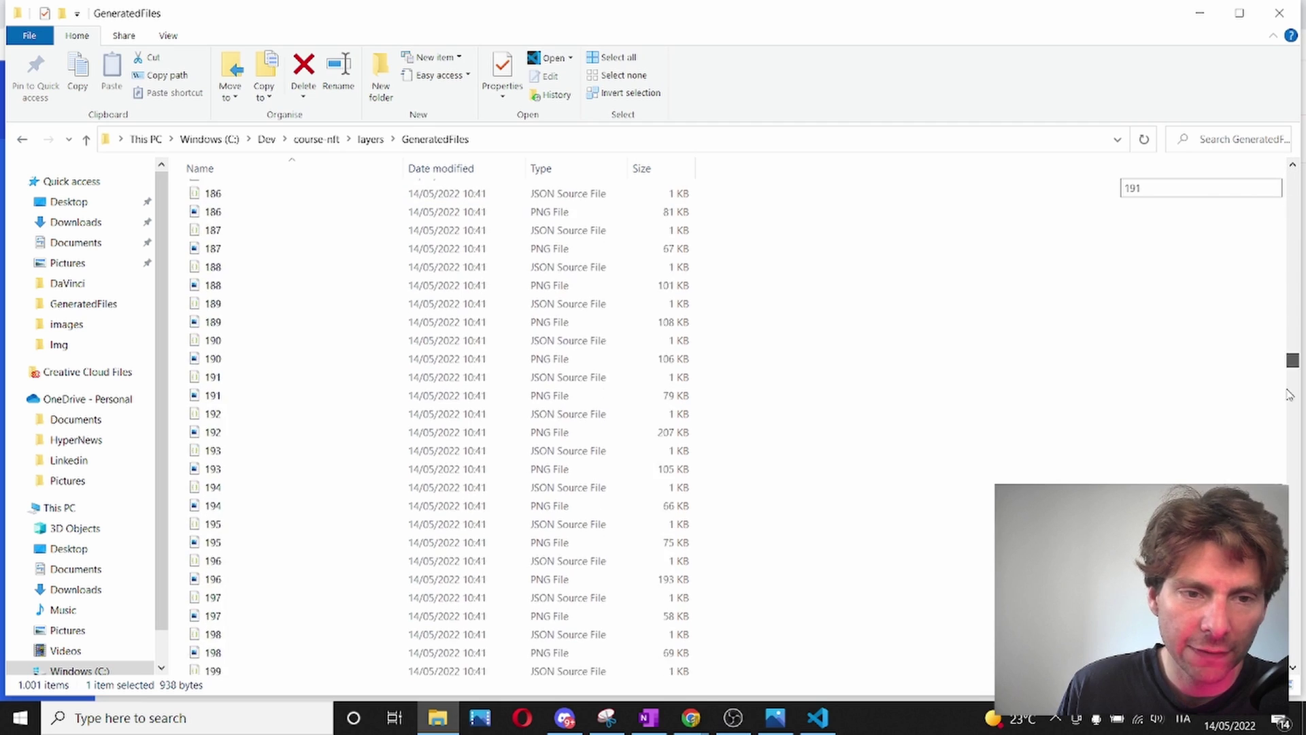
{"action": "type", "text": "0"}
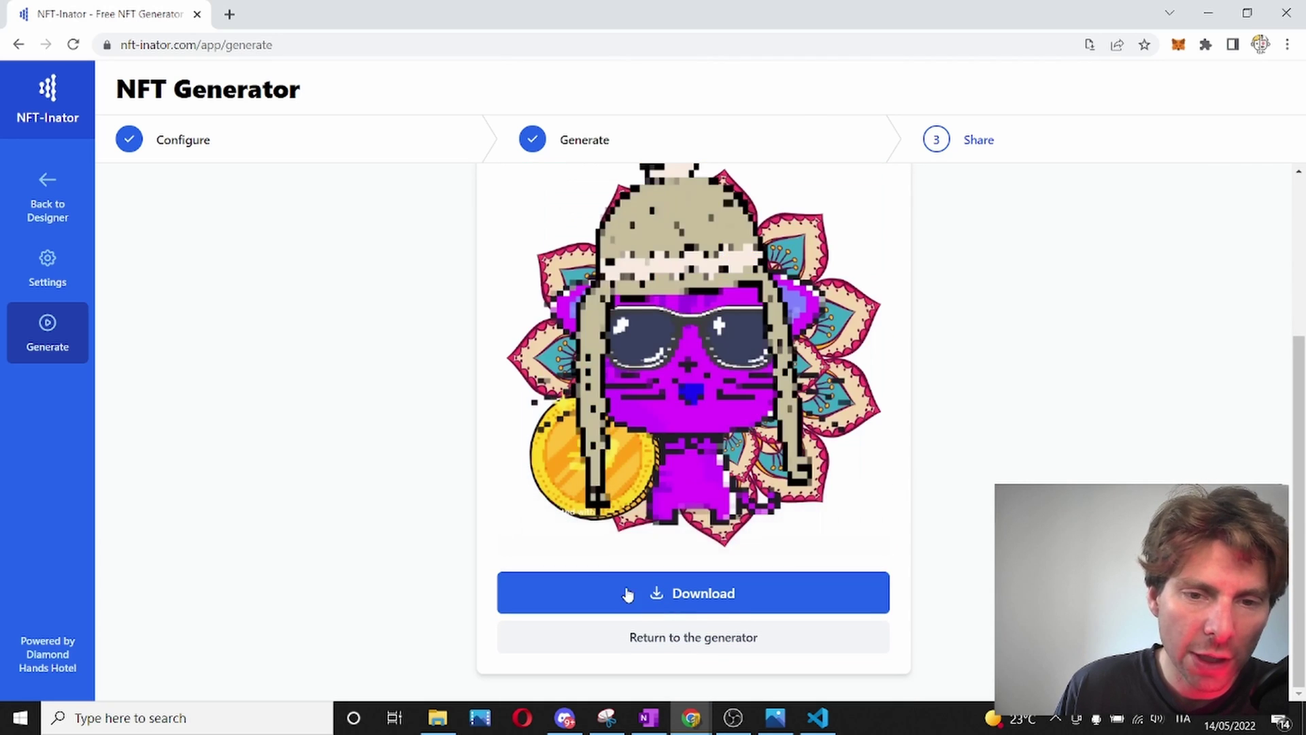
{"action": "left_click", "coordinate": [734, 593]}
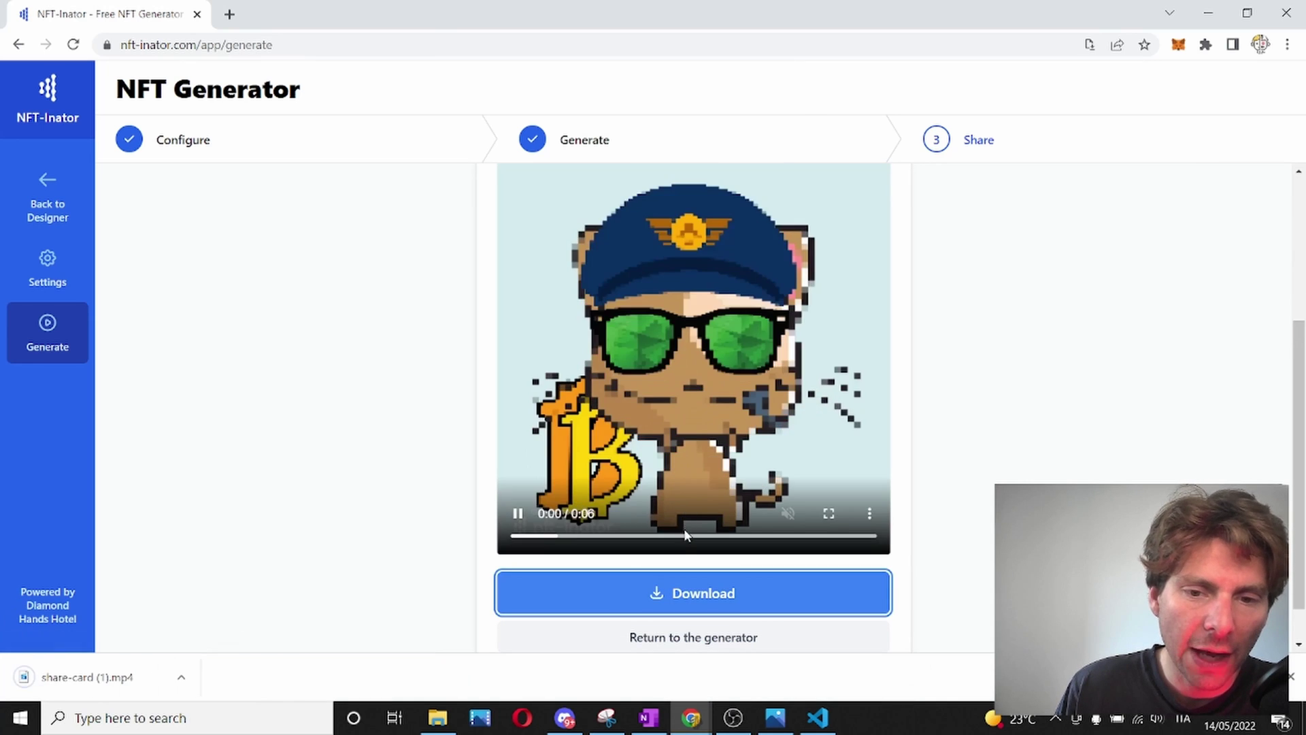
{"action": "left_click", "coordinate": [676, 590]}
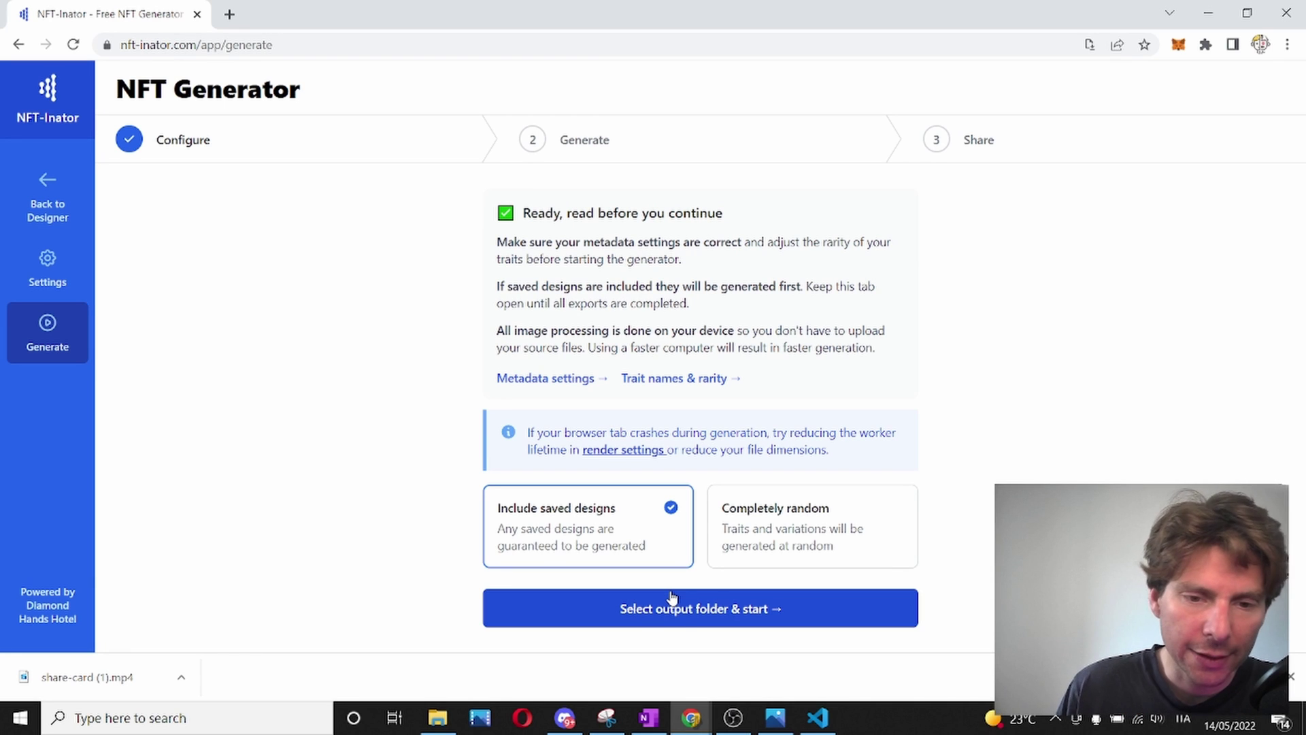
Step: Preview generated kitten images starting at 11.png, then close the viewer
{"action": "left_click", "coordinate": [437, 717]}
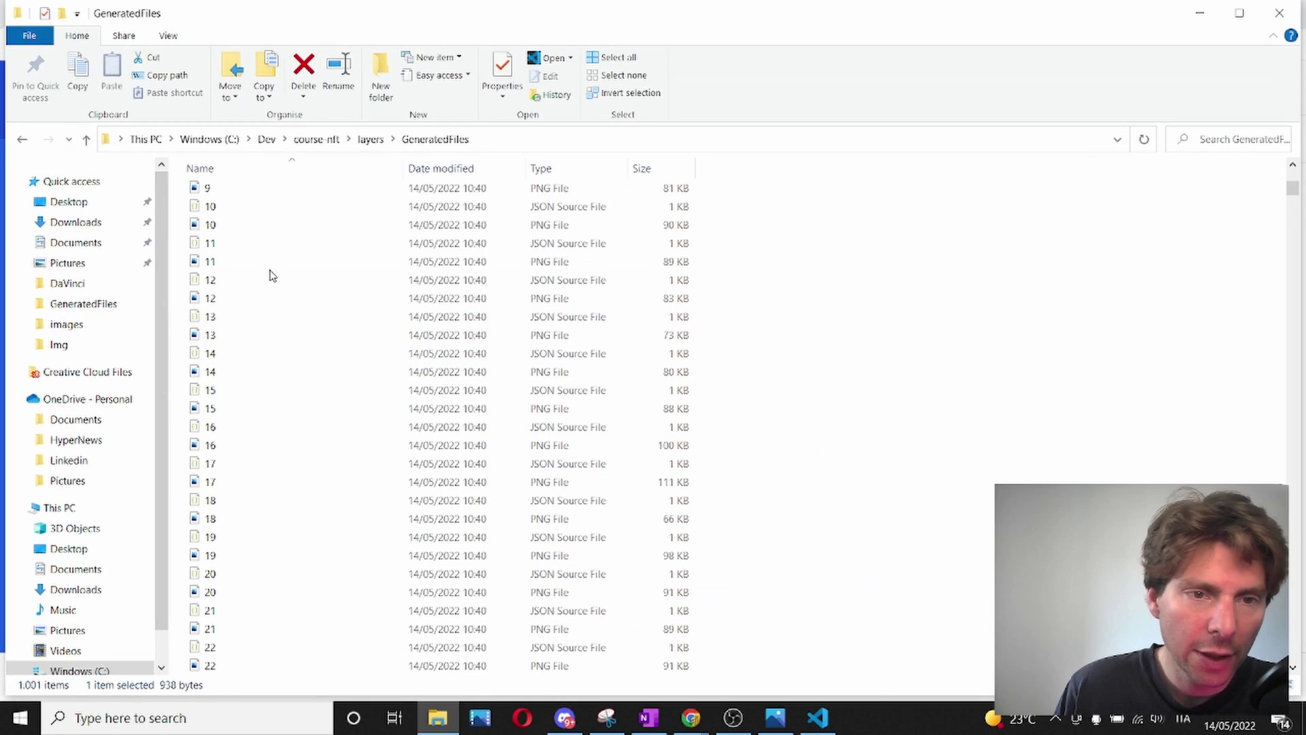
{"action": "double_click", "coordinate": [265, 262]}
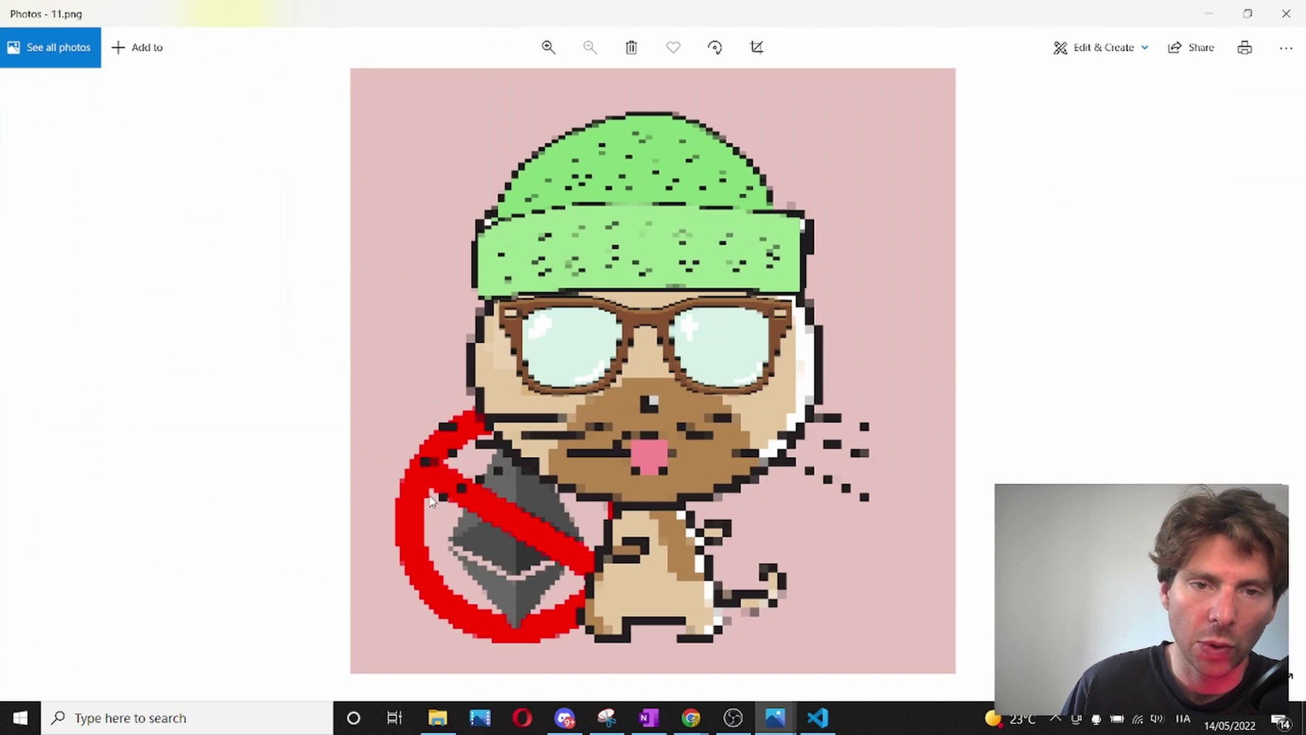
{"action": "key", "text": "Right"}
{"action": "key", "text": "Right"}
{"action": "key", "text": "Right"}
{"action": "key", "text": "Right"}
{"action": "key", "text": "Right"}
{"action": "key", "text": "Right"}
{"action": "key", "text": "Right"}
{"action": "key", "text": "Right"}
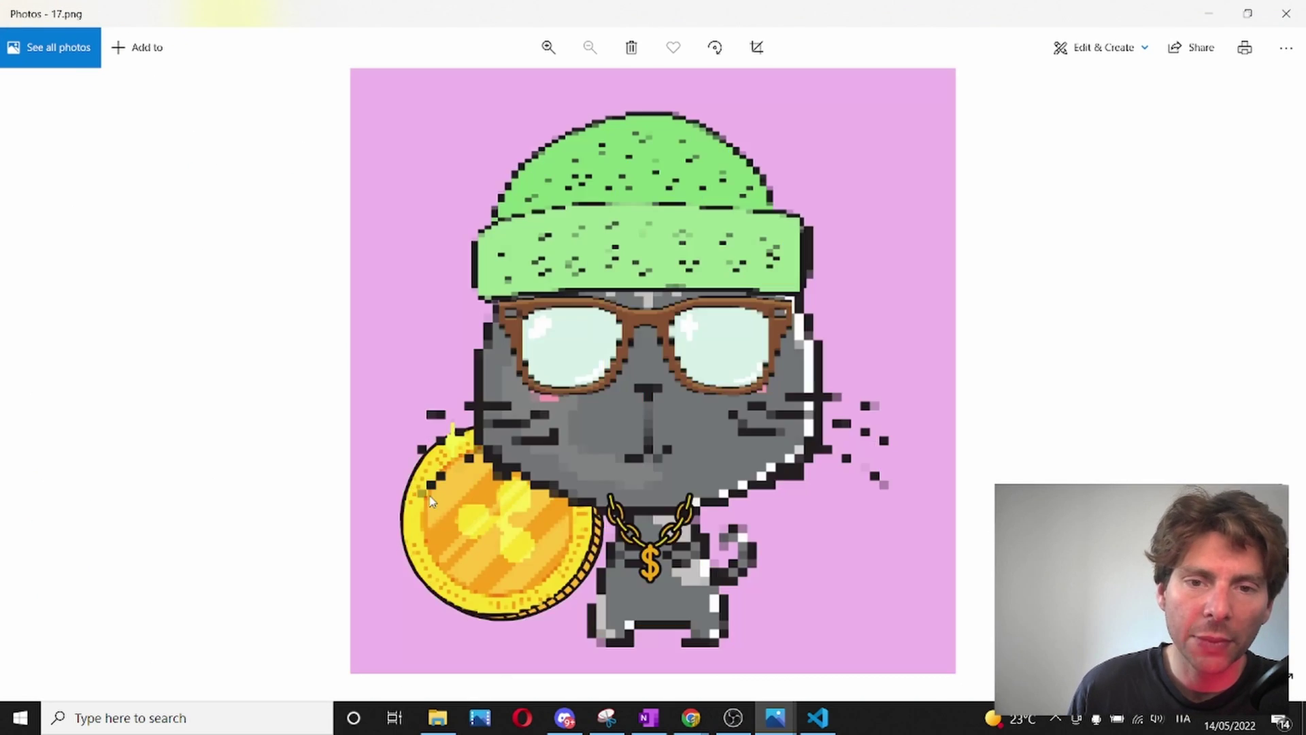
{"action": "key", "text": "alt+F4"}
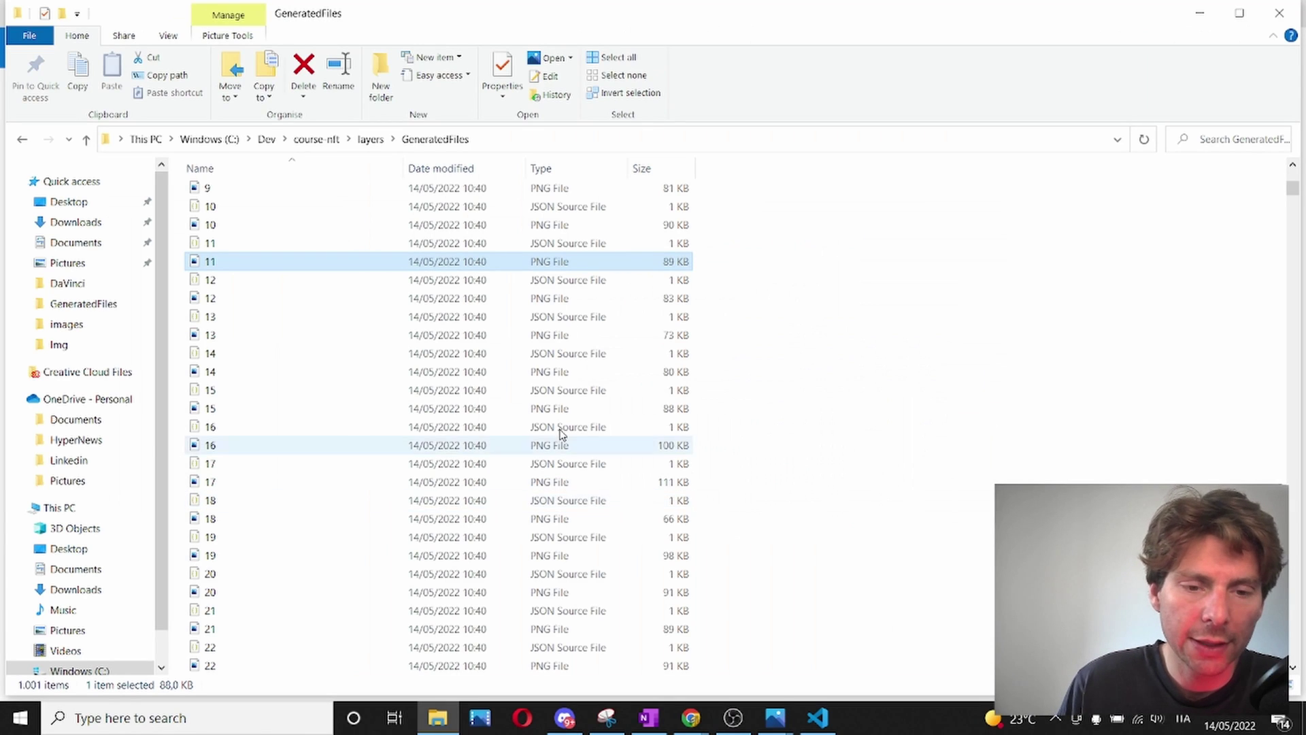
Step: Bring the NFT-Inator generator page back to the front in Chrome
{"action": "mouse_move", "coordinate": [686, 721]}
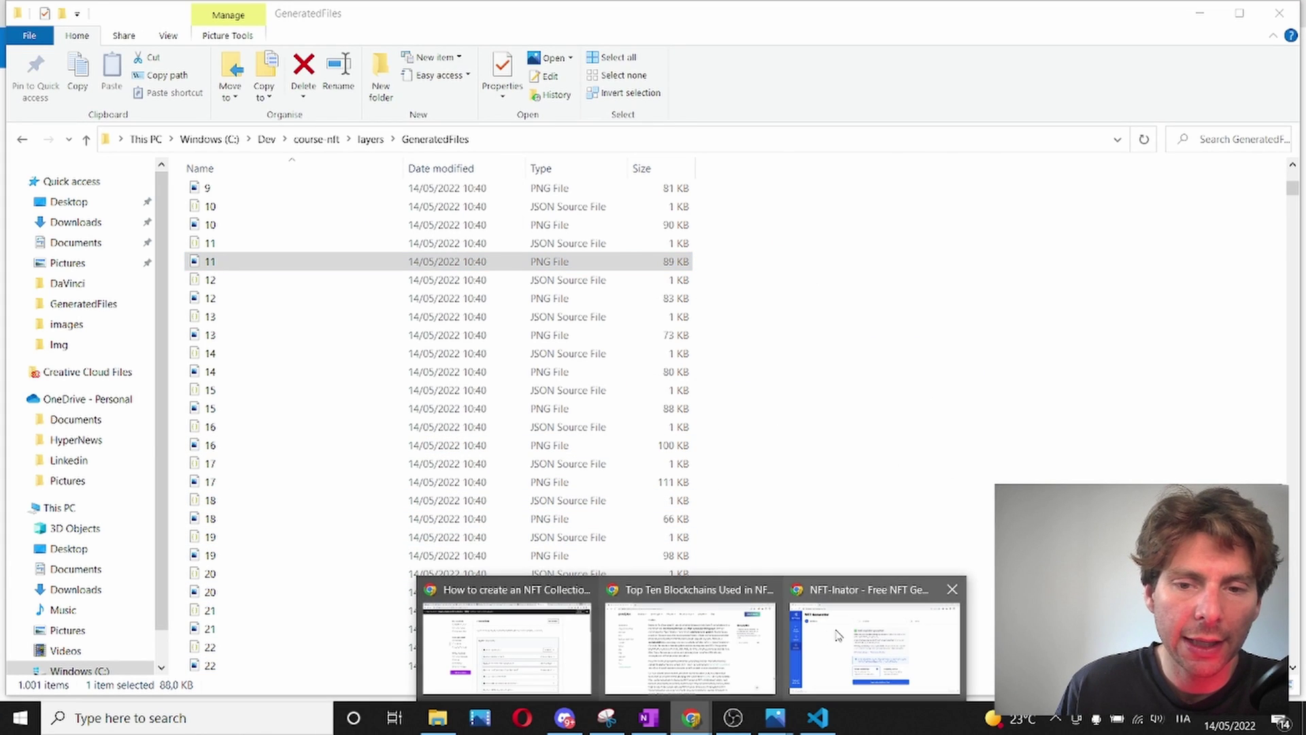
{"action": "left_click", "coordinate": [874, 639]}
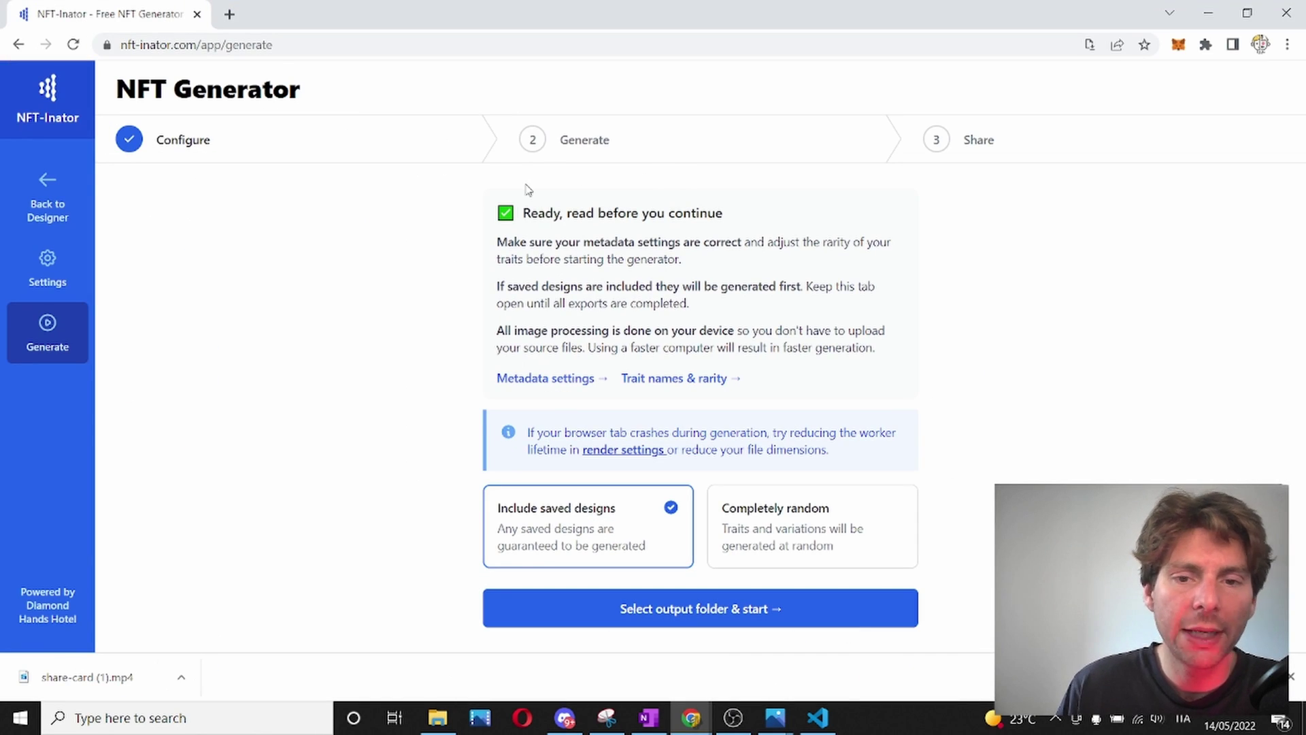